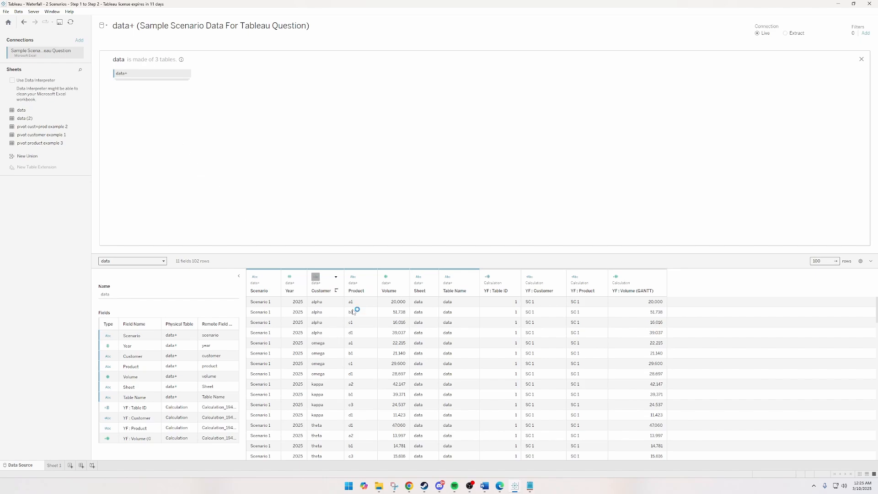
- Review the data source rows and the waterfall chart on Sheet 1, and return to the data source
scroll(473, 342, "down", 15)
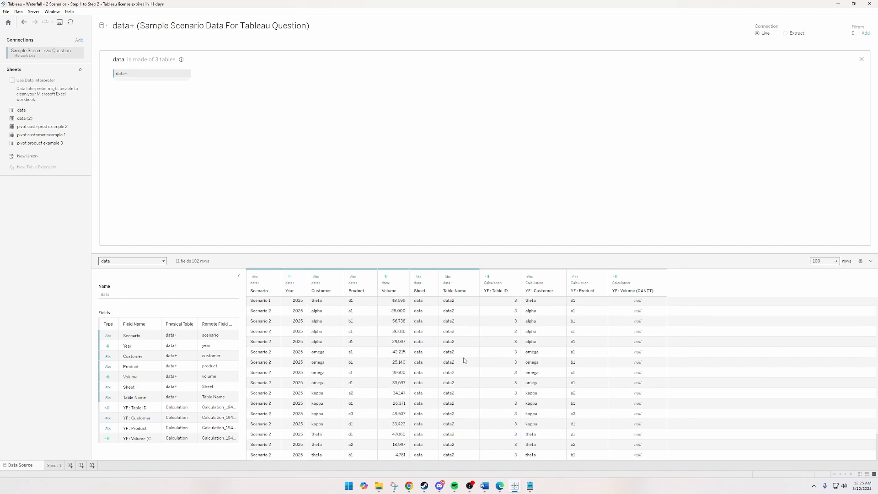
left_click(54, 465)
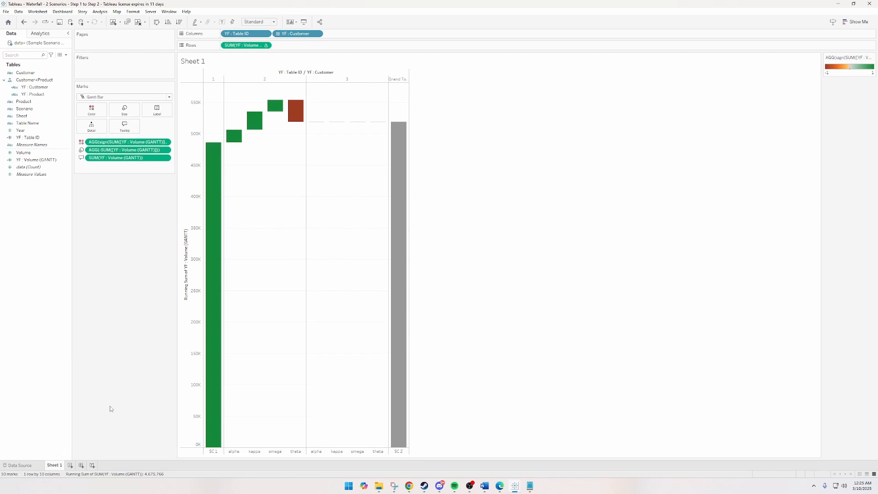
left_click(29, 468)
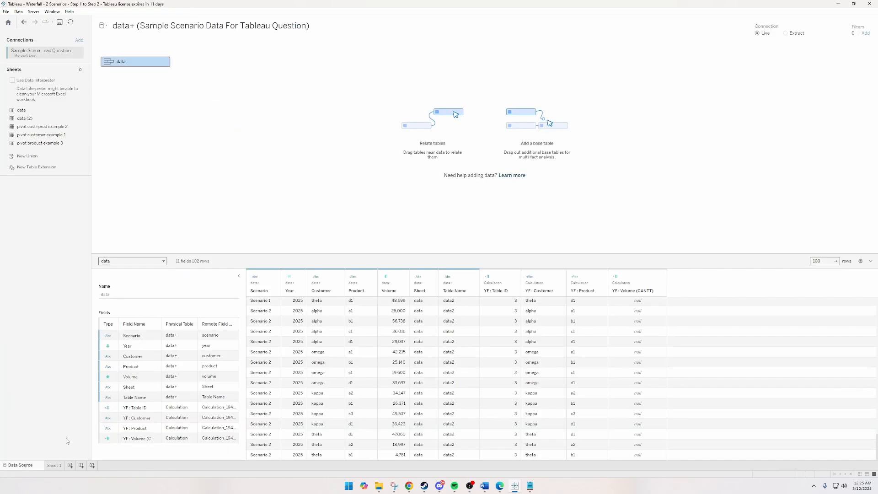
- Add a text file connection to the 1 2 3 CSV file in the Documents folder
left_click(80, 40)
left_click(78, 53)
left_click(162, 177)
left_click(80, 40)
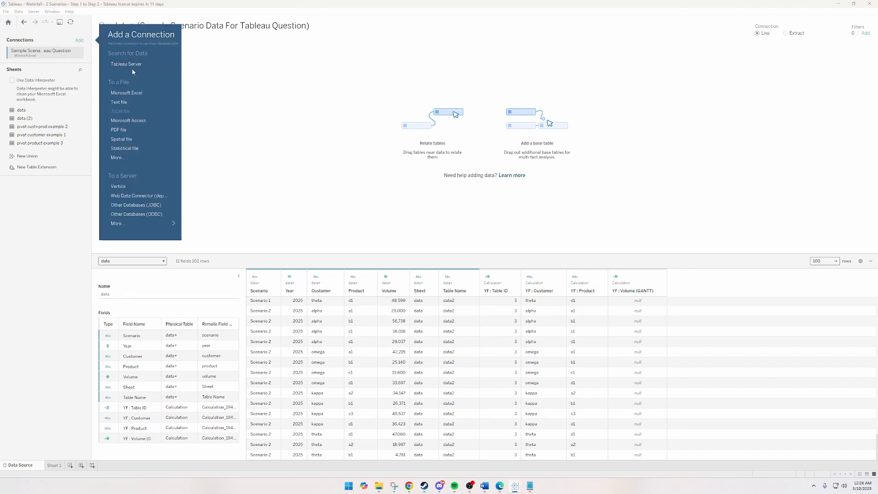
left_click(127, 102)
left_click(73, 121)
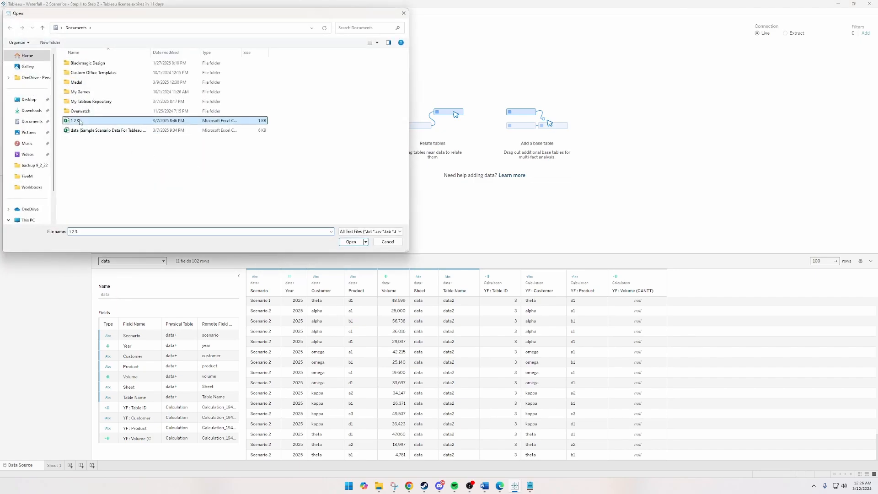
left_click_drag(241, 52, 310, 52)
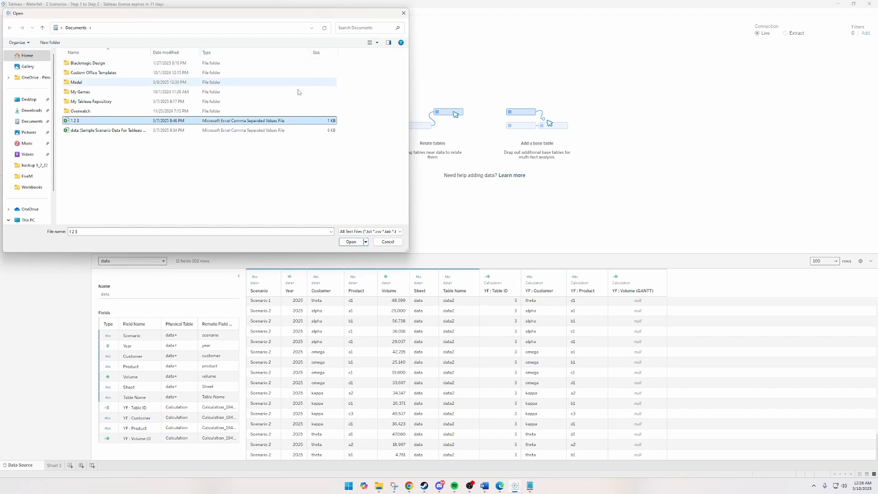
left_click(352, 242)
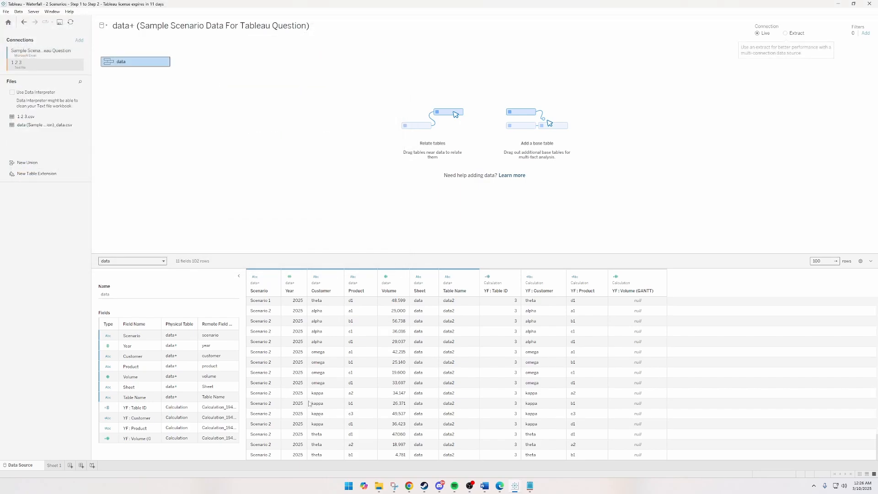
- Open the 1 2 3 CSV file in Excel to examine its column of values, and return to the Tableau data source
right_click(77, 67)
left_click(90, 72)
right_click(78, 121)
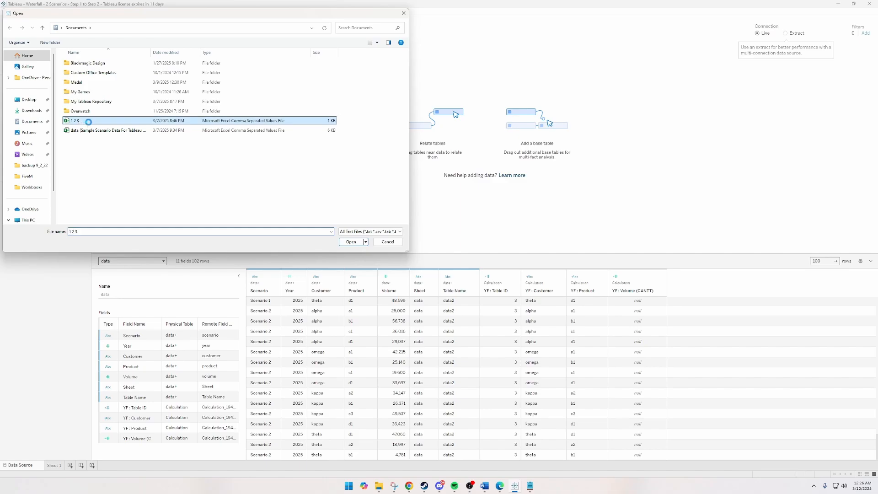
left_click(95, 136)
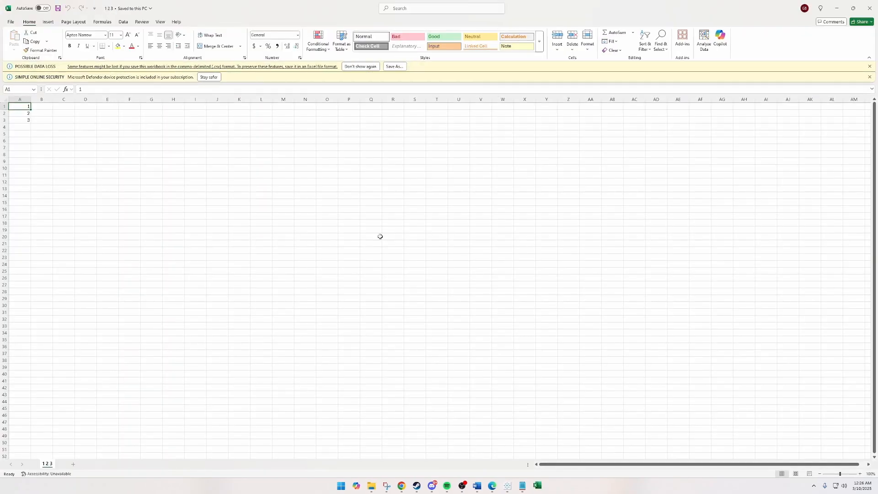
left_click(108, 175)
left_click_drag(22, 106, 23, 120)
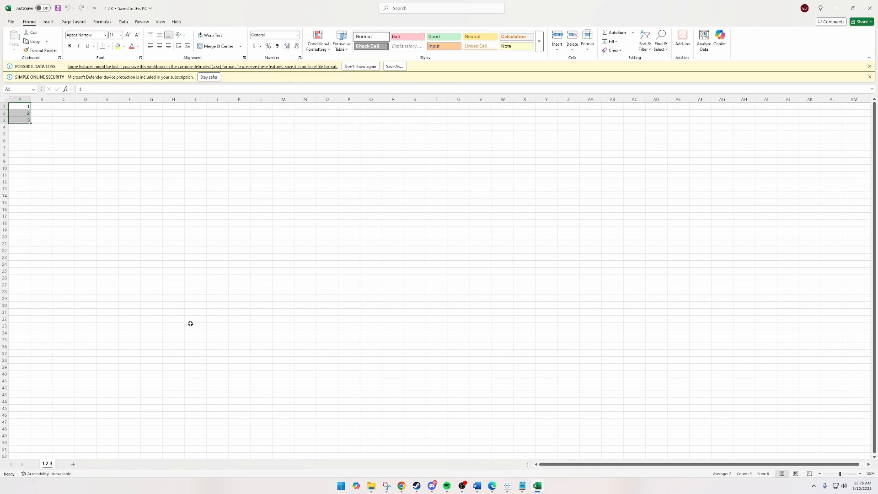
mouse_move(20, 124)
left_mouse_down()
mouse_move(20, 133)
mouse_move(20, 108)
left_mouse_up()
left_click(151, 128)
left_click(200, 127)
left_click(870, 8)
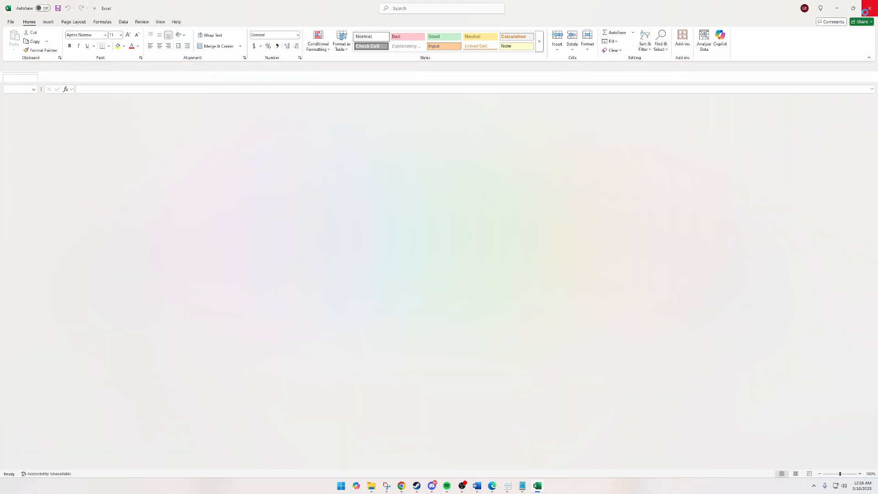
left_click(387, 242)
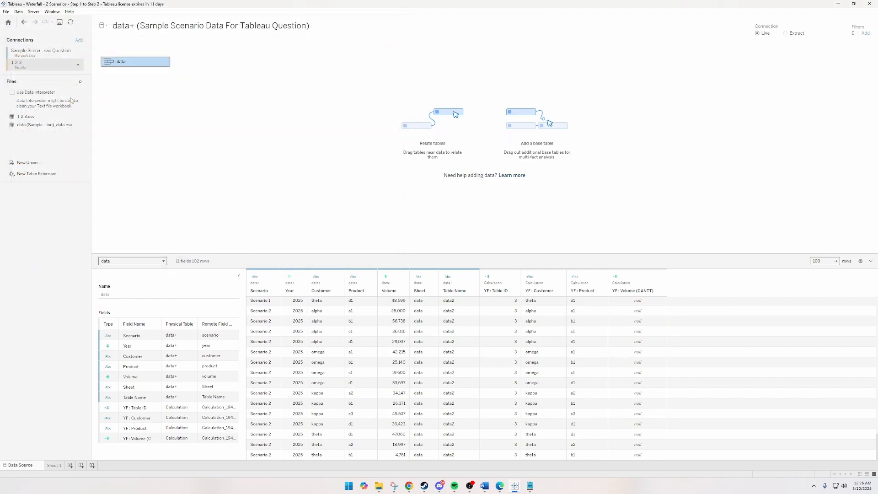
- Open the data table's physical layer and add 1 2 3.csv beside data+ as an inner join
double_click(139, 63)
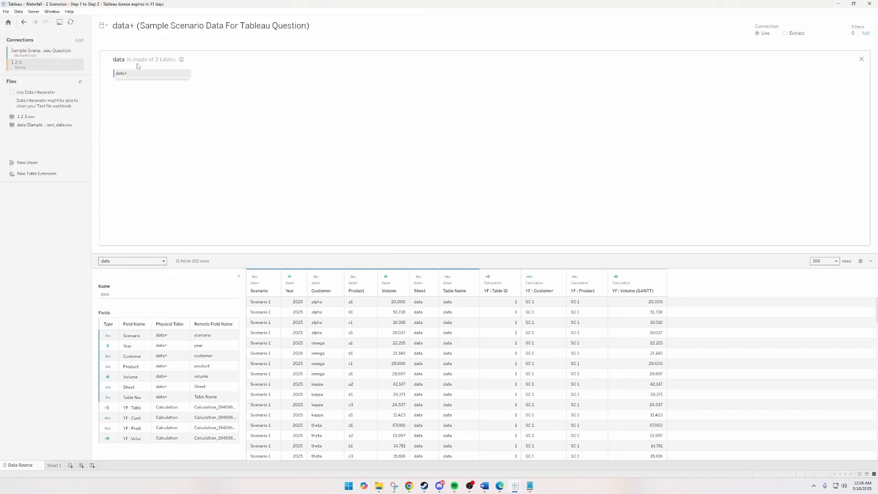
left_click_drag(22, 118, 228, 83)
left_click(163, 100)
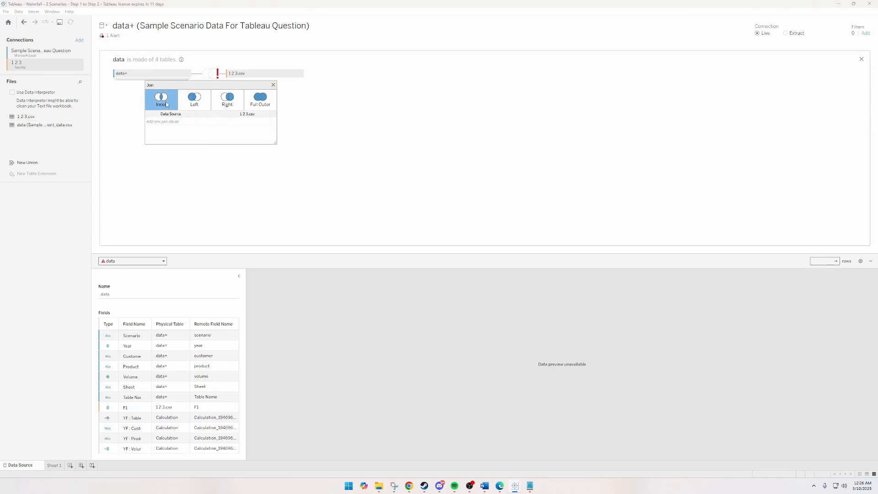
- Define the join clause with a join calculation of 1 on the data source side equal to F1 from 1 2 3.csv
left_click(166, 122)
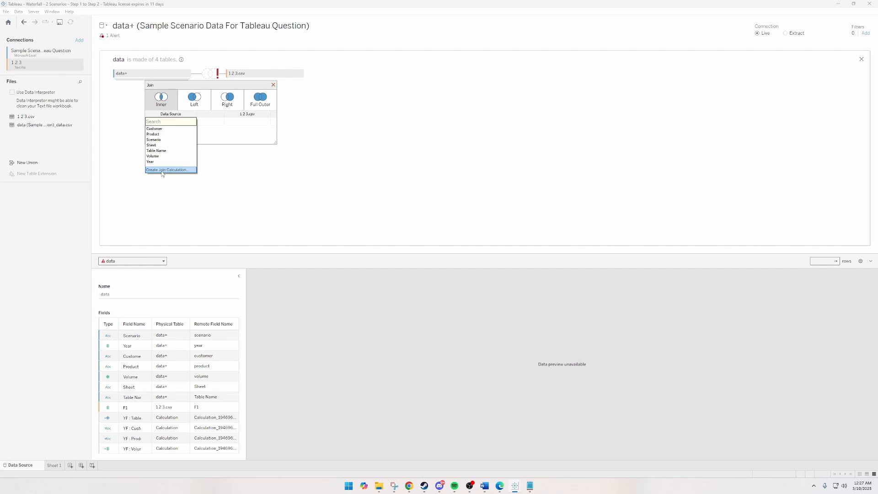
left_click(242, 177)
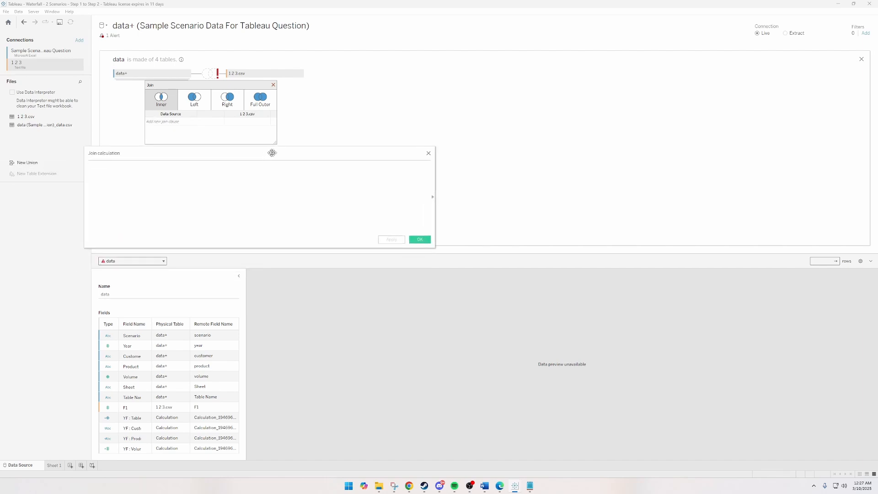
type("1")
left_click(430, 239)
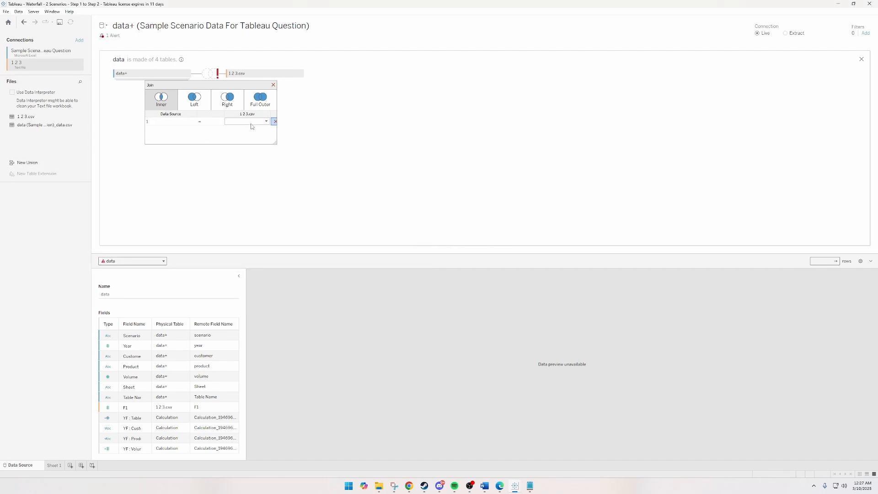
left_click(250, 121)
left_click(235, 132)
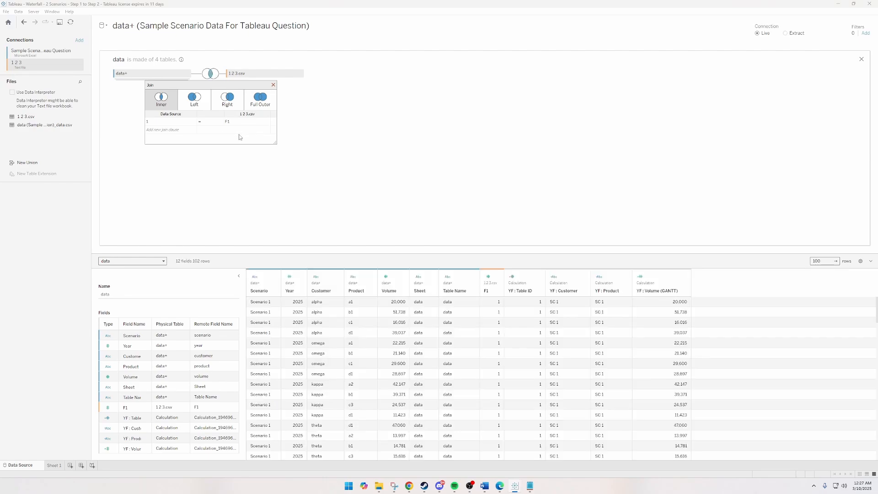
left_click(273, 85)
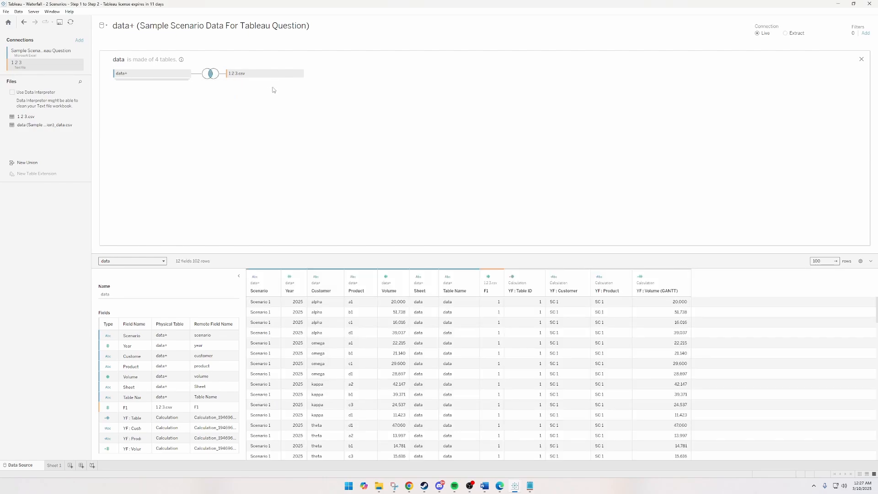
- Hide all unused fields on Sheet 1 and turn on the display of hidden fields
left_click(55, 466)
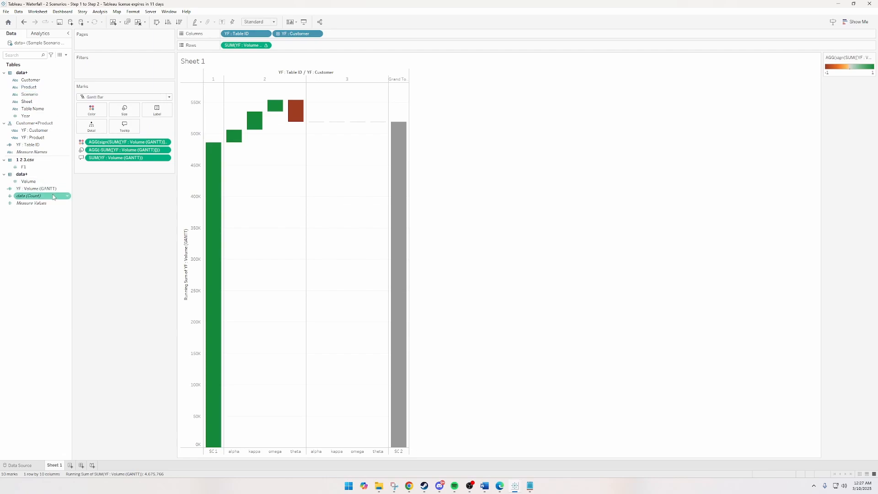
left_click(65, 55)
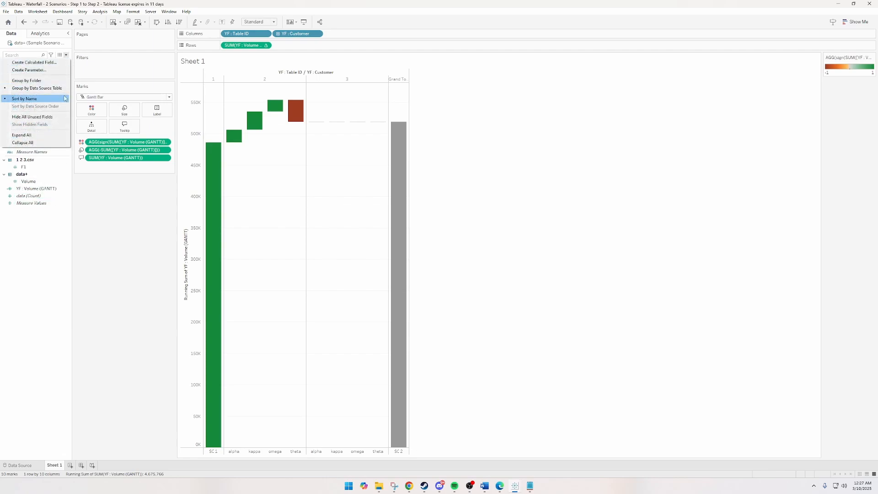
left_click(37, 117)
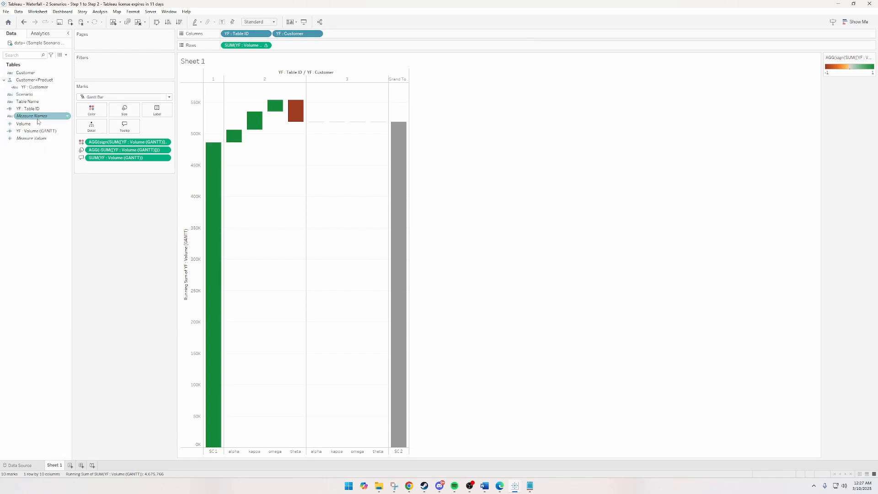
left_click(66, 55)
left_click(33, 124)
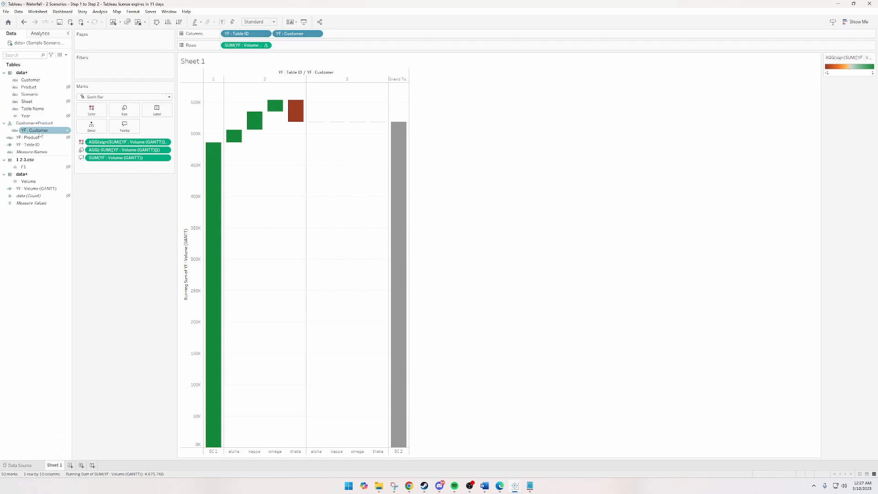
- Rename the F1 field of 1 2 3.csv to ID
right_click(25, 168)
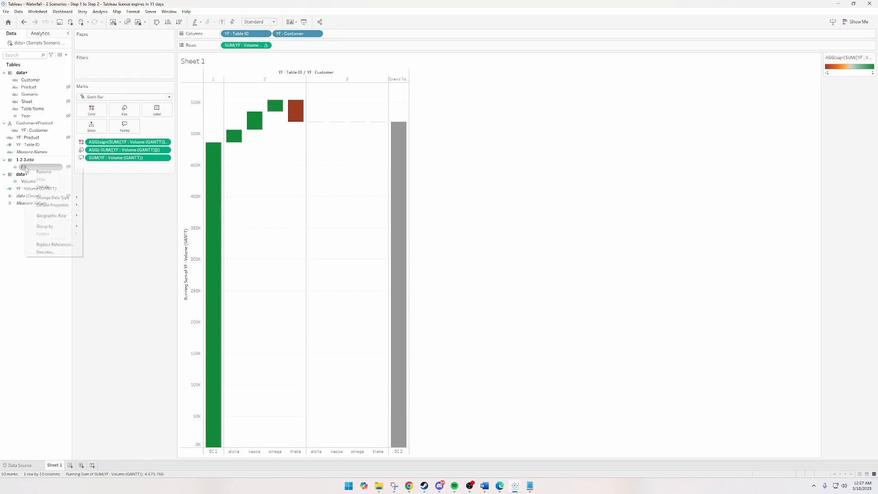
left_click(41, 174)
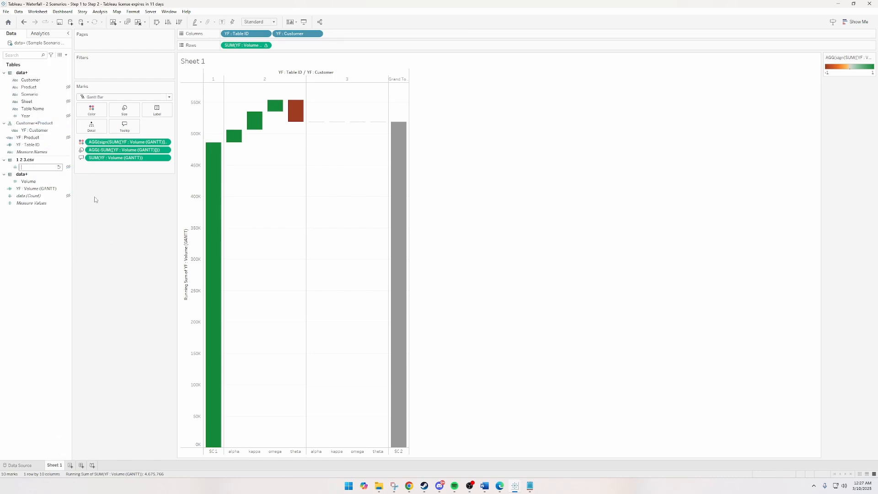
key("Return")
- Unhide the ID field of 1 2 3.csv
right_click(60, 168)
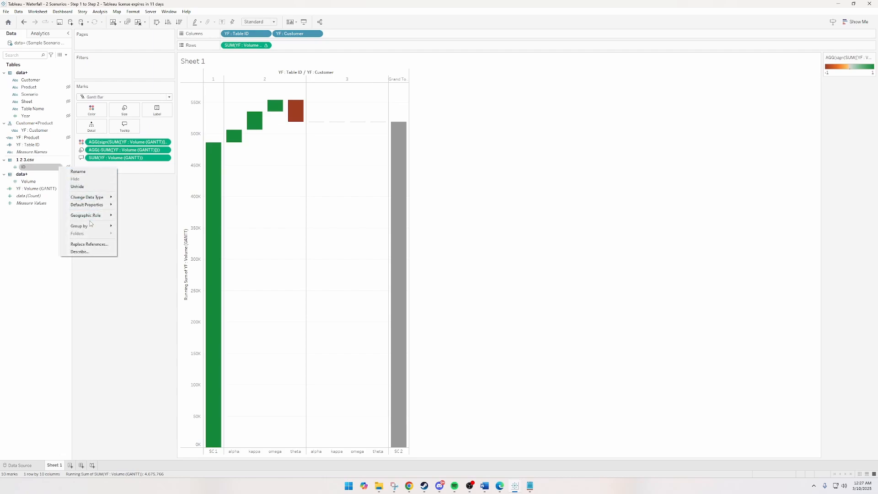
left_click(36, 170)
left_click(60, 168)
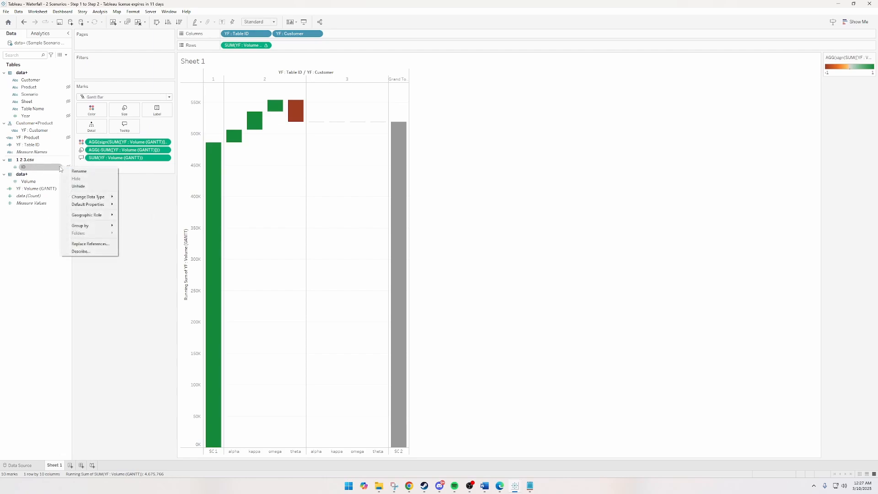
left_click(84, 185)
- Convert the ID field to a dimension and place it on Columns before YF : Table ID
left_click(68, 168)
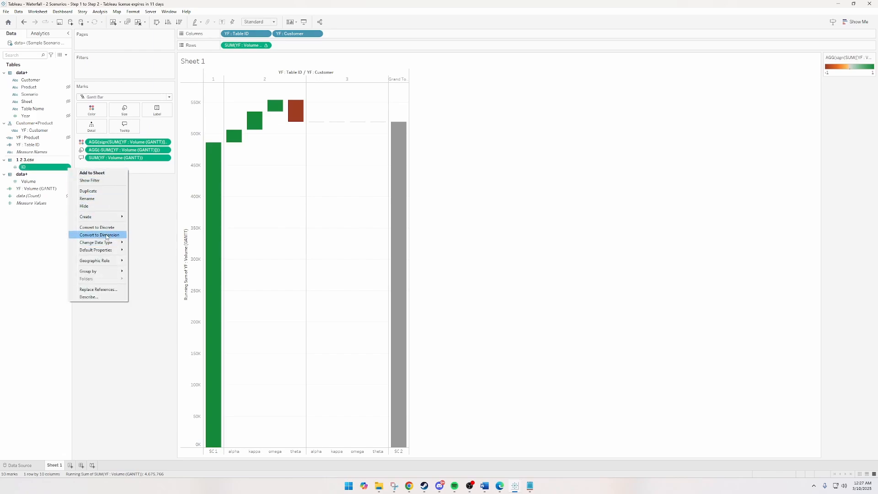
left_click(106, 235)
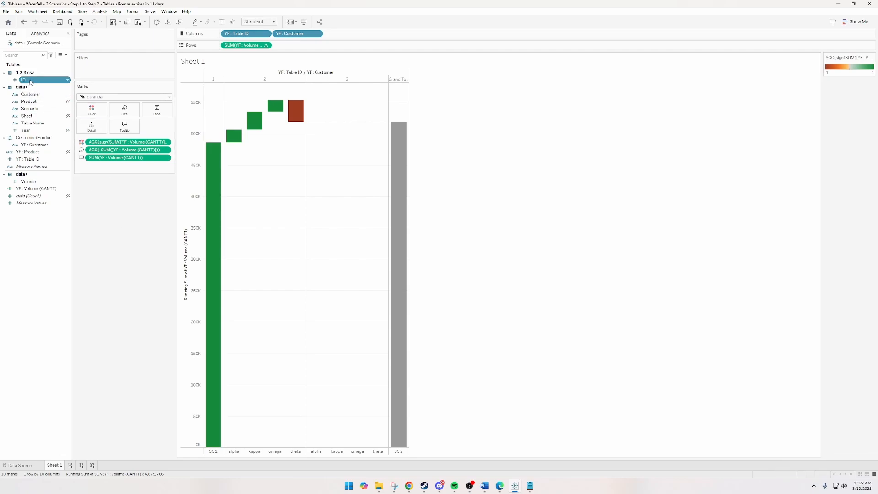
left_click_drag(31, 82, 224, 33)
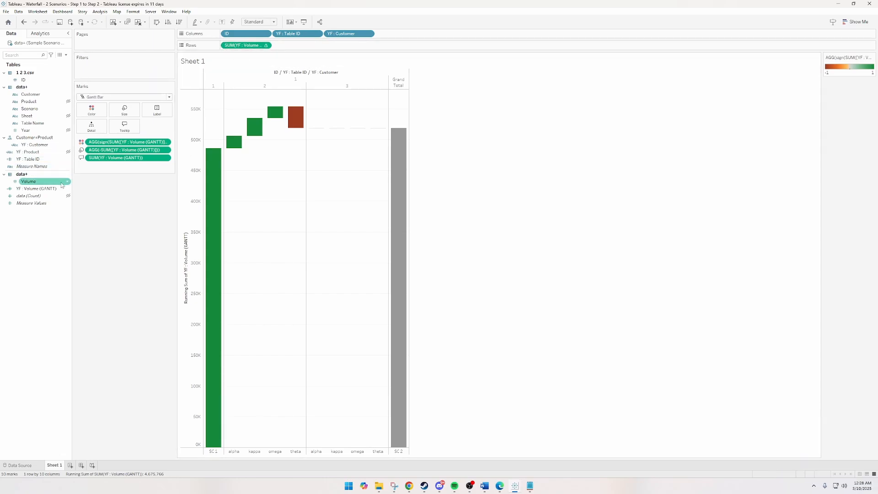
- Examine the [YF : Table ID] conditions in the YF : Volume (GANTT) calculation and close it without changes
right_click(66, 190)
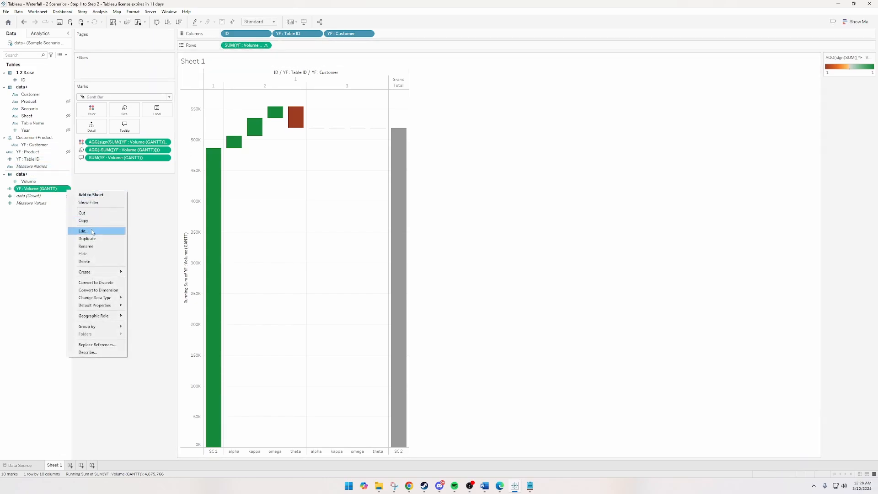
left_click(87, 231)
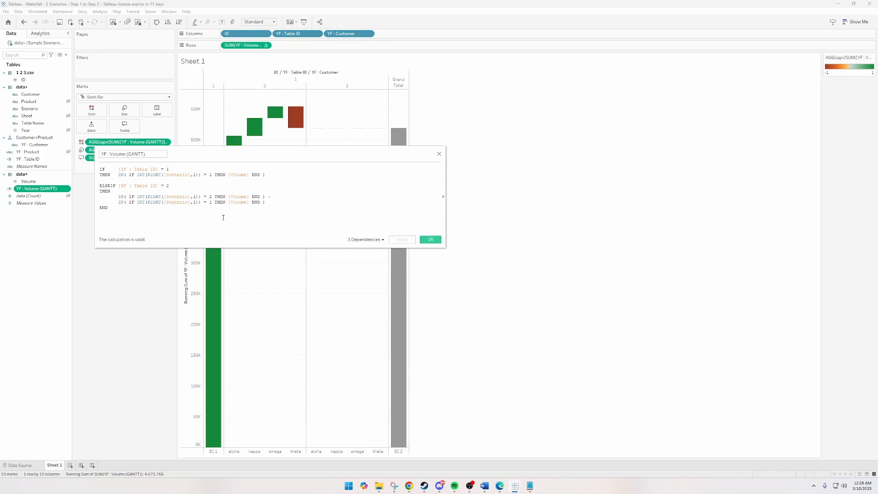
left_click_drag(168, 168, 119, 171)
left_click(439, 154)
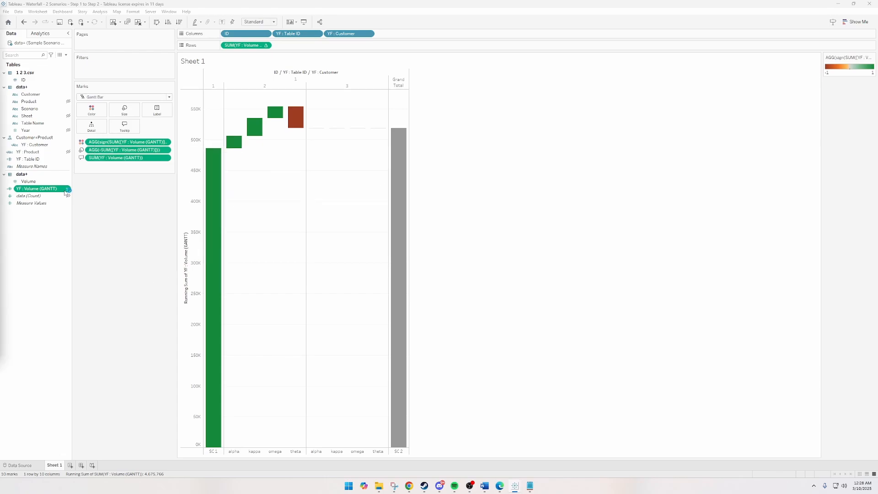
- Open the YF : Volume (GANTT) calculation for editing and examine its scenario logic for Table ID 1 and Table ID 2
right_click(68, 189)
left_click(83, 230)
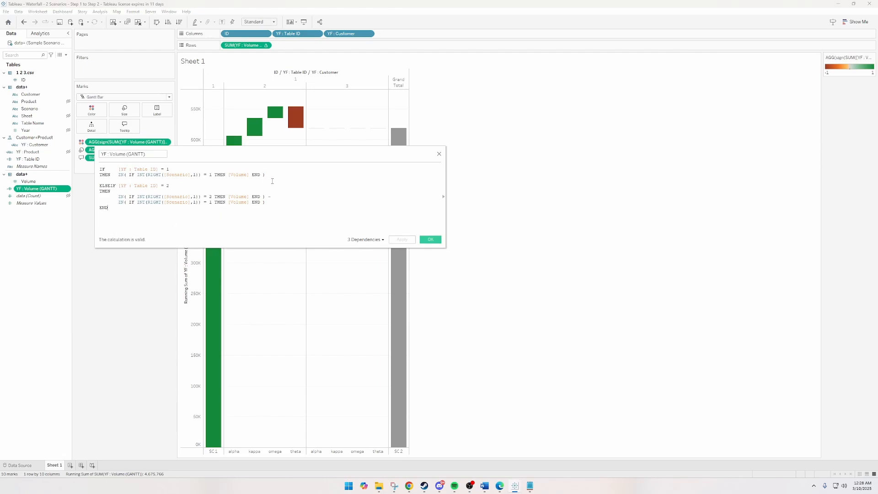
left_click_drag(266, 175, 90, 167)
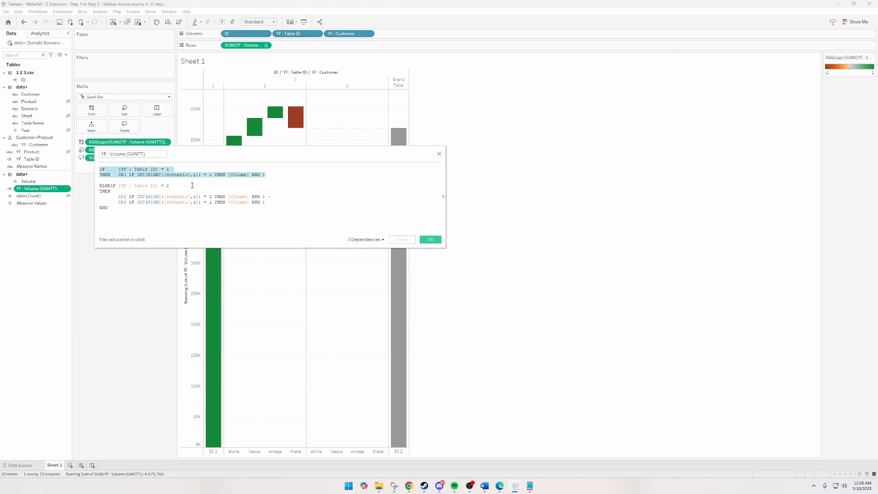
left_click(280, 175)
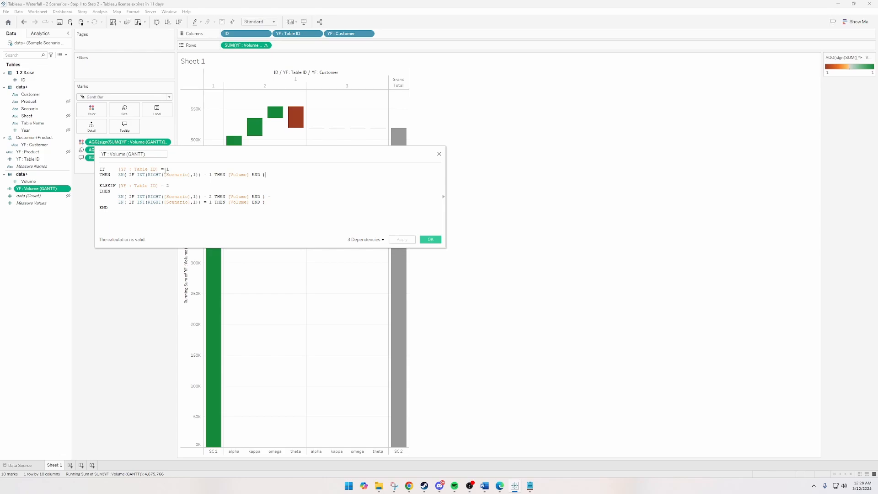
left_click_drag(212, 176, 117, 176)
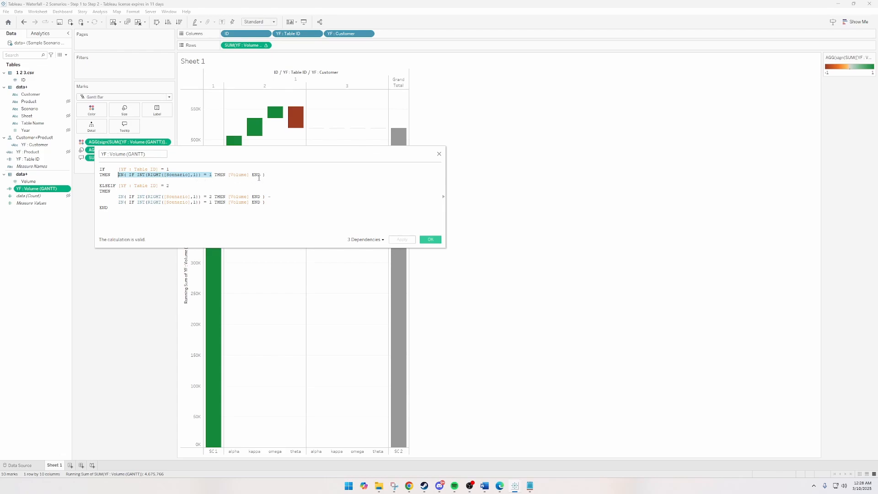
left_click_drag(249, 175, 229, 175)
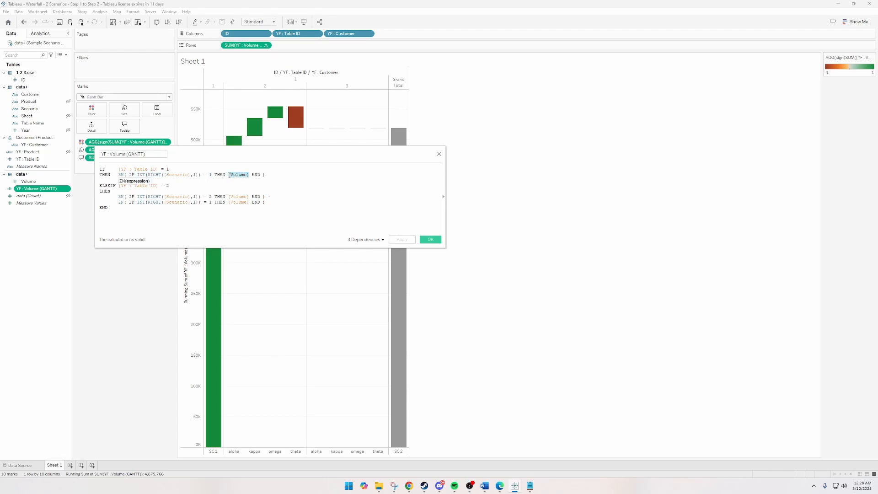
left_click(268, 204)
left_click_drag(188, 209, 91, 190)
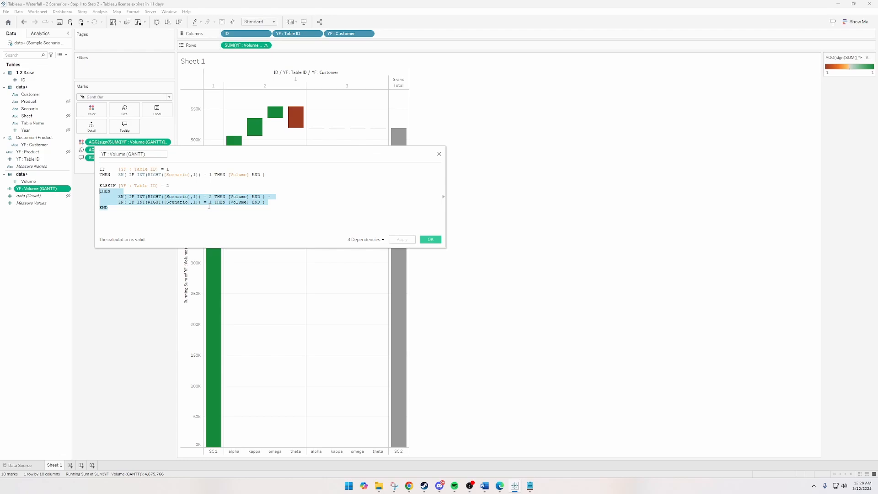
left_click(274, 206)
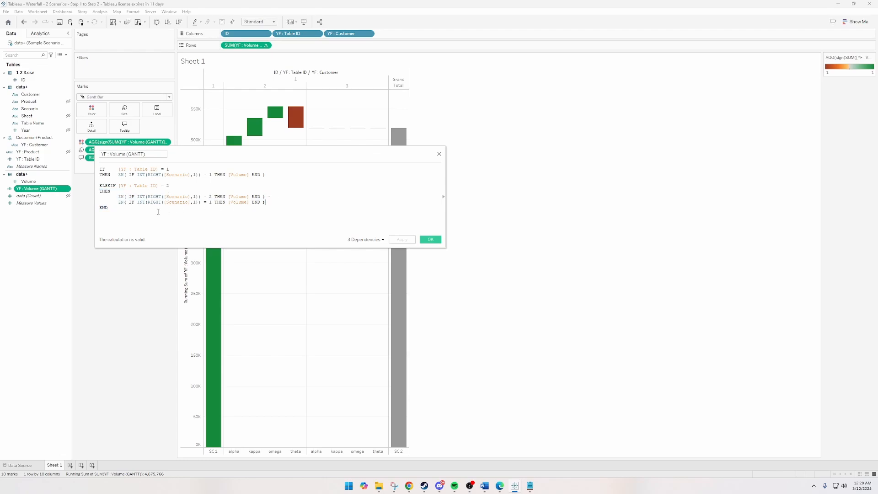
left_click_drag(268, 202, 92, 186)
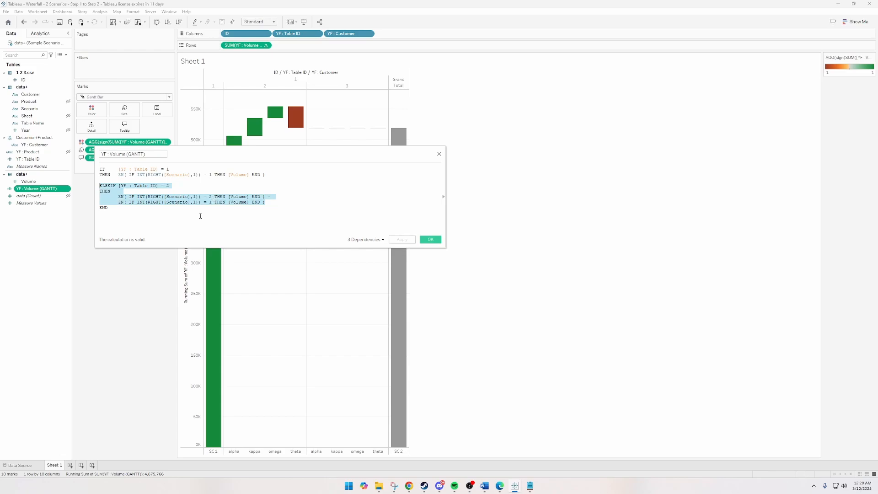
left_click_drag(211, 197, 119, 197)
left_click(279, 202)
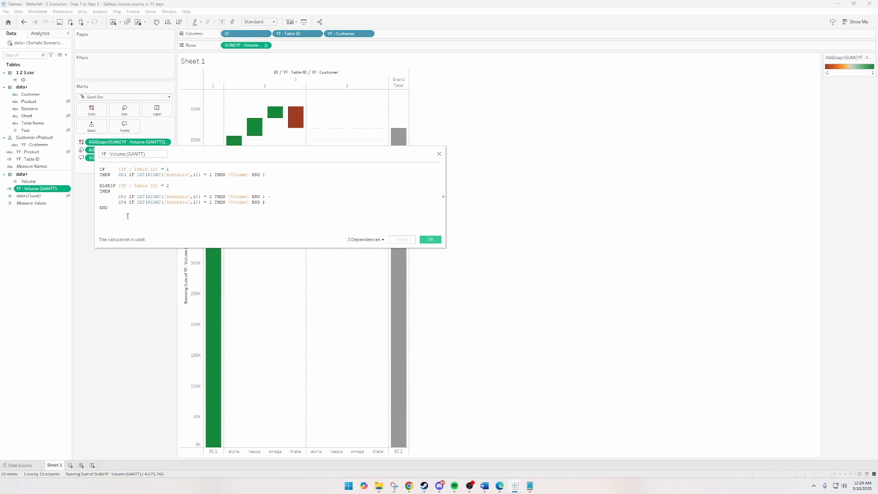
- Replace the formula with the version comparing [Scenario] to [Scenario Start Param] and [Scenario Stop Param], including a -[Volume] branch for Table ID 3, and save it
left_click_drag(125, 221, 75, 158)
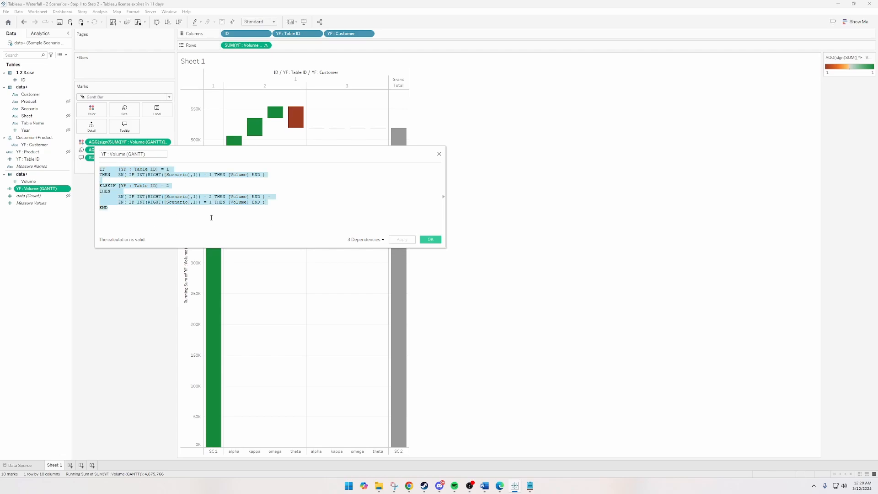
key("ctrl+v")
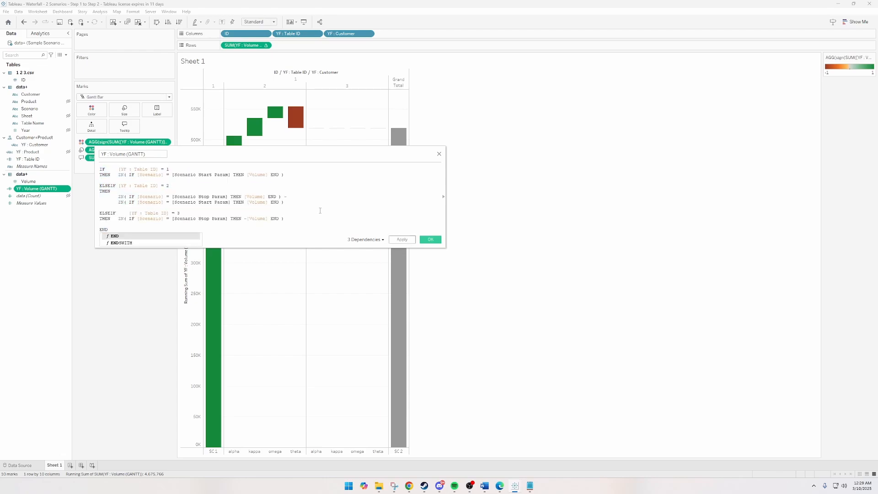
left_click(343, 205)
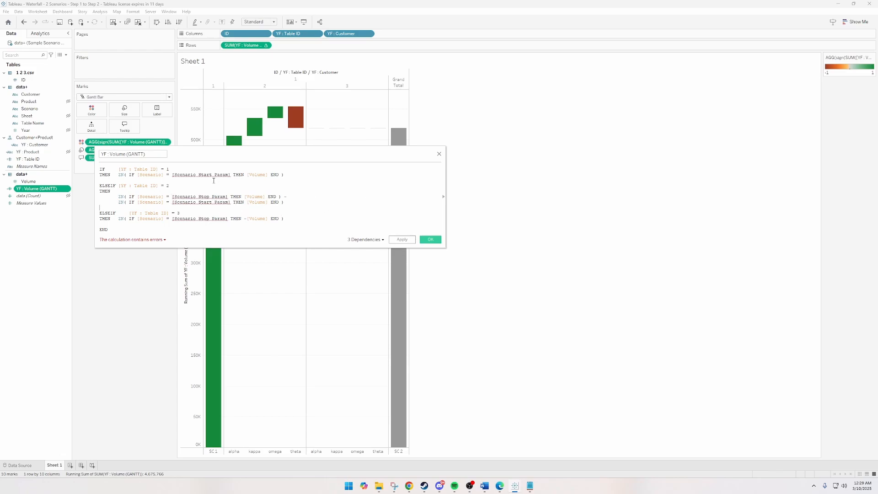
double_click(230, 175)
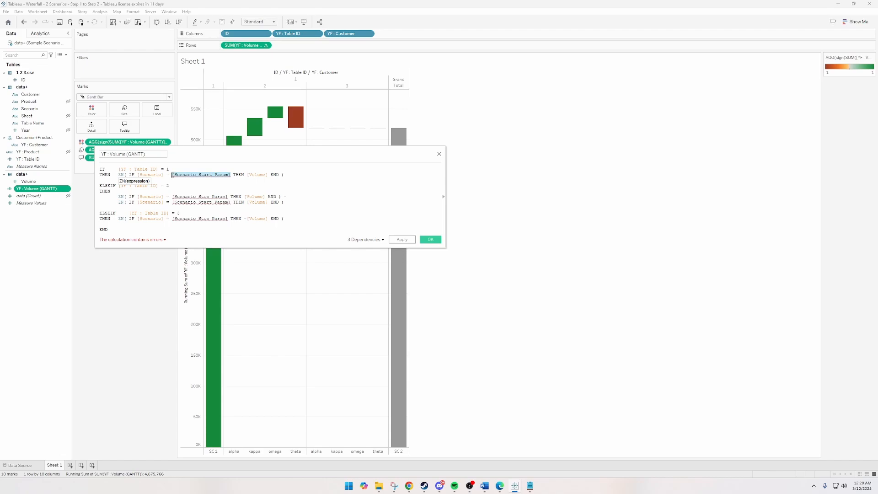
left_click(199, 203)
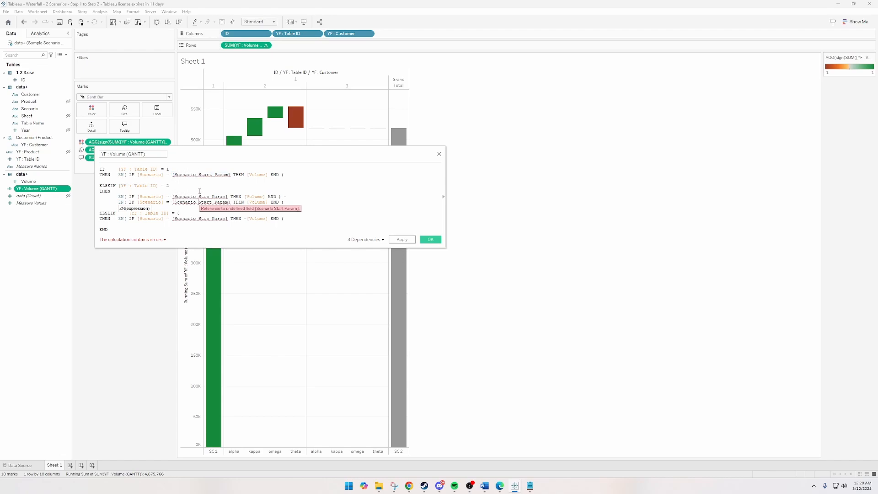
left_click(200, 175)
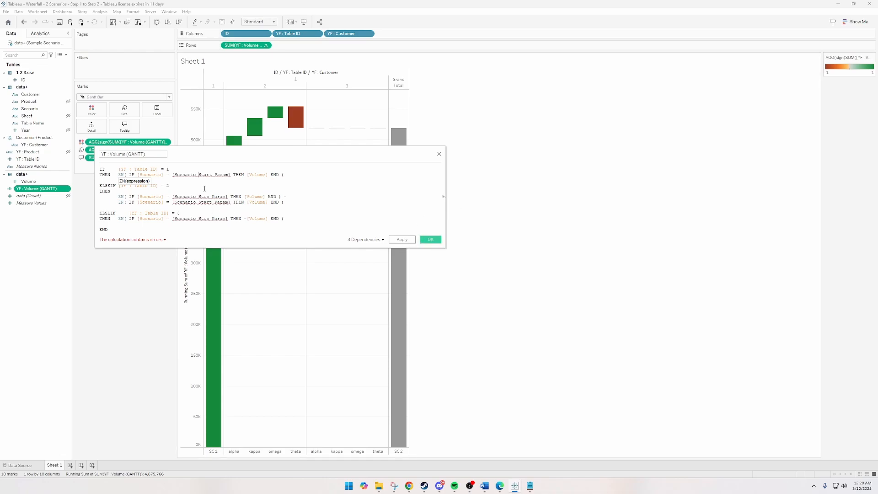
left_click(431, 241)
left_click(431, 240)
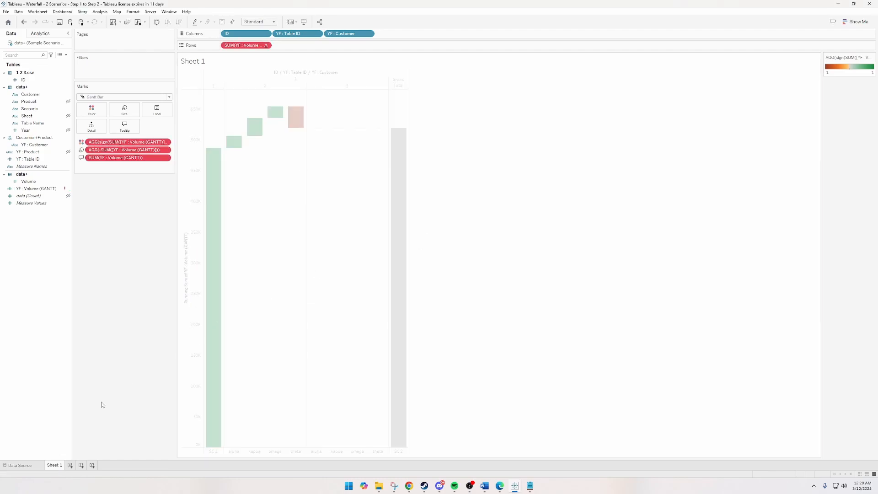
- Start a new parameter named Scenario Stop Param with the String data type
left_click(66, 55)
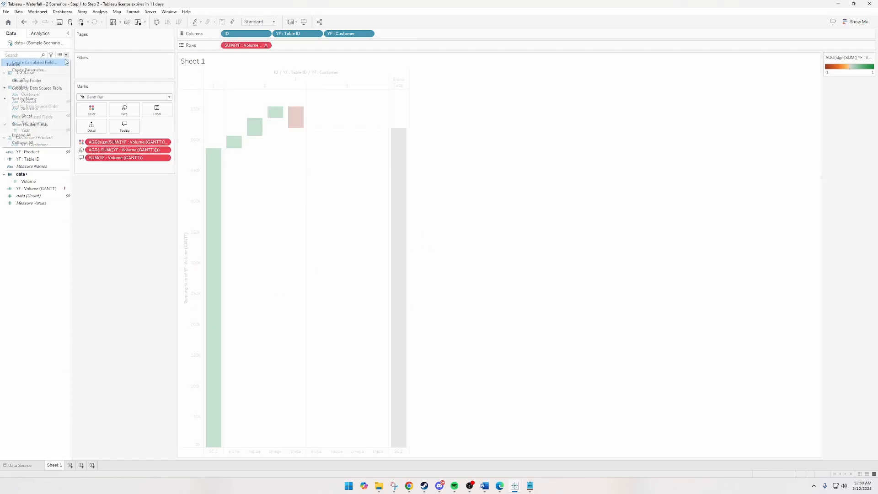
left_click(41, 70)
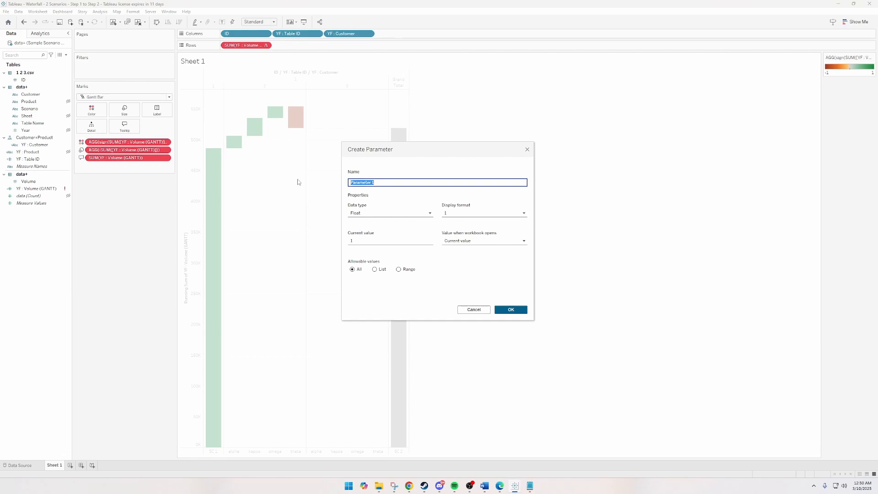
type("Scenario Stop Param")
left_click(390, 213)
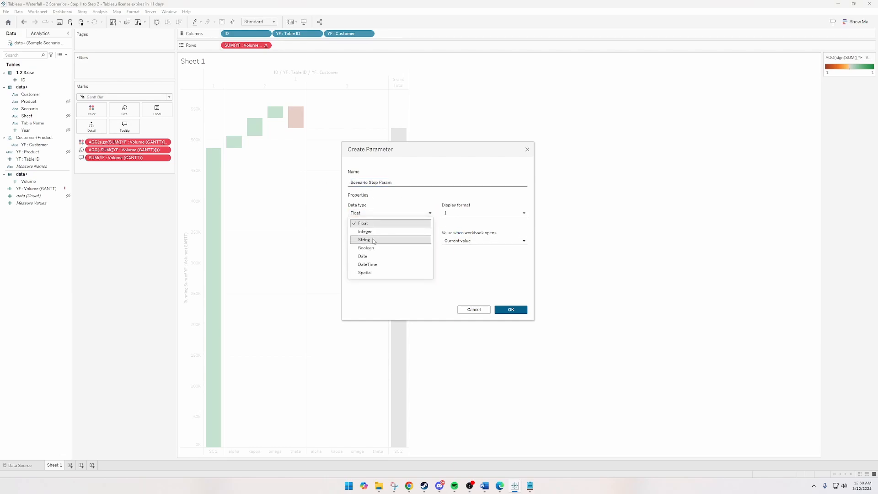
left_click(374, 240)
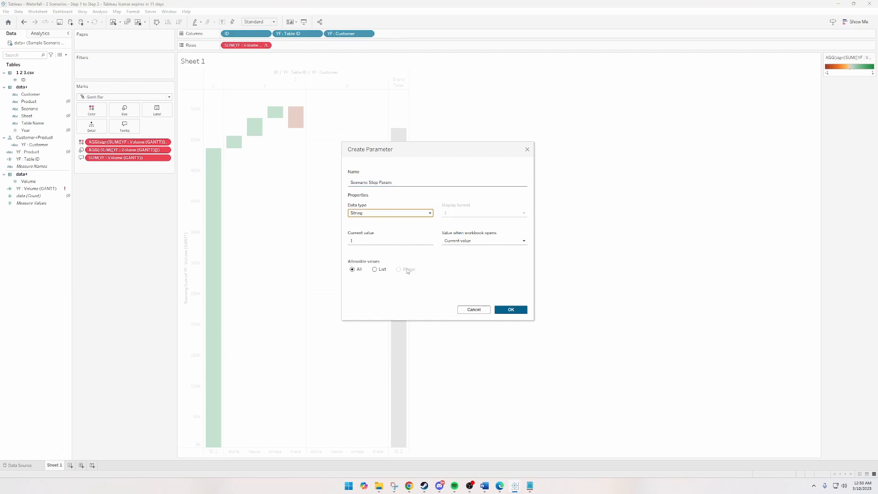
- Restrict the parameter's allowable values to a fixed list filled from the Scenario field, and create the parameter
left_click(375, 269)
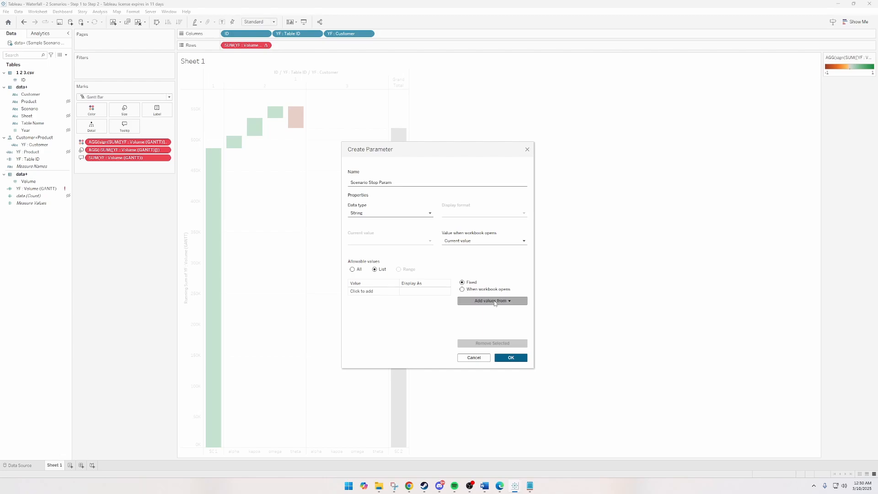
left_click(493, 301)
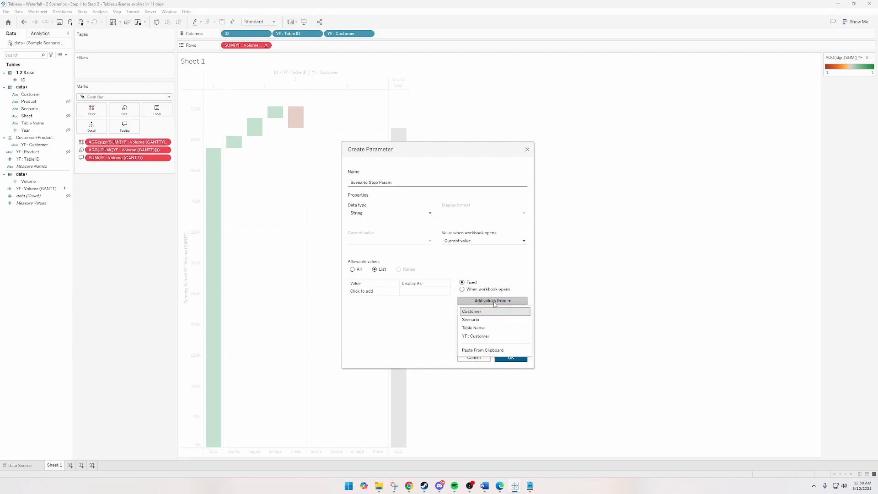
left_click(478, 320)
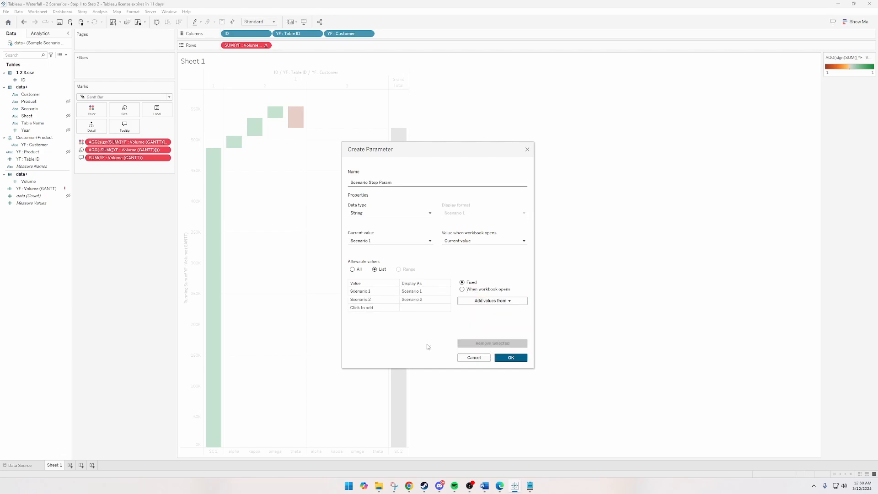
left_click(511, 358)
triple_click(403, 183)
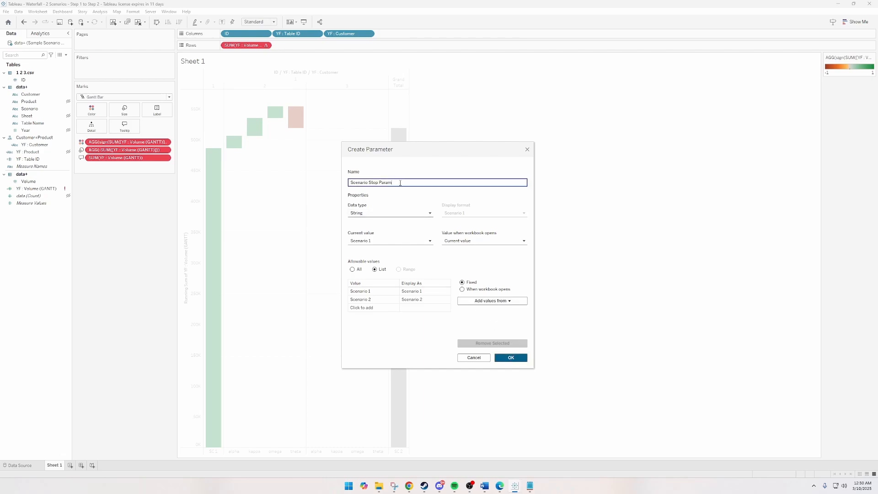
left_click(379, 215)
left_click(378, 213)
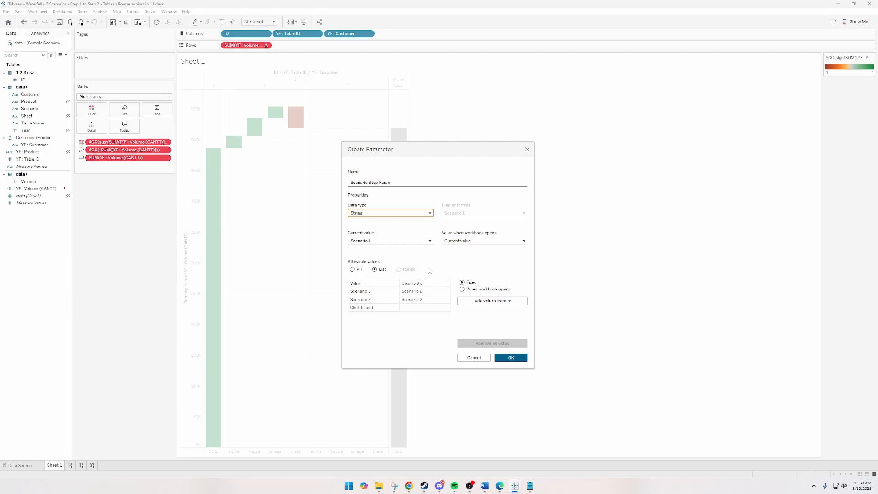
left_click(492, 300)
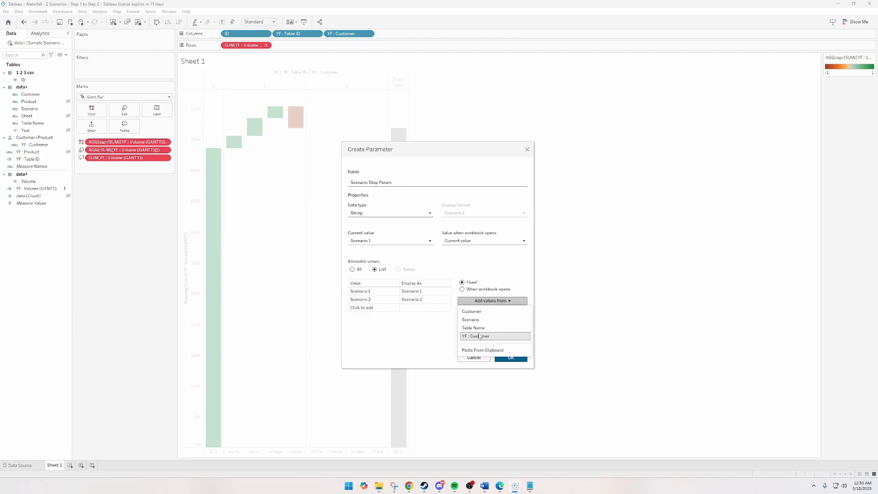
left_click(472, 320)
left_click(506, 359)
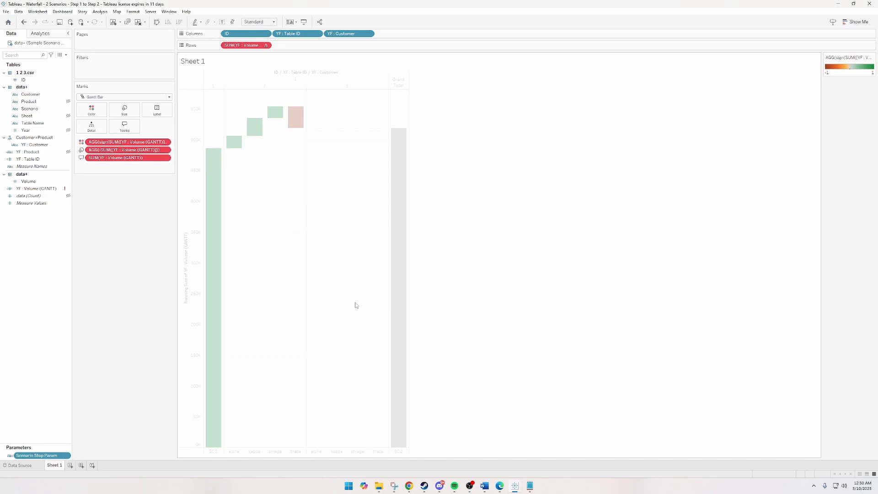
- Duplicate Scenario Stop Param and rename the copy Scenario Start Param
right_click(68, 456)
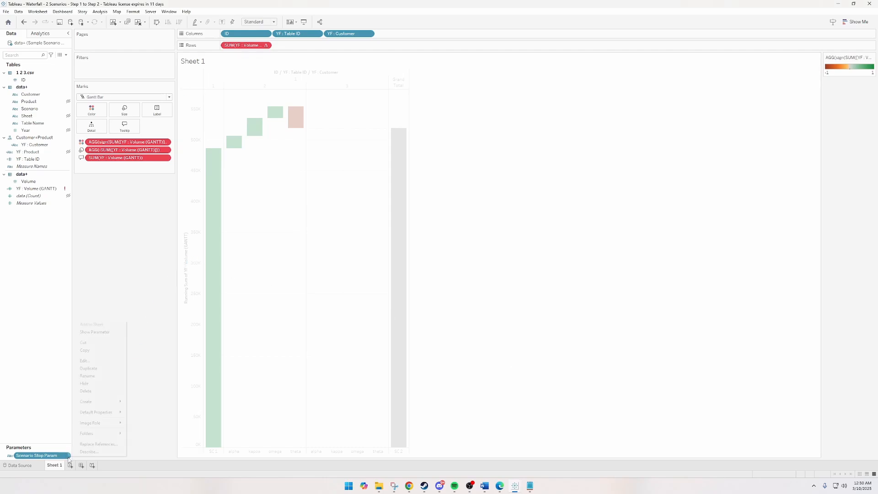
left_click(89, 368)
right_click(44, 455)
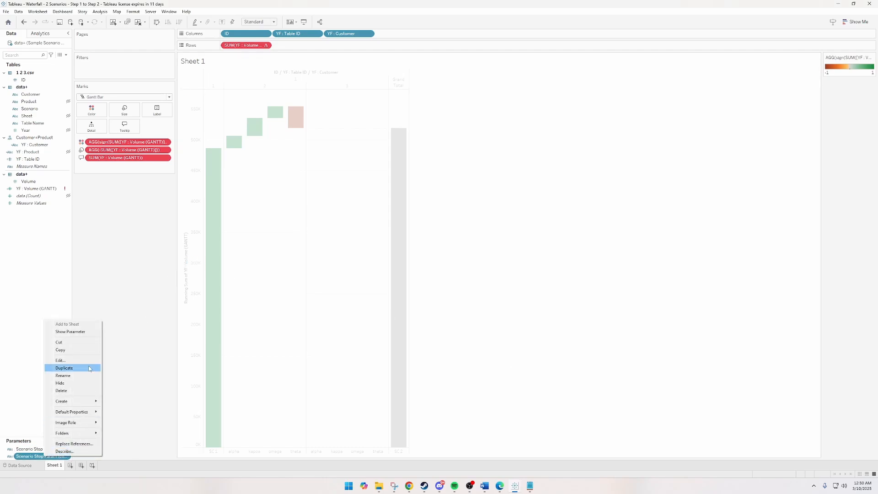
left_click(61, 361)
left_click_drag(405, 158, 391, 157)
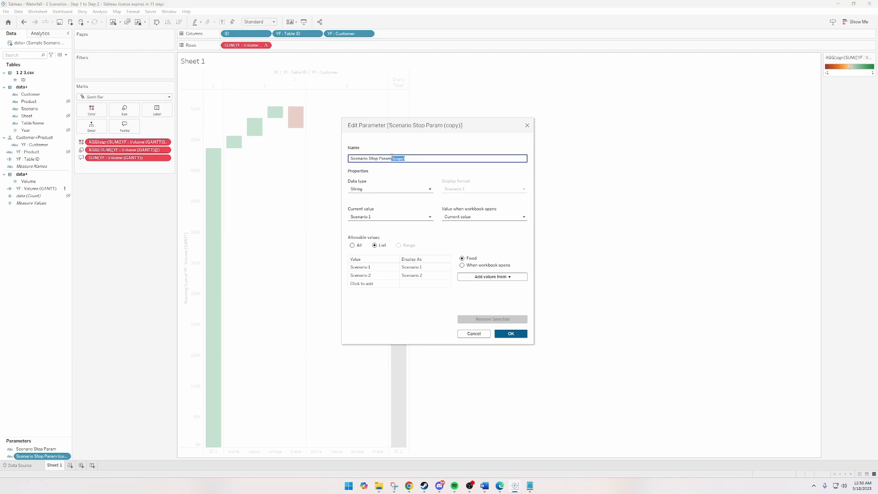
key("BackSpace")
double_click(378, 158)
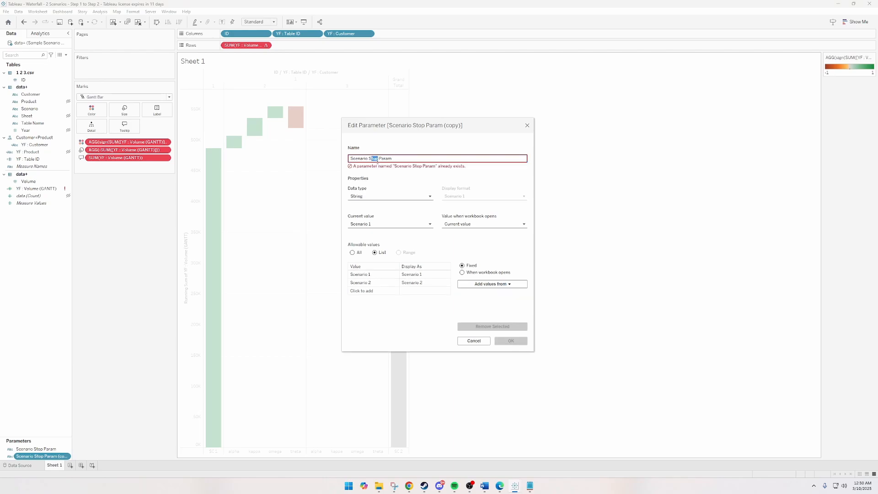
type("Start")
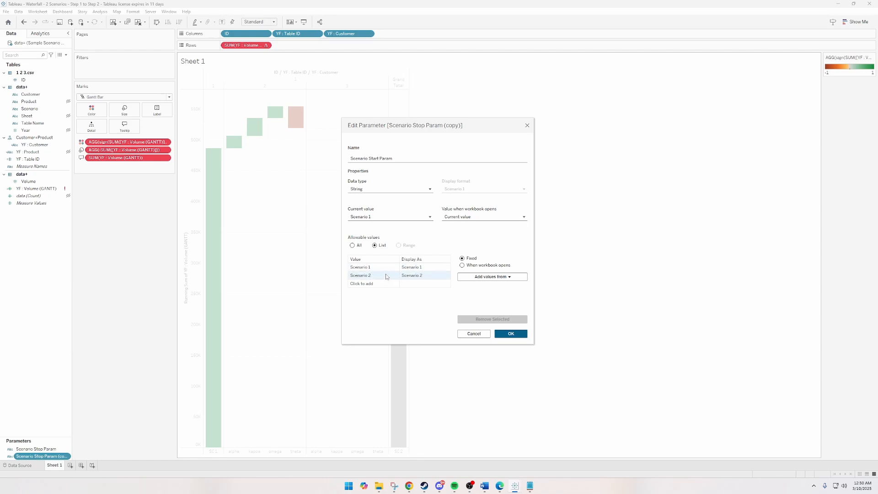
left_click(511, 334)
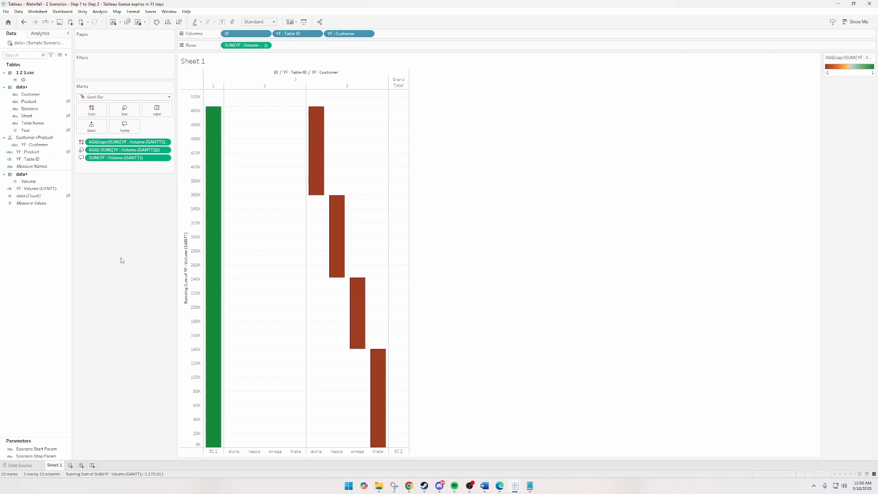
- Show the Scenario Start Param control on the sheet
right_click(68, 449)
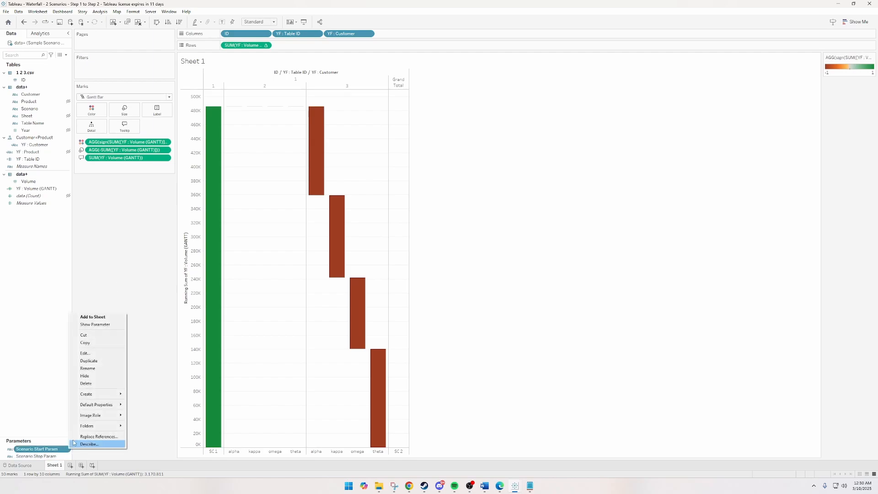
left_click(94, 324)
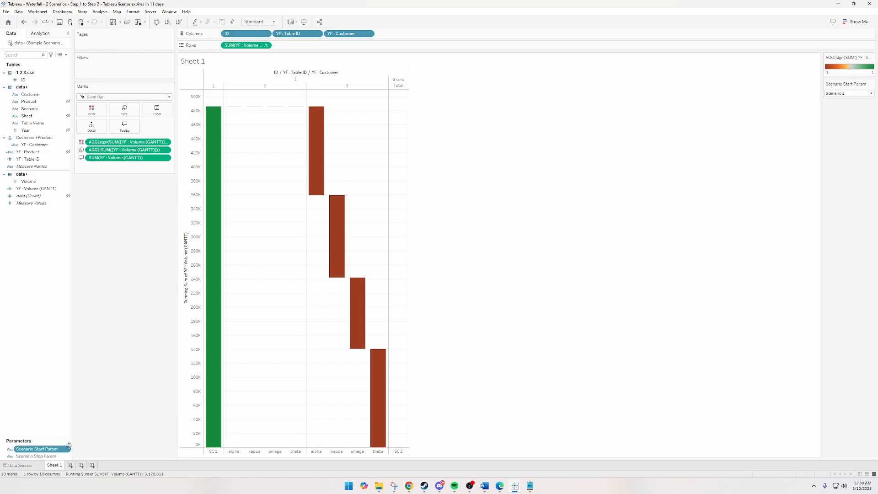
- Show the Scenario Stop Param control on the sheet and try setting it to Scenario 2
left_click(69, 458)
left_click(68, 456)
left_click(97, 332)
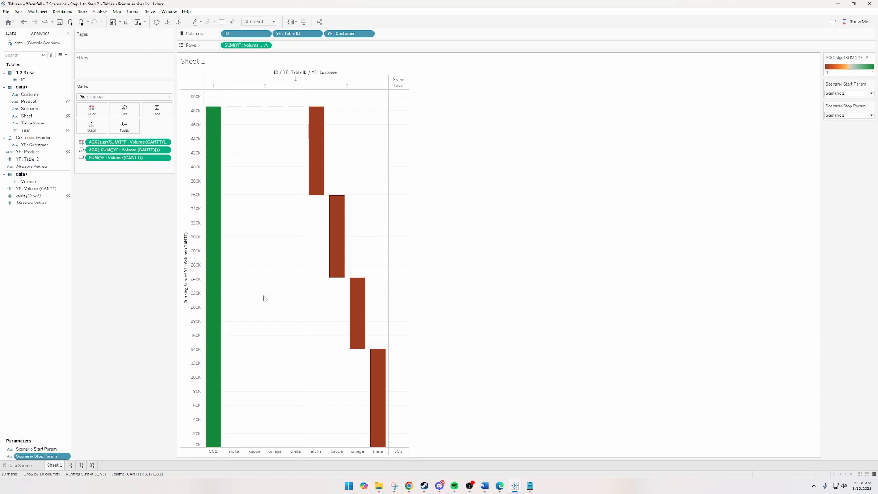
left_click(850, 115)
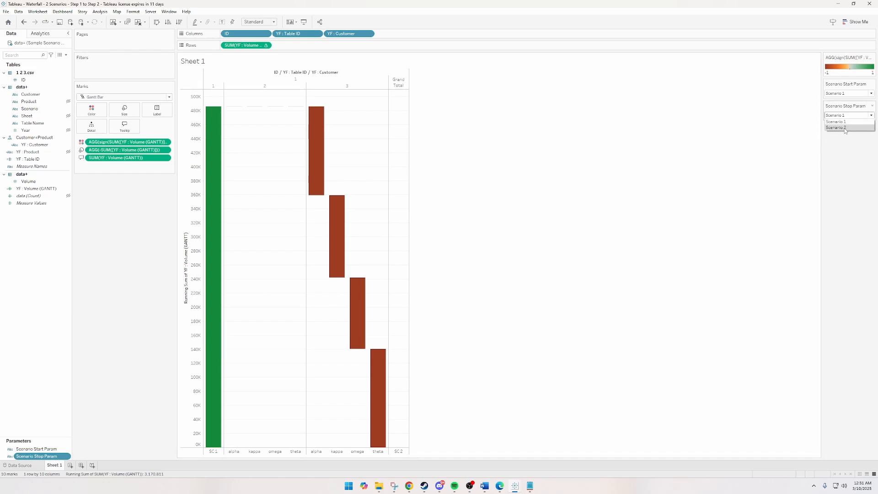
left_click(845, 128)
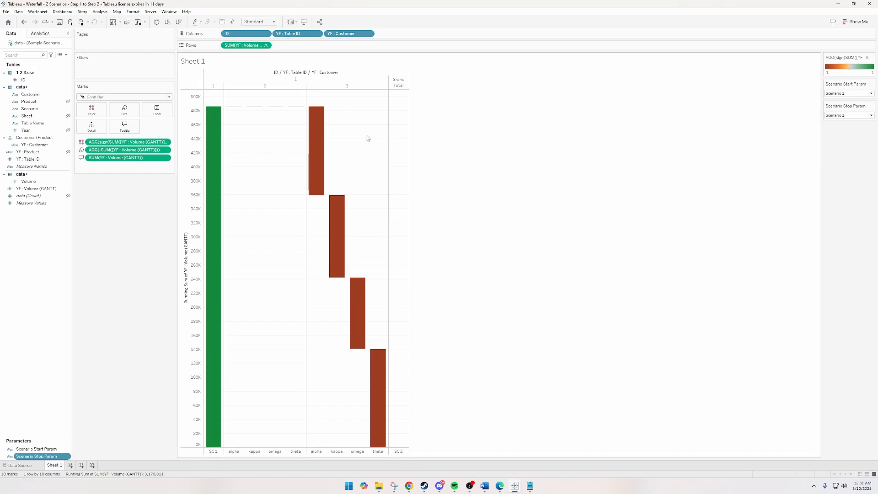
- Review the YF : Volume (GANTT) formula's branches for table IDs 1, 2 and 3, and set Scenario Stop Param to Scenario 2
right_click(67, 189)
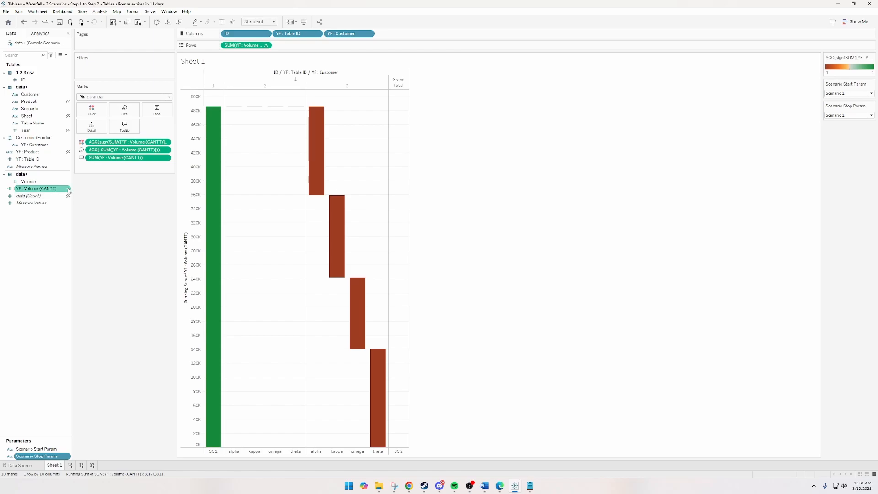
left_click(94, 229)
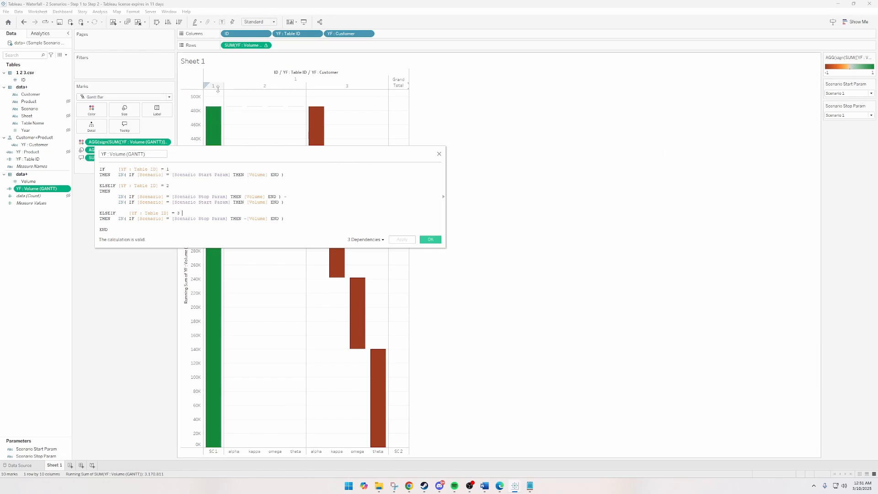
mouse_move(212, 280)
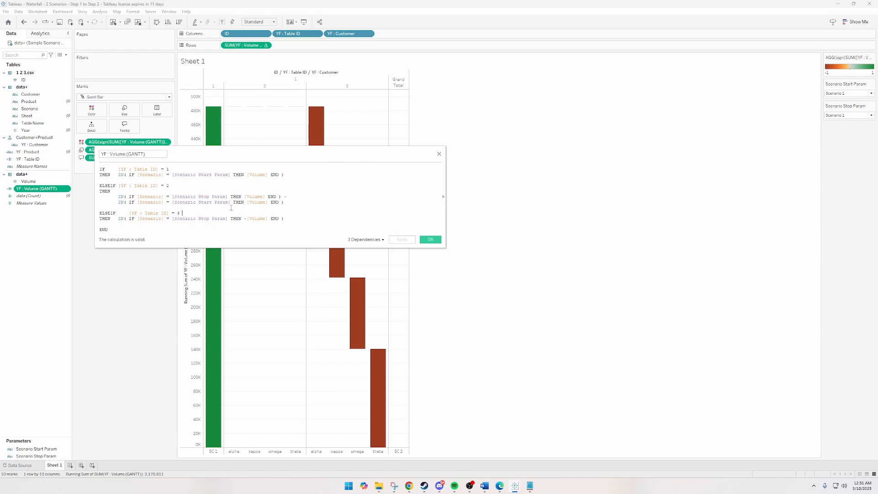
left_click(430, 239)
left_click(846, 115)
left_click(844, 128)
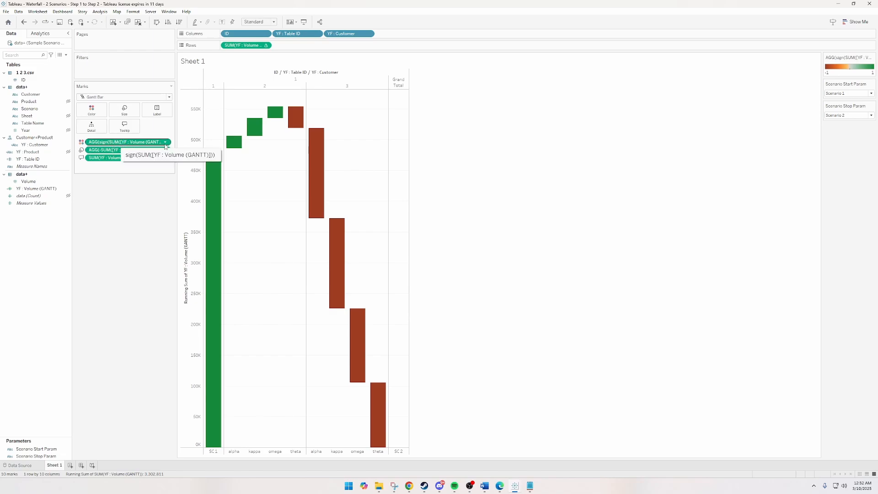
- Examine the sign formula behind the Color mark without changing it
double_click(154, 143)
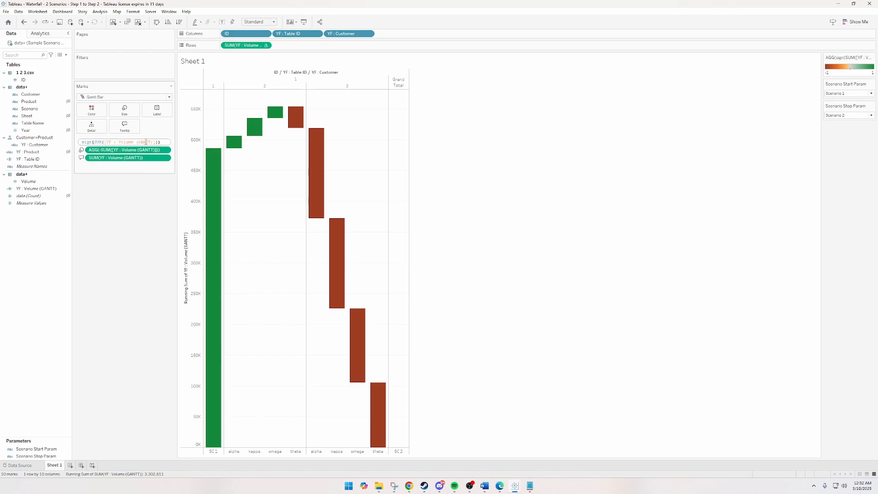
left_click_drag(100, 142, 79, 142)
left_click(125, 196)
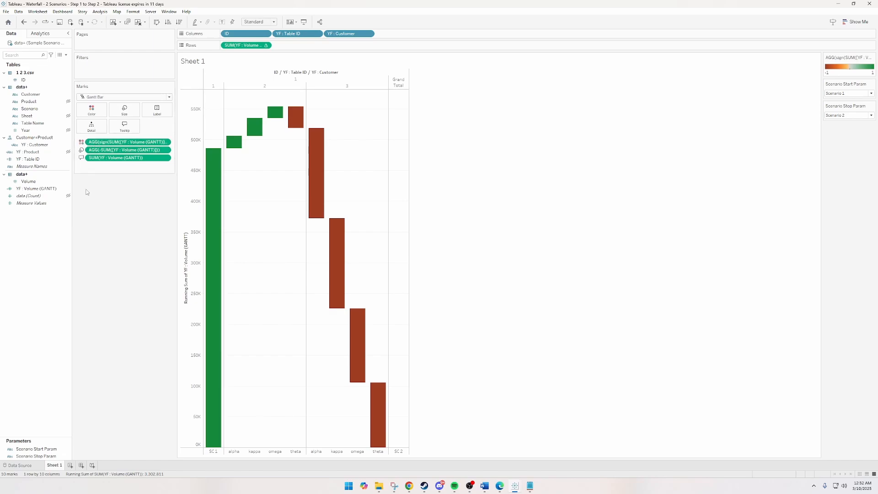
- Start a new calculated field named YF : sign color (GANTT)
left_click(66, 56)
left_click(47, 64)
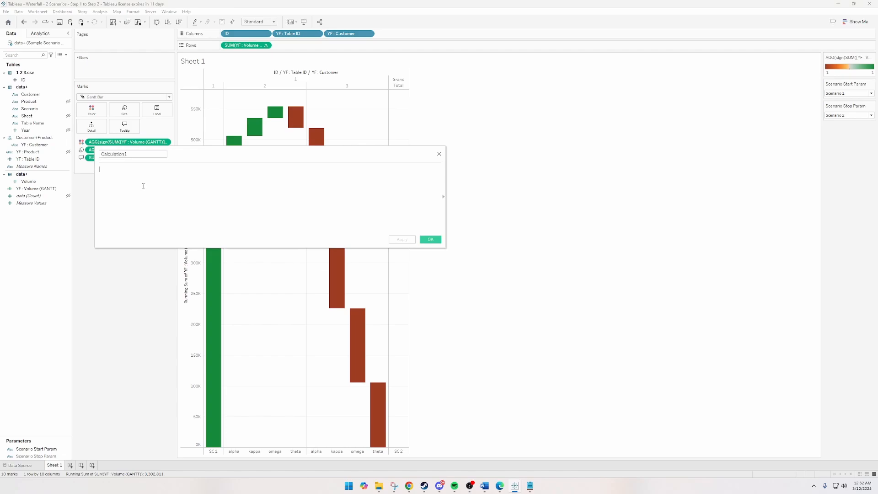
left_click(60, 145)
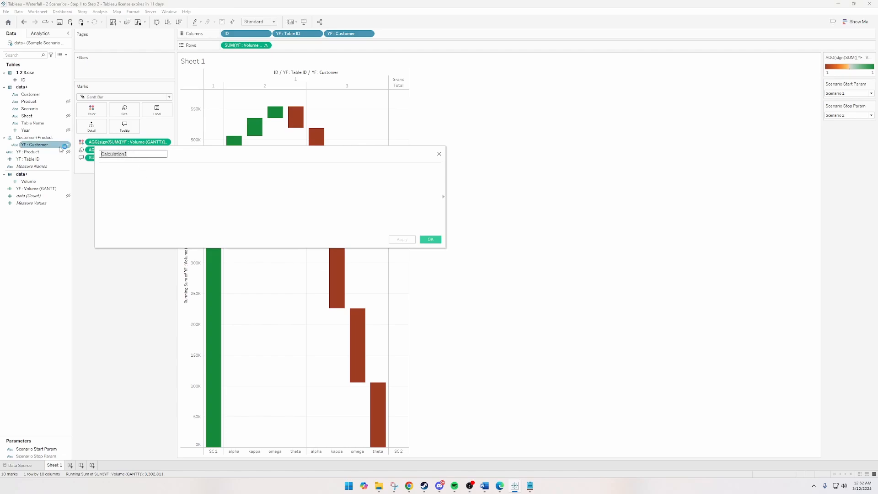
type("YF : sign color (GANTT")
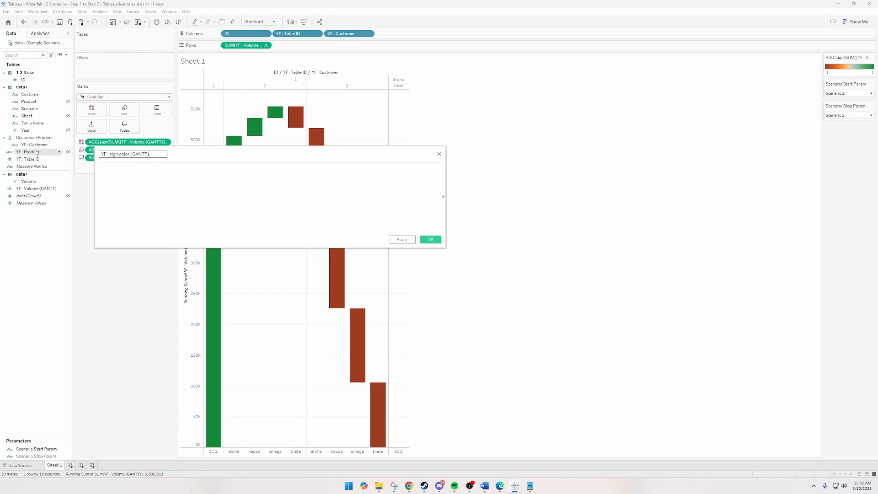
- For Table ID 2, define the field as Scenario Start Param volume minus Scenario Stop Param volume, each in ZN, otherwise 0, and save it
left_click(212, 205)
type("IF [YF : Table ID] = 2 THEN \tZN( IF [Scenario] = [Scenario Start Param] THEN [Volume] END ) - \tZN( IF [Scenario] = [Scenario Stop Param] THEN [Volume] END ) else 0 END")
left_click(220, 205)
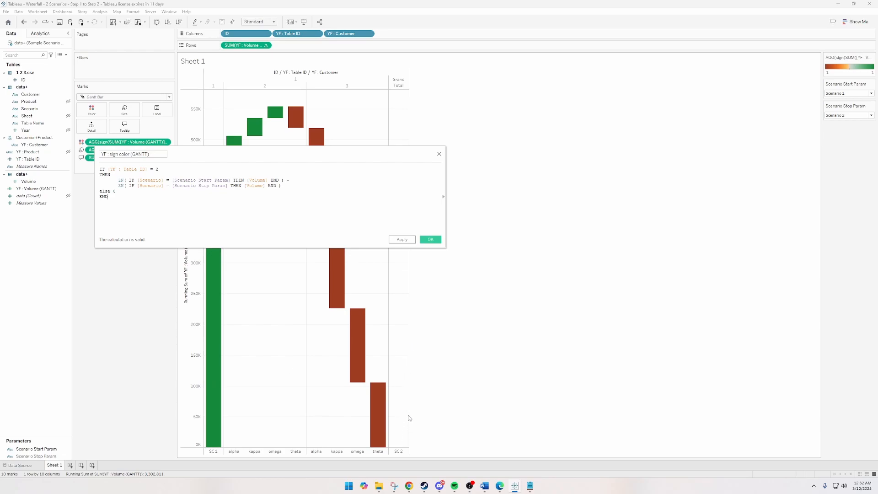
left_click(430, 240)
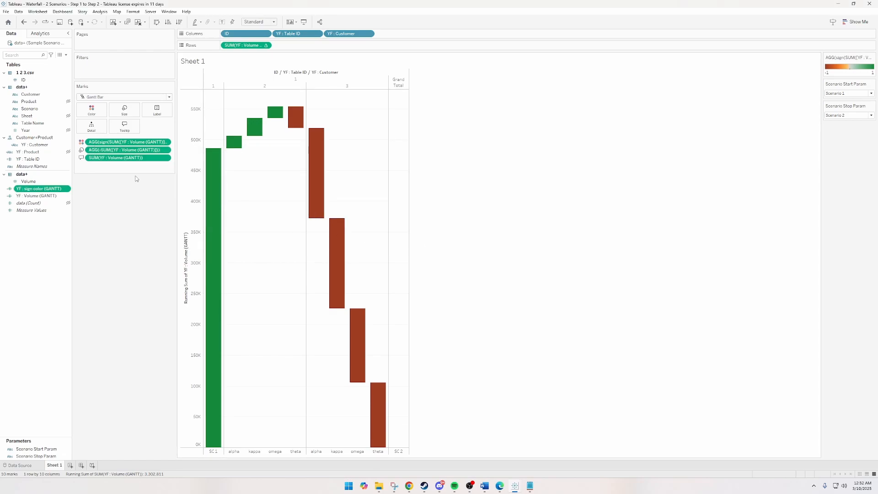
- Reopen the YF : sign color (GANTT) calculation and review its start-minus-stop volume lines and the else branch
left_click(68, 189)
left_click(92, 233)
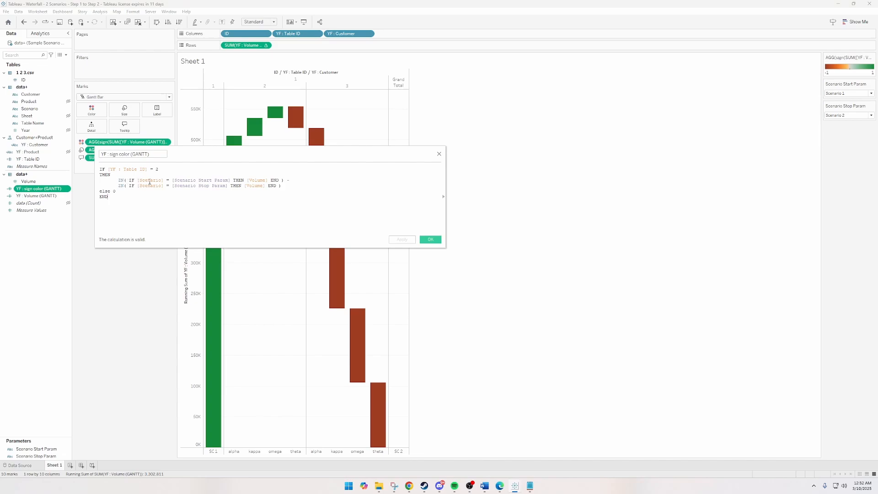
left_click_drag(118, 182, 282, 186)
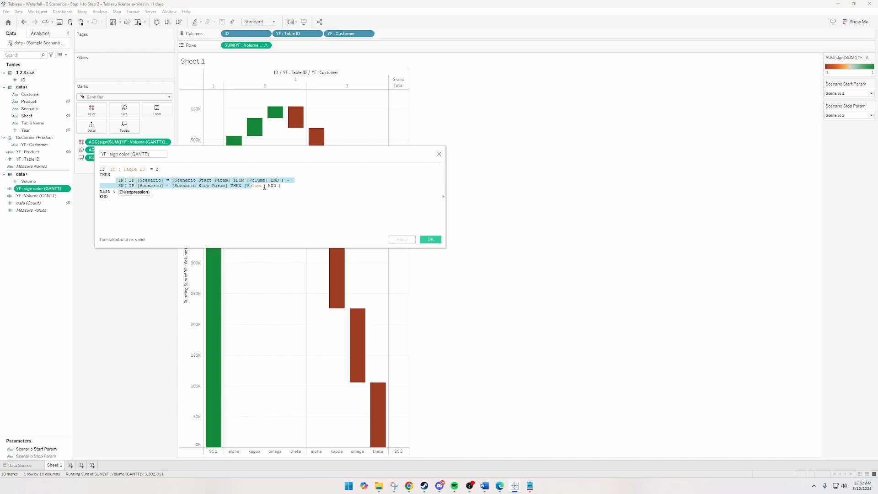
left_click(298, 187)
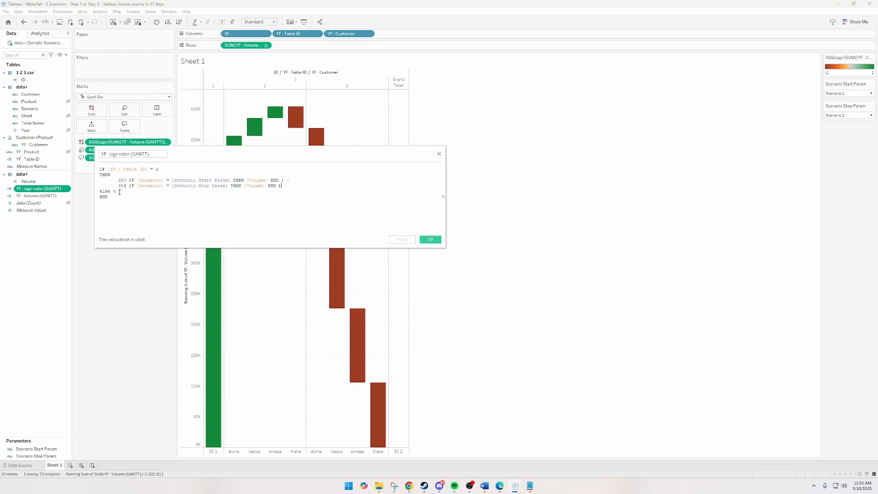
left_click_drag(119, 192, 114, 180)
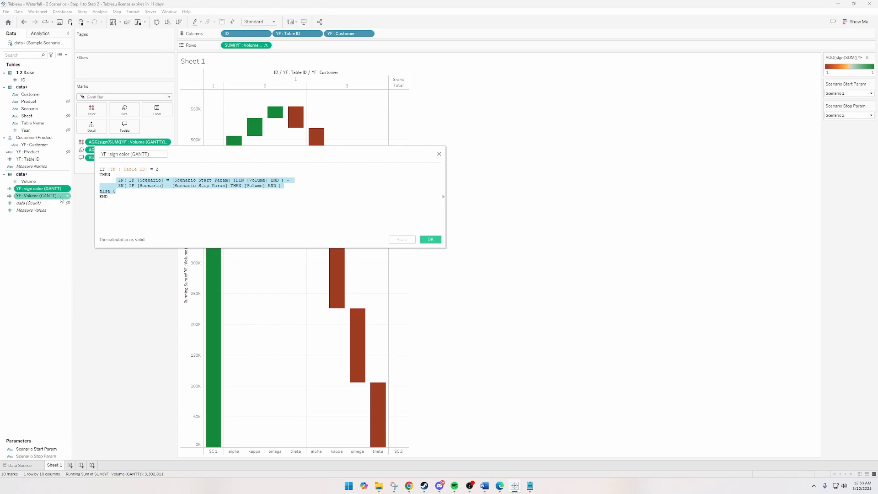
left_click(145, 191)
left_click_drag(118, 181, 290, 181)
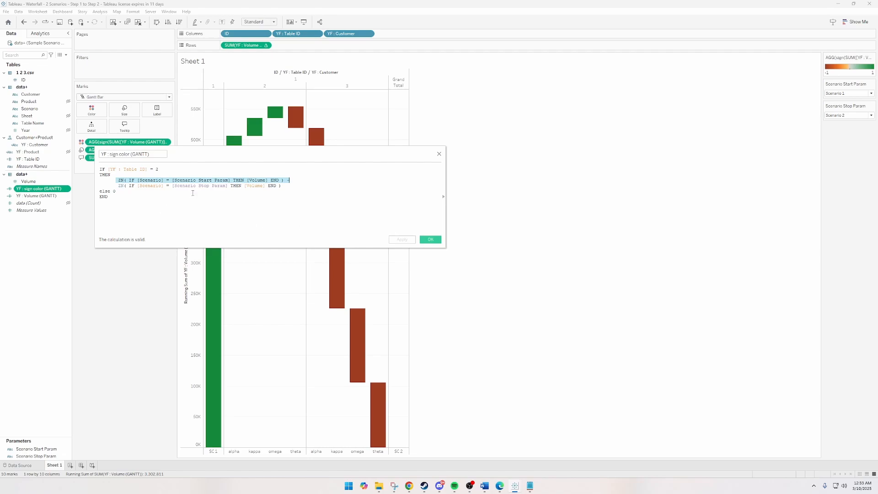
left_click_drag(288, 186, 182, 186)
left_click_drag(120, 192, 111, 183)
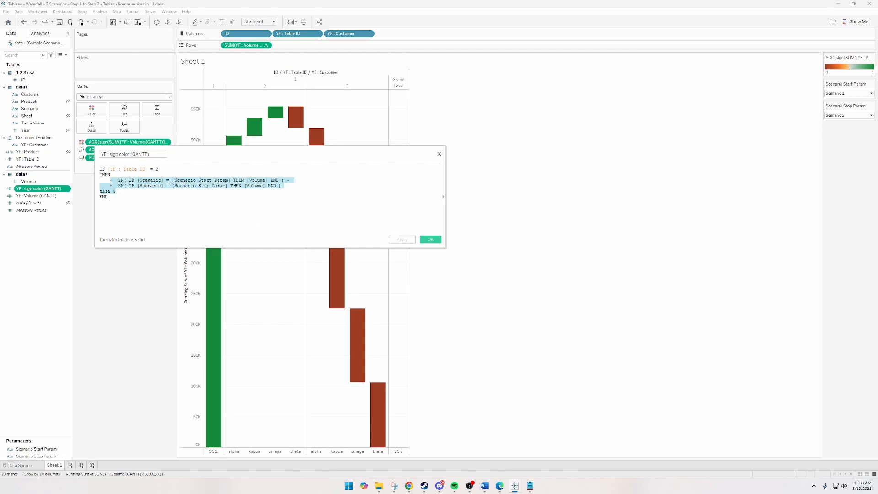
left_click(149, 193)
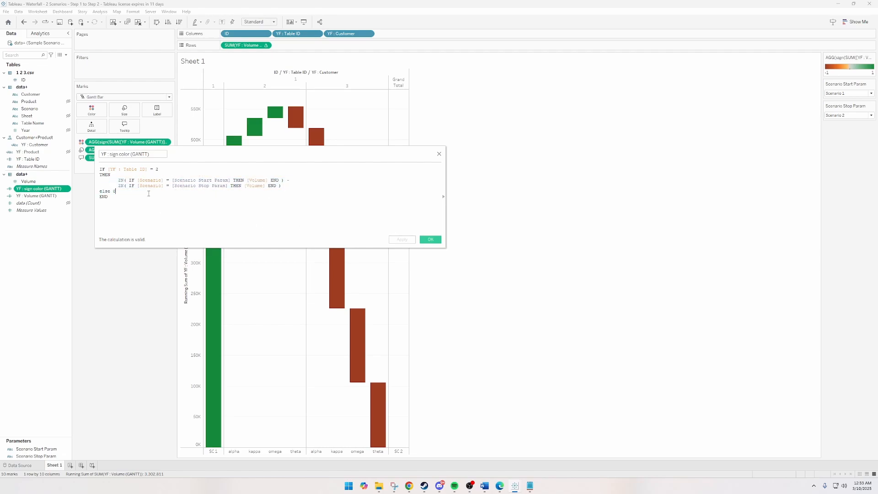
left_click(434, 241)
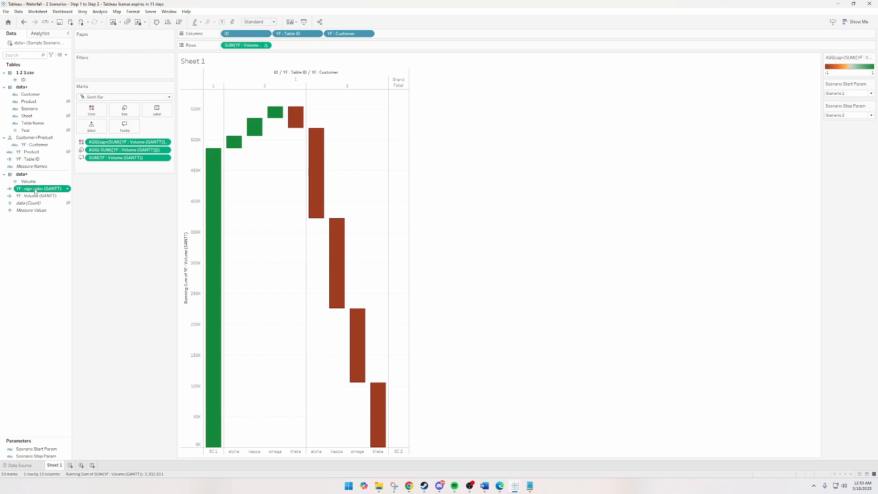
- Replace the sign formula on the Color mark with YF : sign color (GANTT) and check the recolored bars' details
left_click_drag(36, 191, 118, 141)
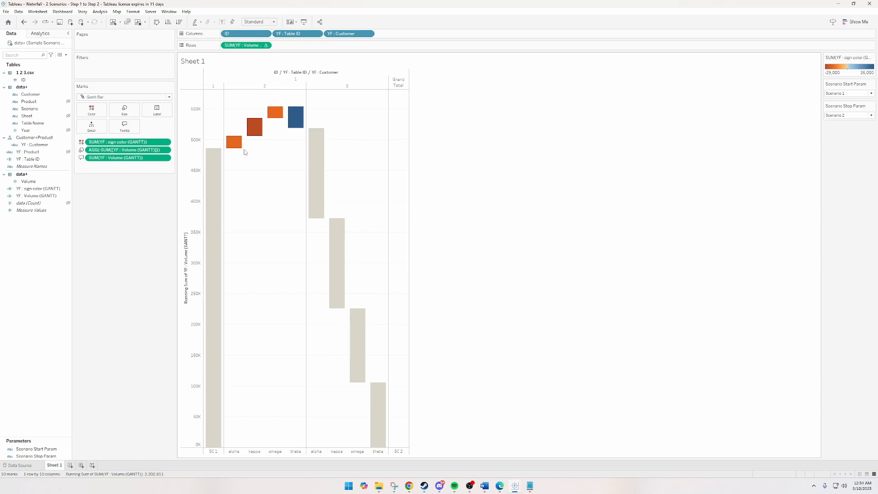
mouse_move(238, 148)
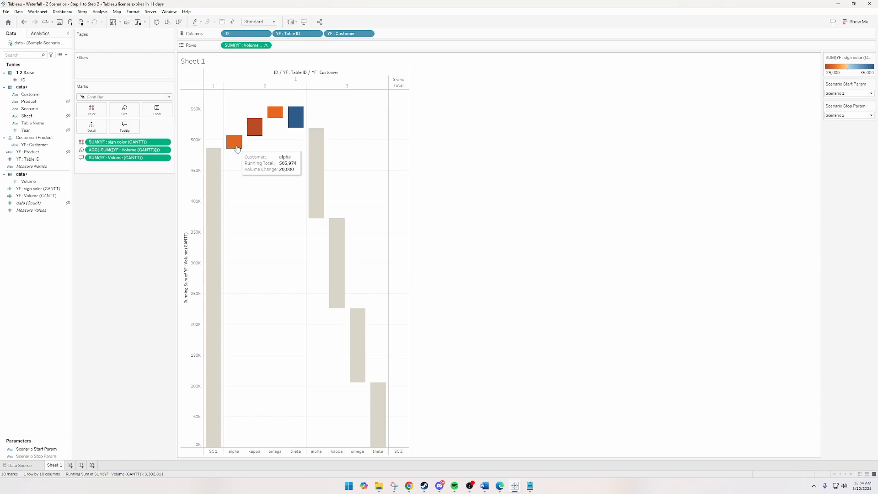
mouse_move(213, 168)
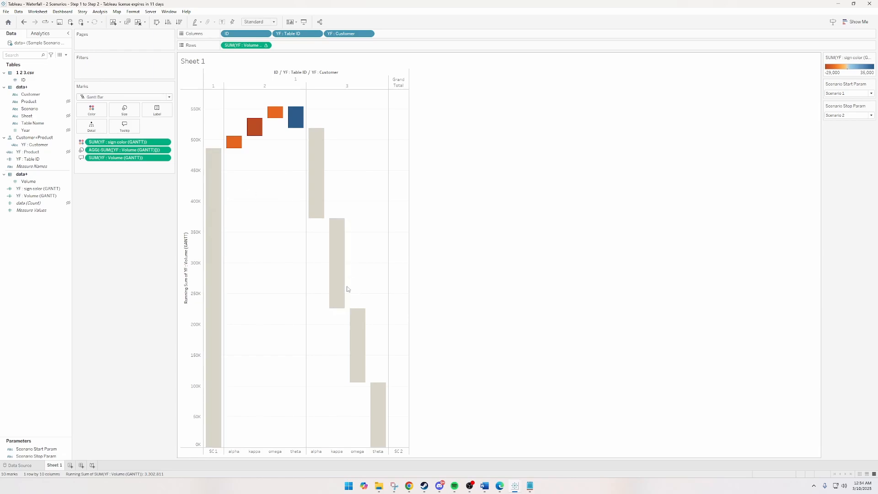
mouse_move(379, 416)
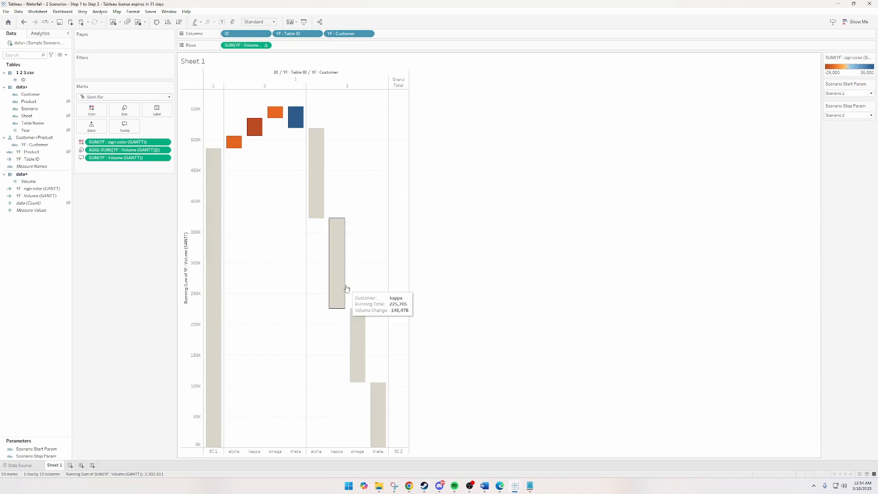
mouse_move(299, 119)
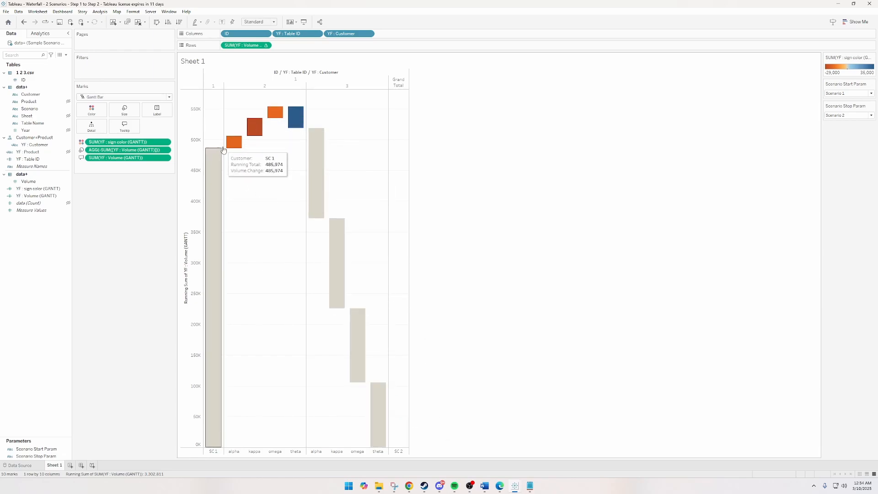
mouse_move(256, 133)
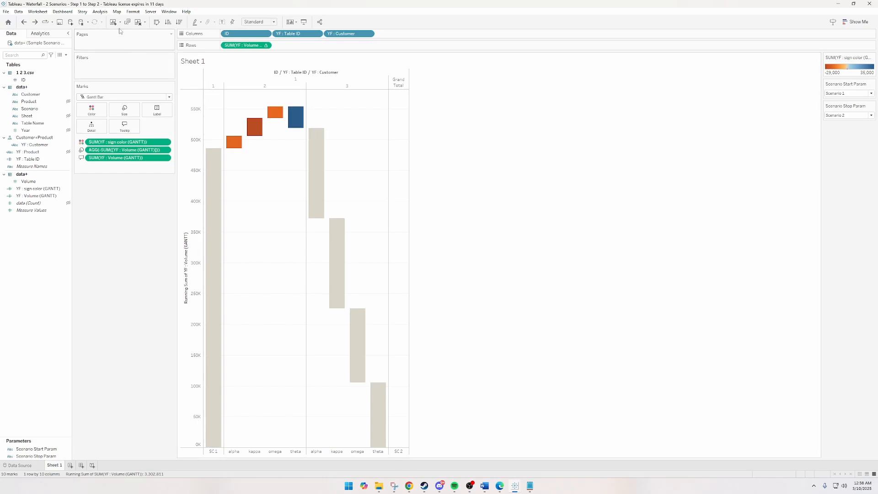
- Turn off the row grand totals in the waterfall chart
left_click(100, 12)
mouse_move(137, 81)
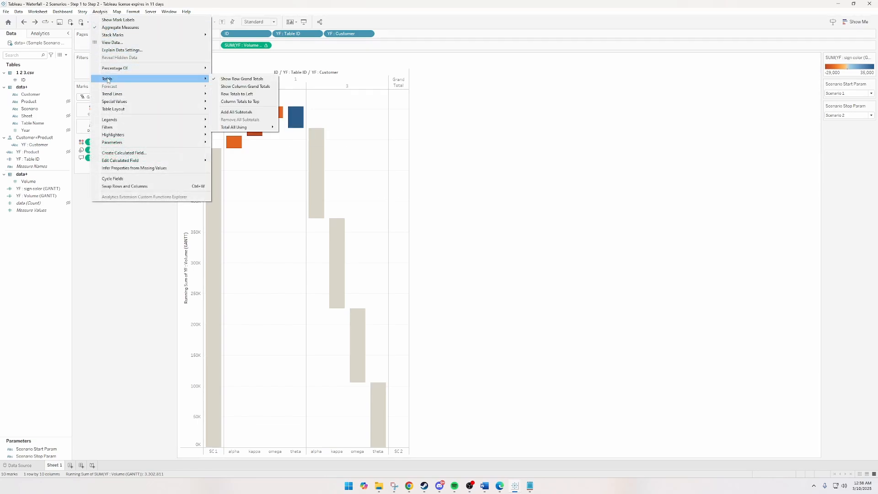
left_click(247, 82)
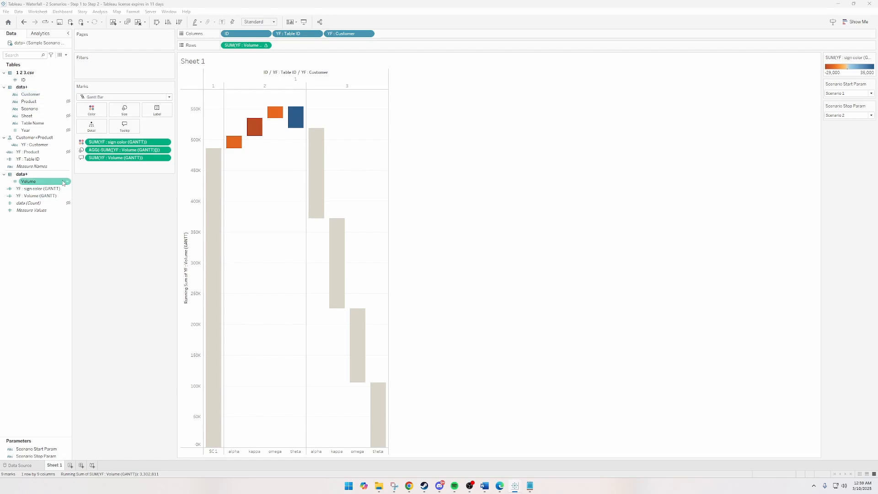
- Open the YF : Customer calculation and review its Table ID condition and Customer fallback against the chart's bars
left_click(67, 146)
left_click(92, 186)
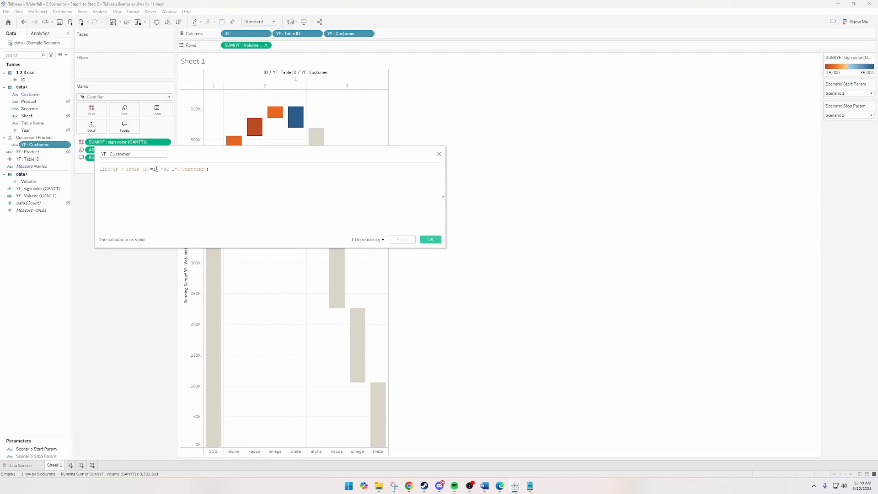
left_click_drag(155, 169, 112, 170)
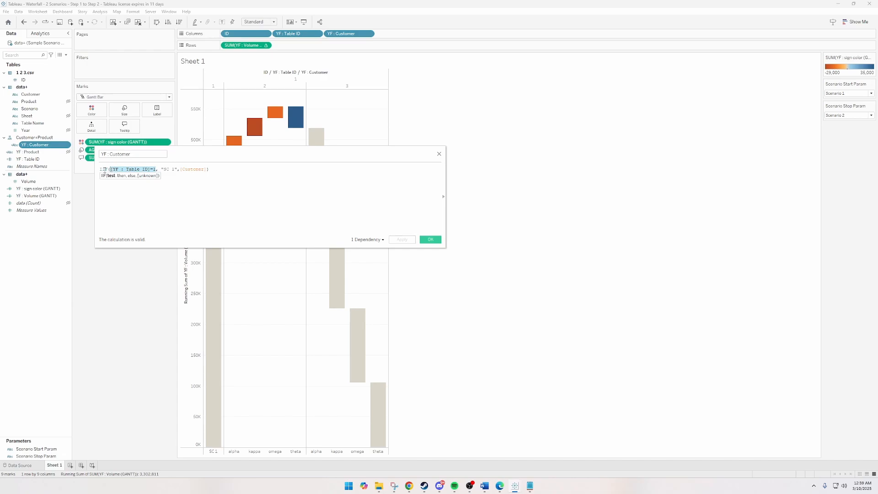
left_click(149, 194)
left_click_drag(179, 169, 207, 169)
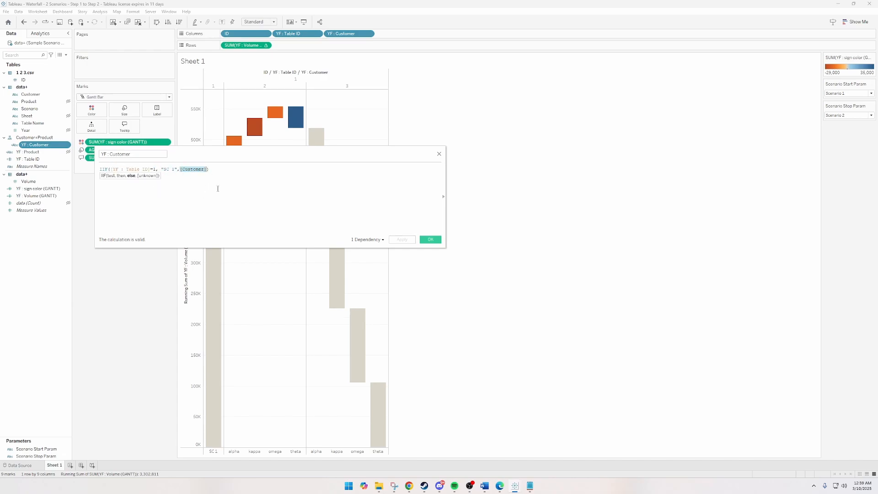
left_click(194, 184)
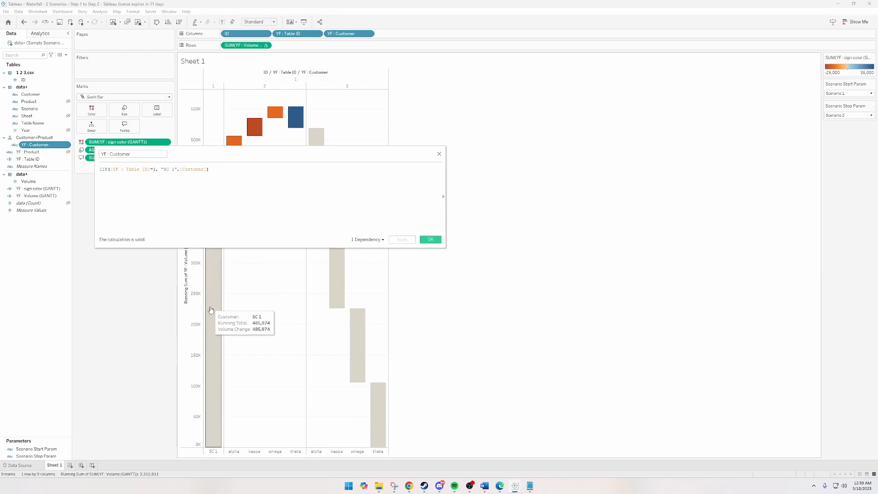
mouse_move(254, 124)
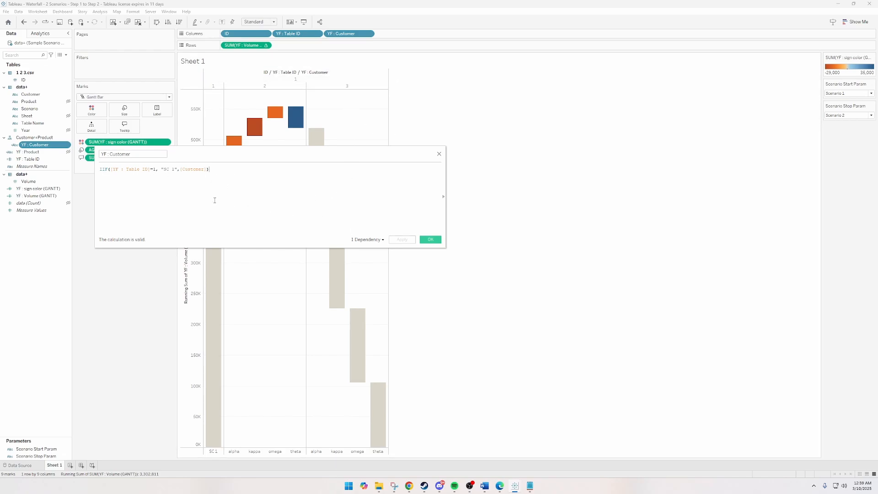
- Redefine YF : Customer to return Scenario Start Param for Table ID 1, Customer for 2 and Scenario Stop Param for 3, and save it
key("ctrl+a")
type("IF [YF : Table ID]=1 then [Scenario Start Param] elseif [YF : Table ID]=2 then [Customer] elseif [YF : Table ID]=3 then [Scenario Stop Param] END")
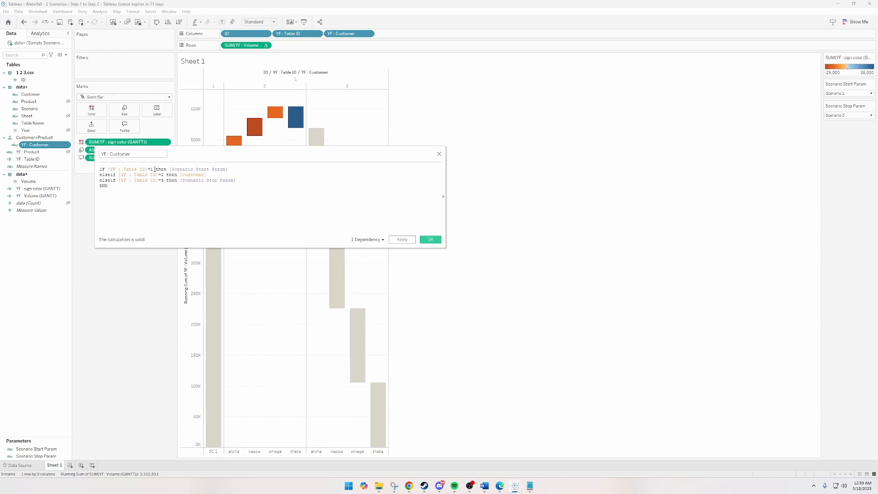
left_click_drag(153, 169, 119, 170)
left_click_drag(229, 169, 178, 172)
left_click_drag(211, 176, 99, 178)
left_click(209, 176)
left_click_drag(243, 182, 95, 182)
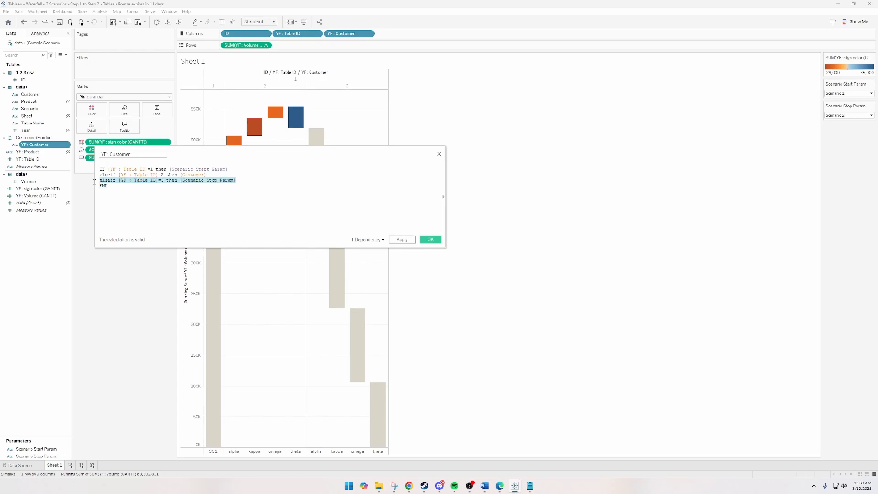
left_click(242, 180)
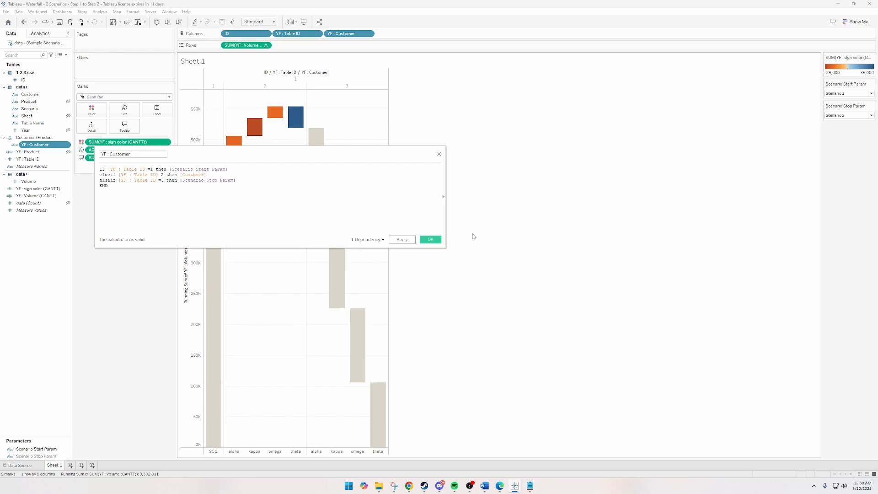
left_click(432, 240)
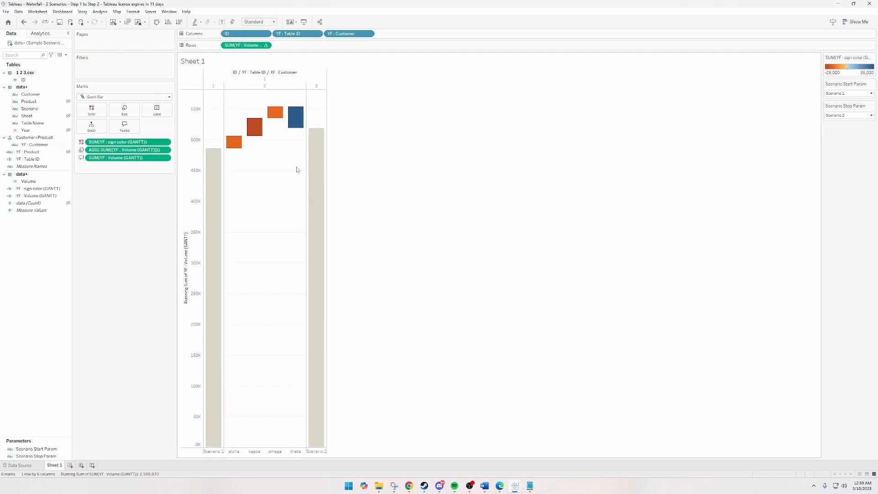
- Examine the running totals and volume changes of the start scenario, customer and stop scenario bars
mouse_move(216, 178)
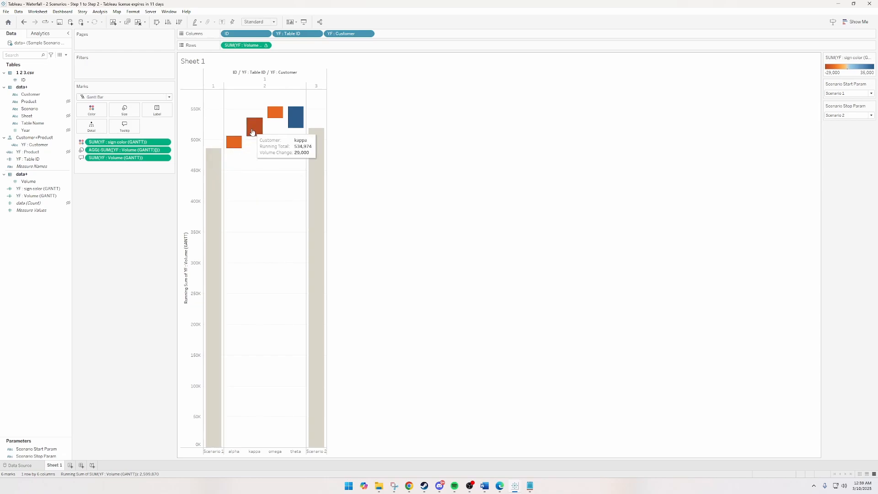
mouse_move(300, 124)
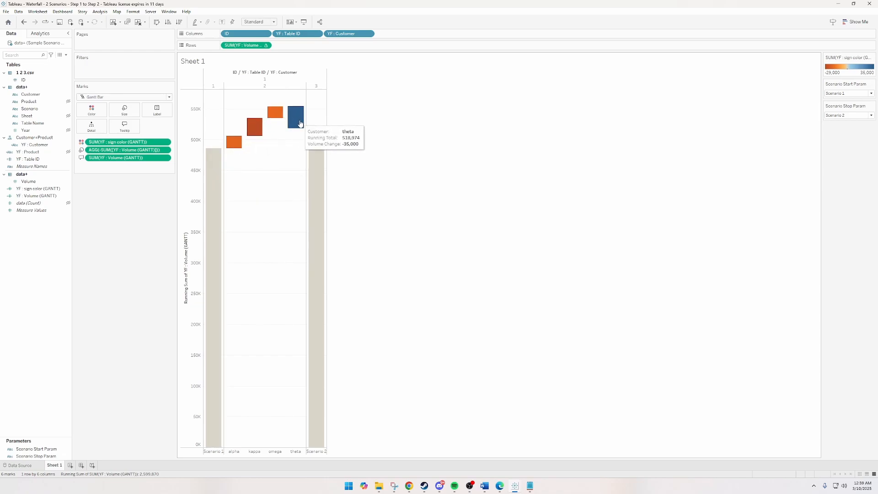
mouse_move(318, 149)
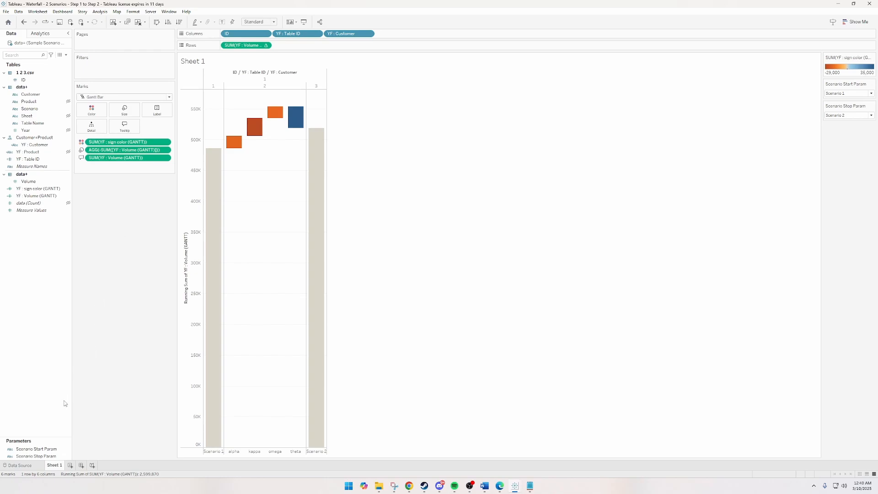
- Start a new parameter named "1st dimension param" with the String data type
left_click(66, 54)
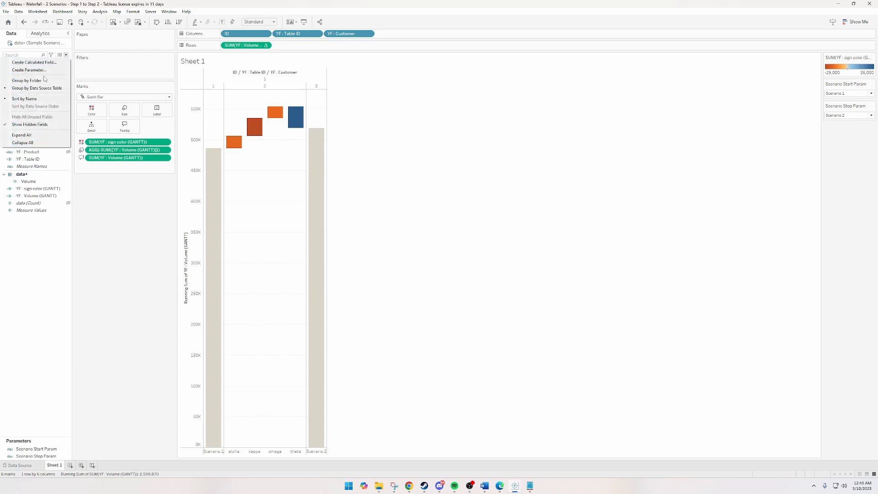
left_click(143, 215)
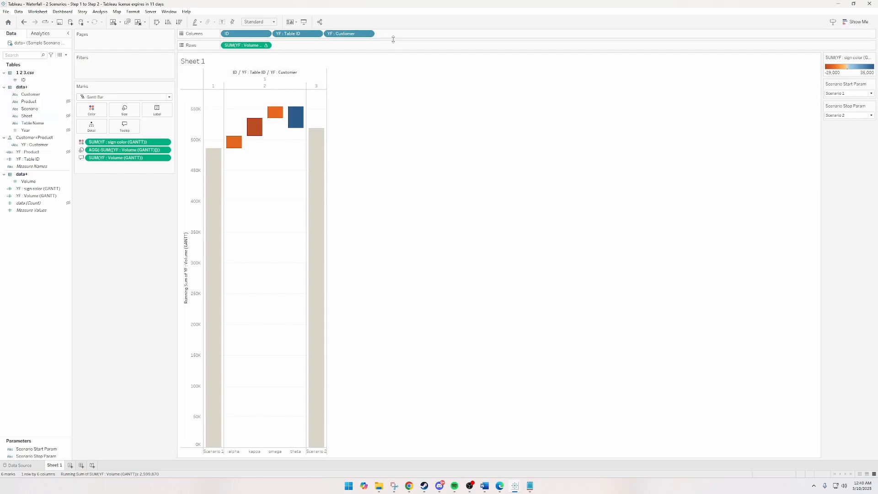
left_click(66, 55)
left_click(41, 70)
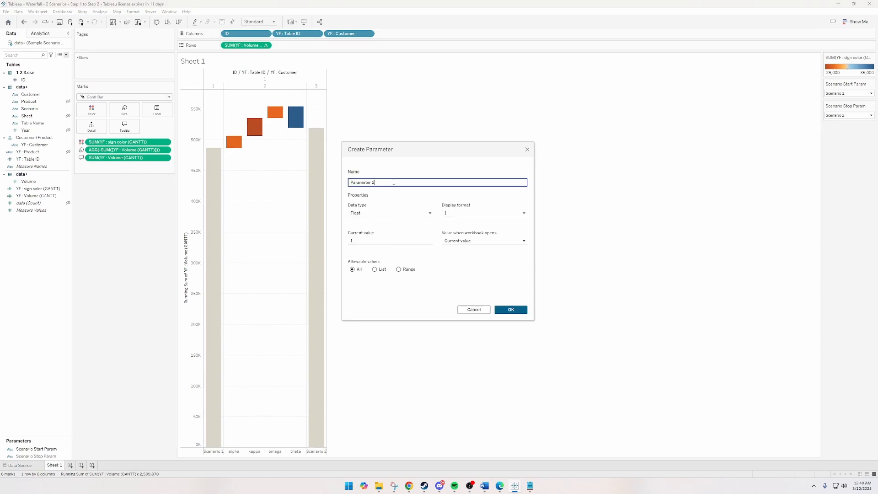
left_click_drag(396, 182, 296, 177)
type("1st")
type(" dimenion")
type("sion")
type(" param")
left_click(382, 213)
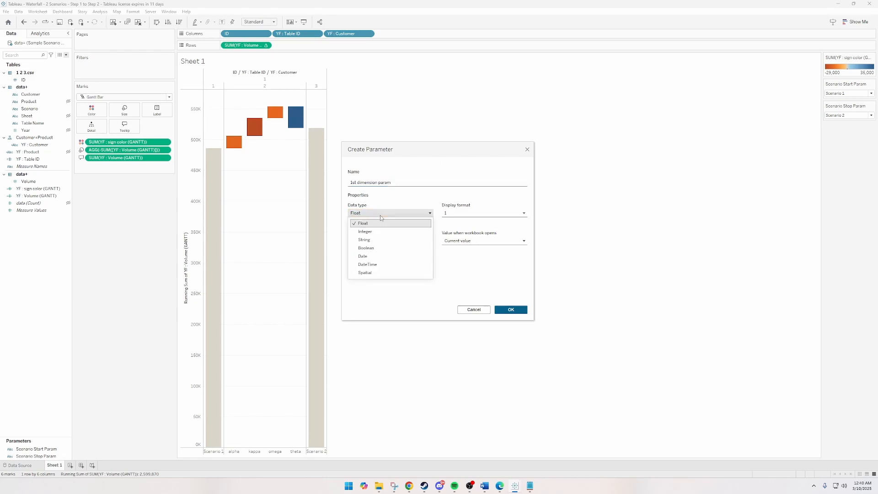
left_click(372, 240)
- Restrict the parameter to a list of the values Customer, Product and None, and save it
left_click(375, 269)
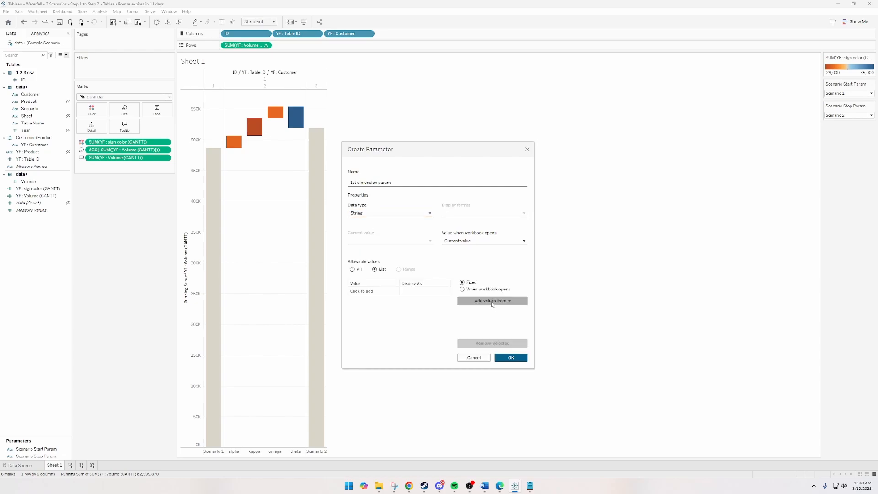
left_click(375, 292)
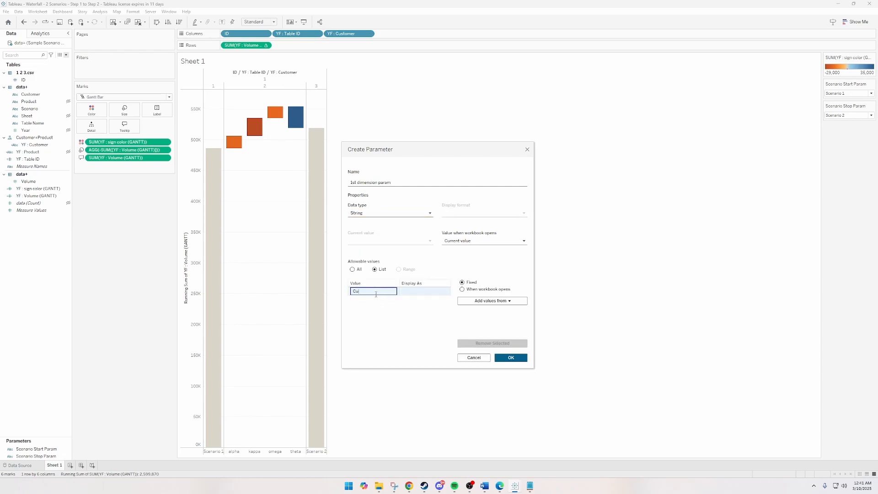
key("Return")
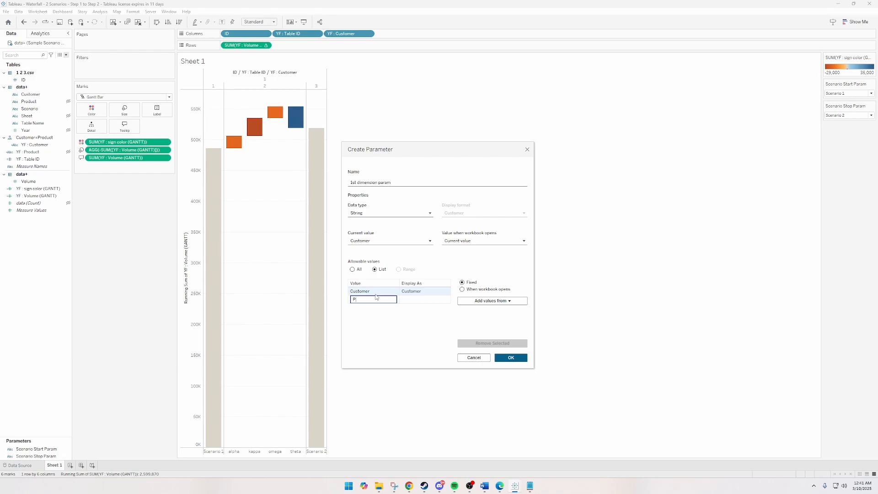
key("Return")
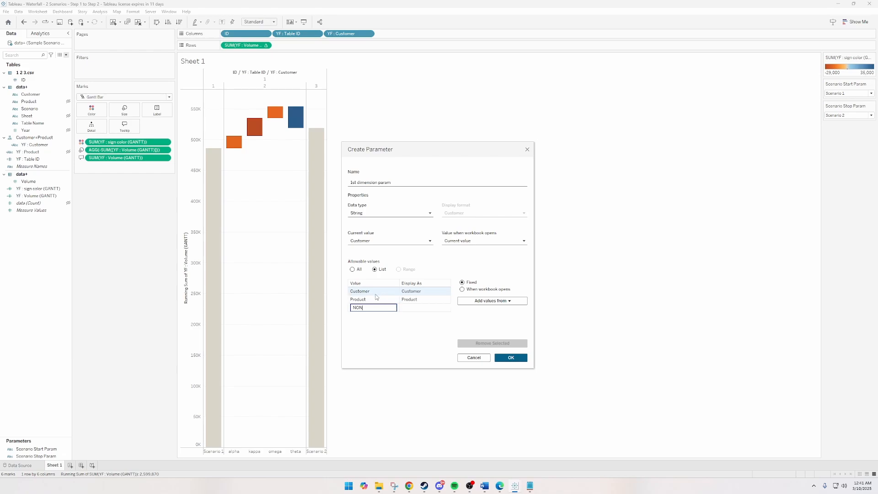
key("Return")
left_click(508, 357)
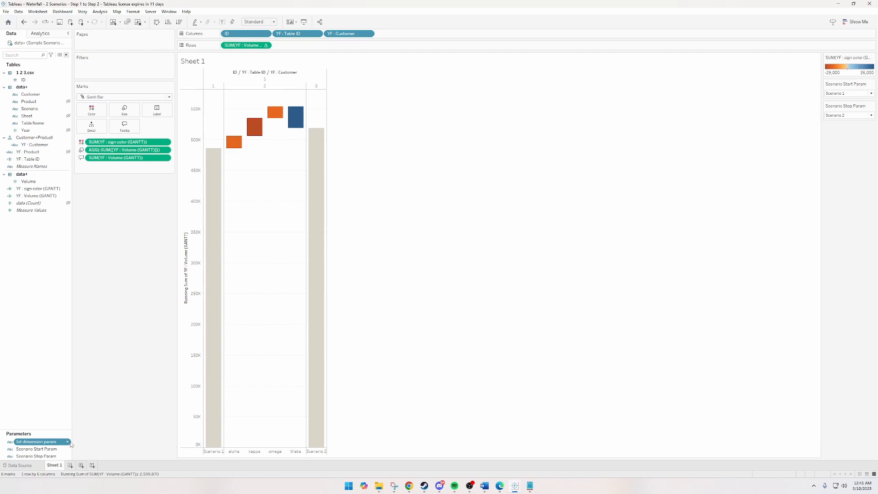
- Duplicate 1st dimension param and rename the copy "2nd dimension param"
left_click(68, 442)
left_click(91, 355)
right_click(54, 442)
left_click(69, 346)
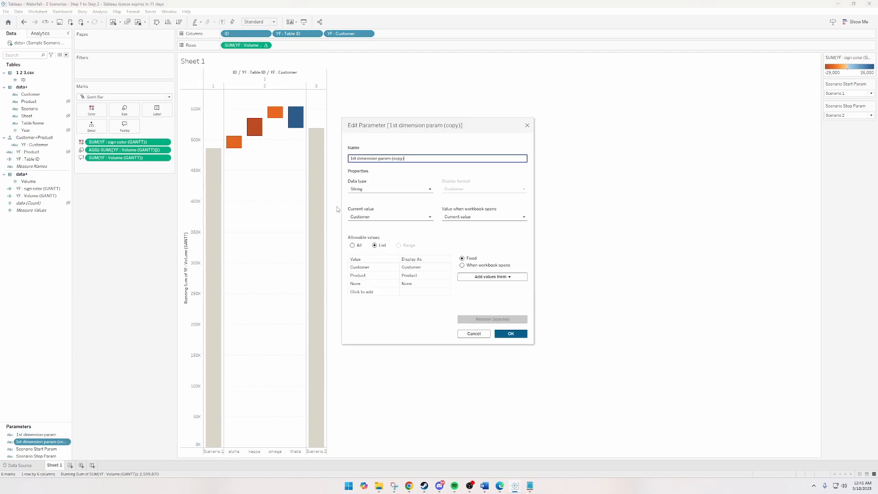
left_click_drag(408, 158, 314, 158)
key("BackSpace")
type("2nd")
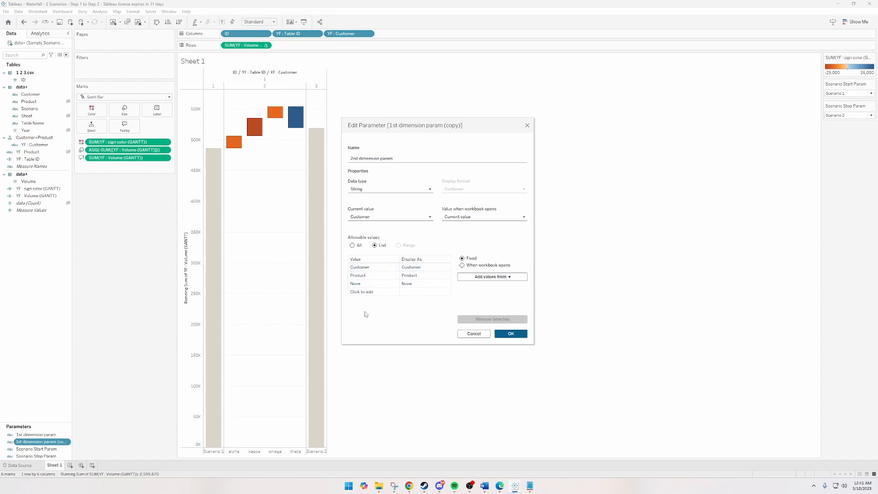
left_click(511, 334)
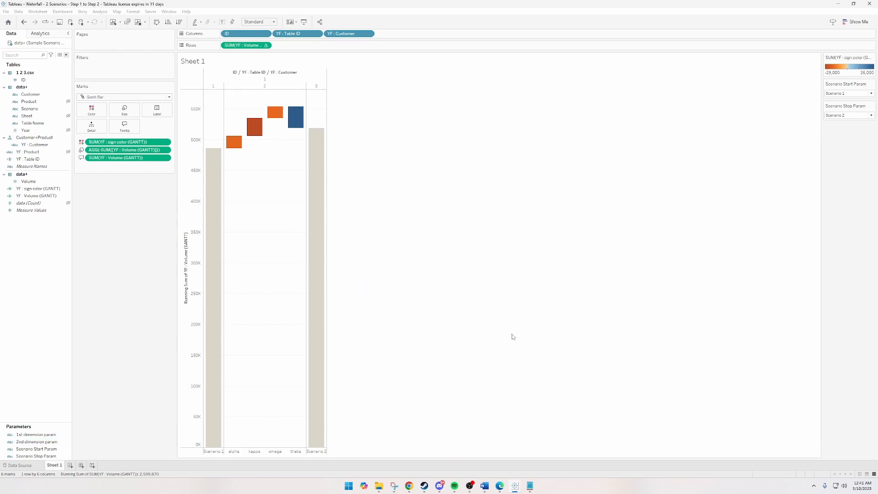
- Show the controls for both dimension parameters on the sheet and set 2nd dimension param to None
left_click(46, 435)
right_click(67, 435)
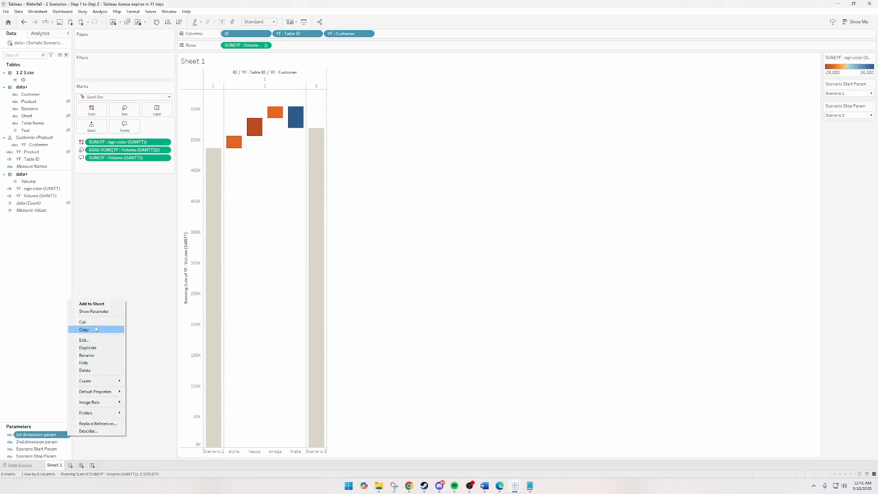
left_click(92, 313)
left_click(44, 442)
right_click(68, 442)
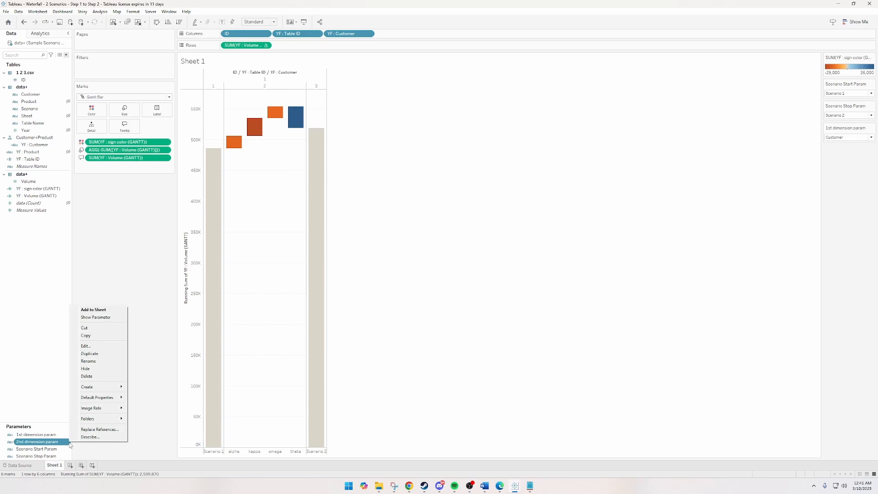
left_click(104, 320)
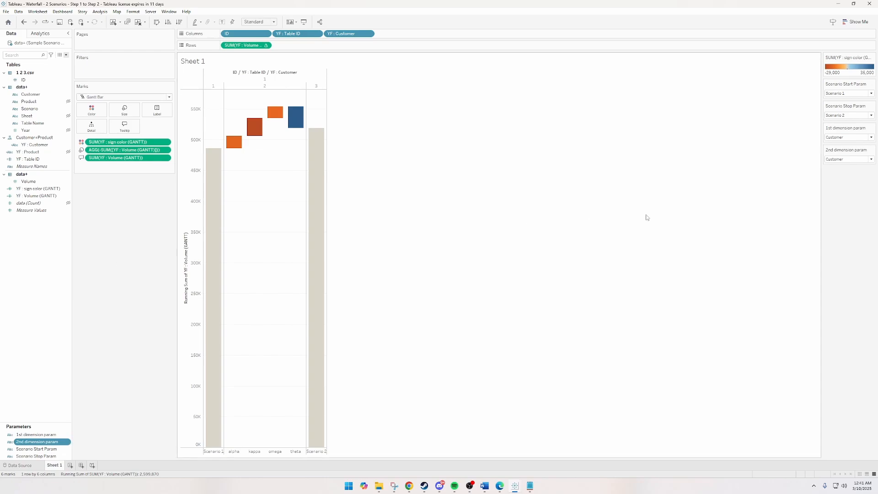
left_click(847, 159)
left_click(841, 167)
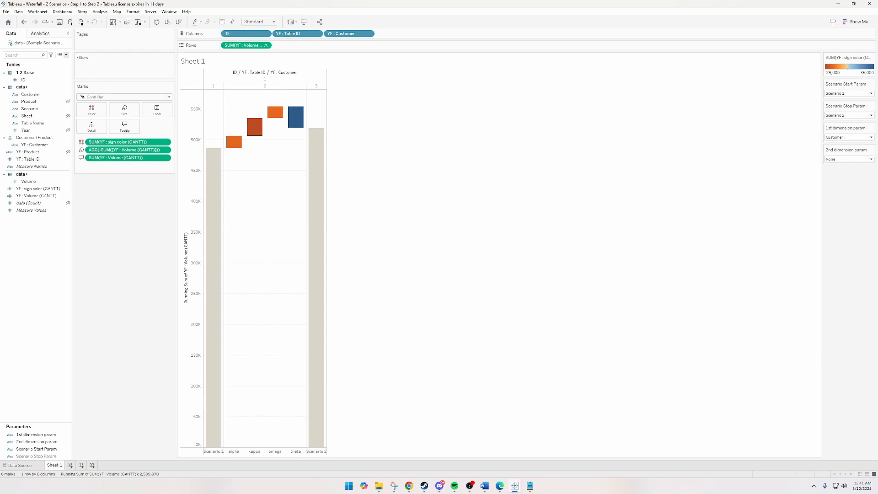
- Create the calculated field "1st dimension" returning [YF : Customer] when 1st dimension param is "Customer" and [YF : Product] when it is "Product"
left_click(66, 55)
left_click(32, 62)
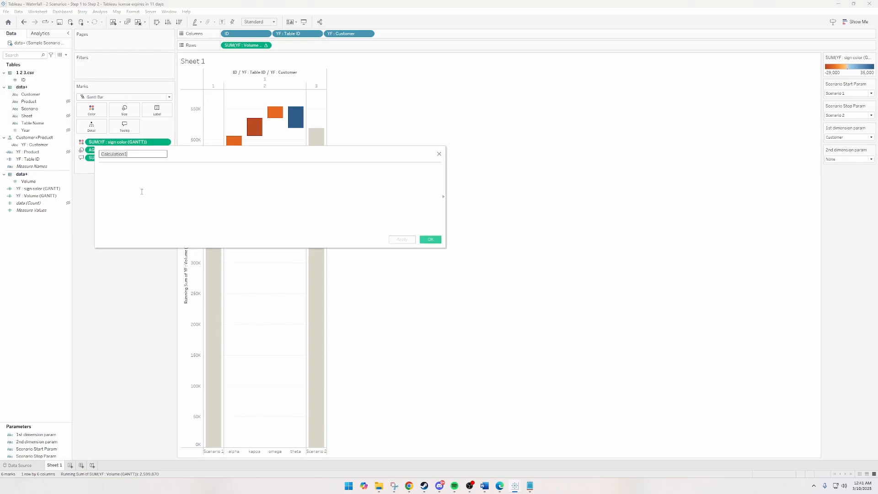
left_click(147, 171)
type("if [1st dimension param]=\"Customer\" then [YF : Customer] elseif [1st dimension param]=\"Product\" then [YF : Product] END")
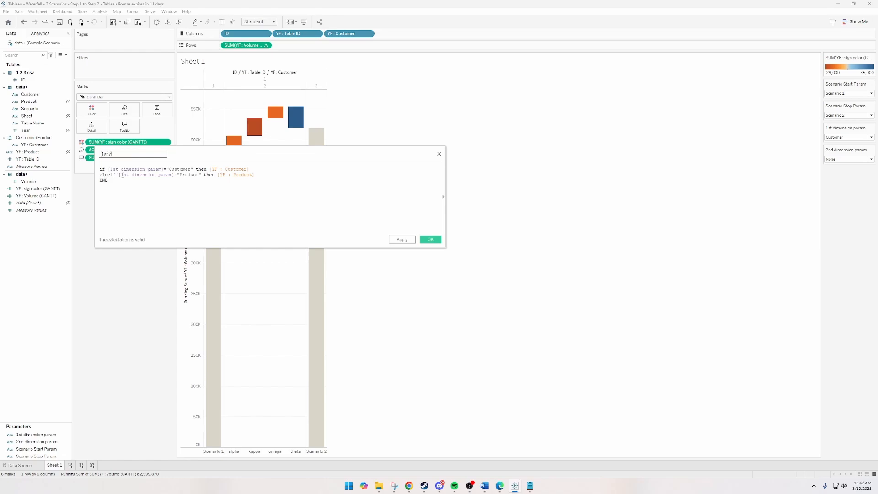
left_click(147, 194)
- Review the Customer and Product branches of the 1st dimension formula and the fields they return
left_click_drag(249, 171, 206, 169)
left_click(202, 171)
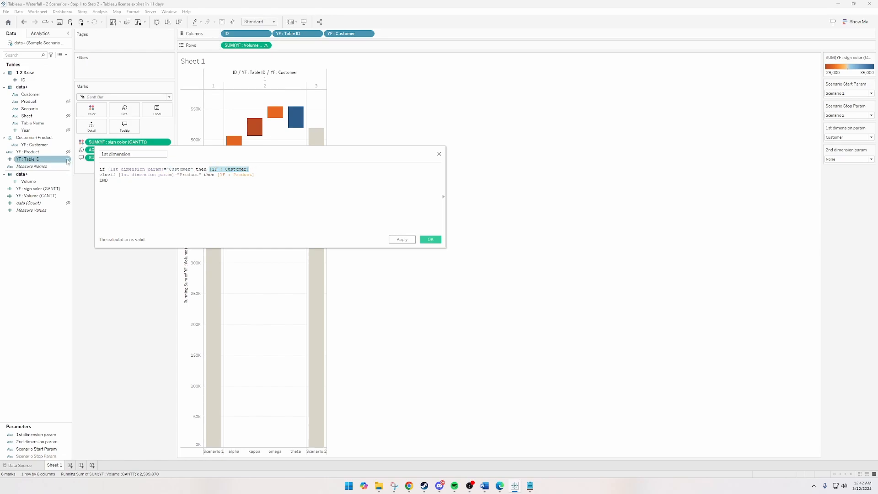
left_click(162, 187)
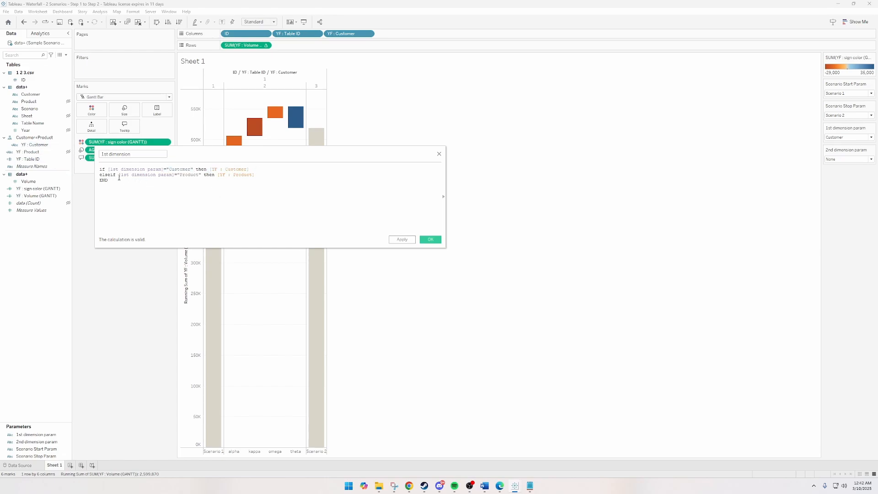
left_click_drag(203, 175, 120, 175)
left_click_drag(254, 175, 217, 175)
left_click(257, 177)
- Try out an extra elseif branch for "Region" in the 1st dimension formula and remove it again
left_click_drag(259, 176, 102, 177)
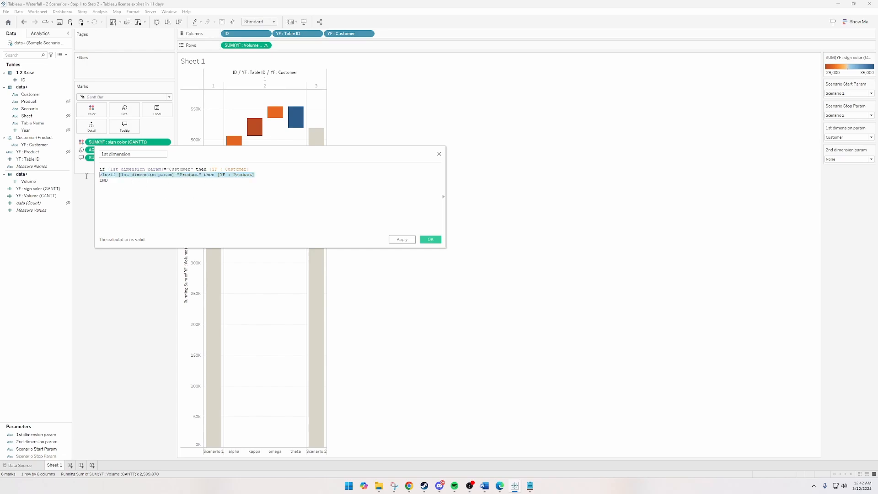
key("ctrl+c")
left_click(266, 175)
key("Return")
key("ctrl+v")
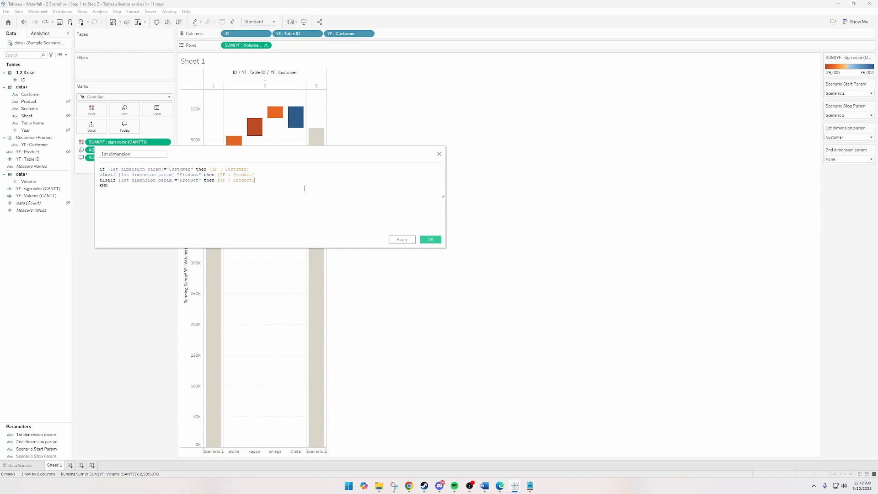
left_click_drag(198, 180, 185, 182)
type("Region")
left_click_drag(251, 181, 98, 183)
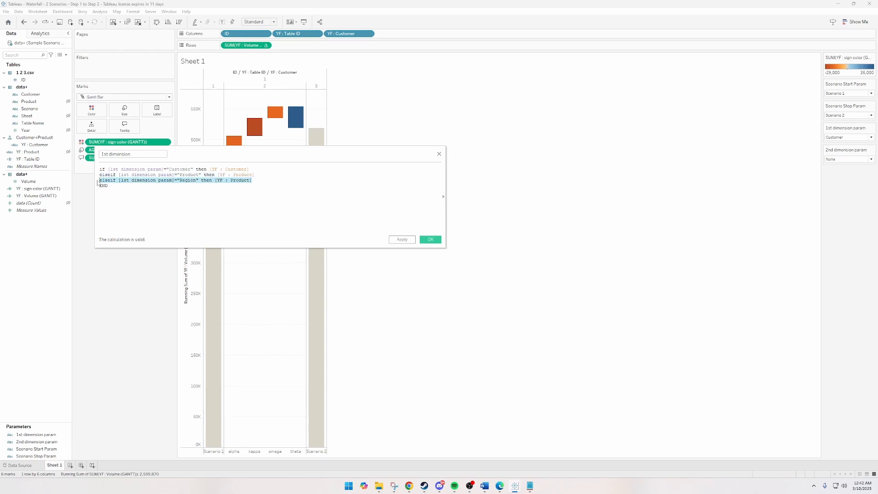
key("BackSpace")
key("BackSpace")
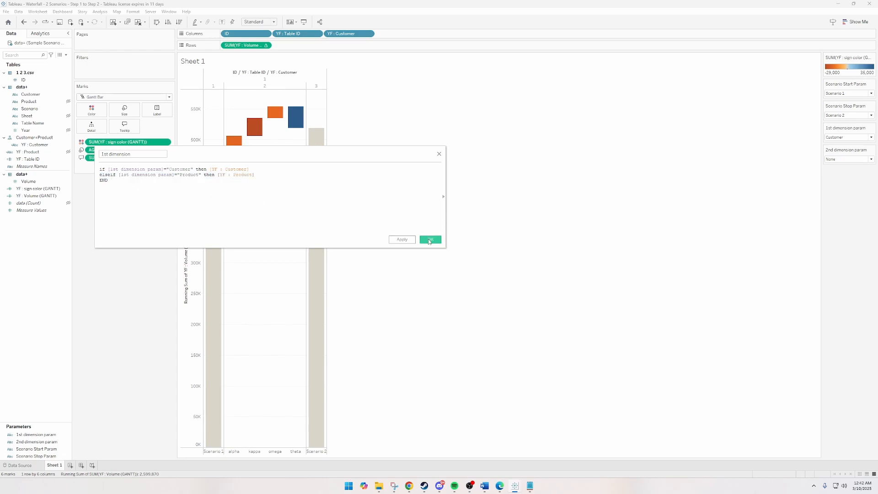
- Save the 1st dimension calculation and replace YF : Customer on Columns with 1st dimension
left_click(429, 240)
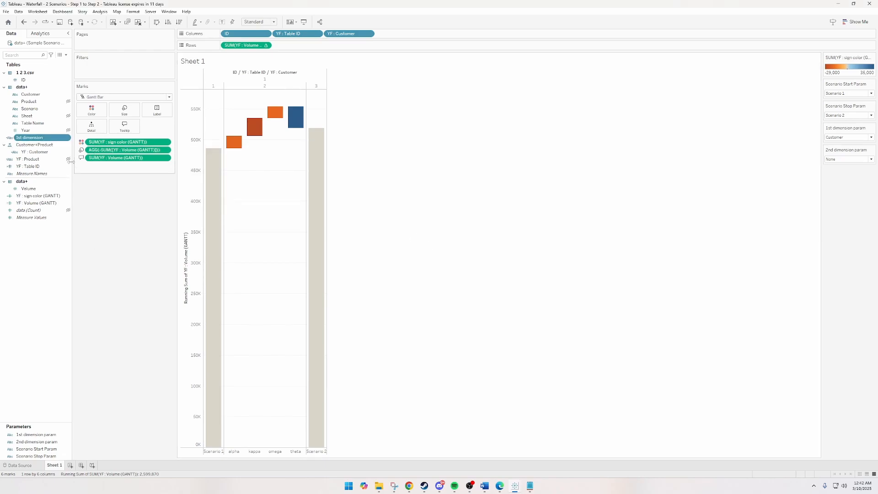
left_click_drag(357, 39, 120, 224)
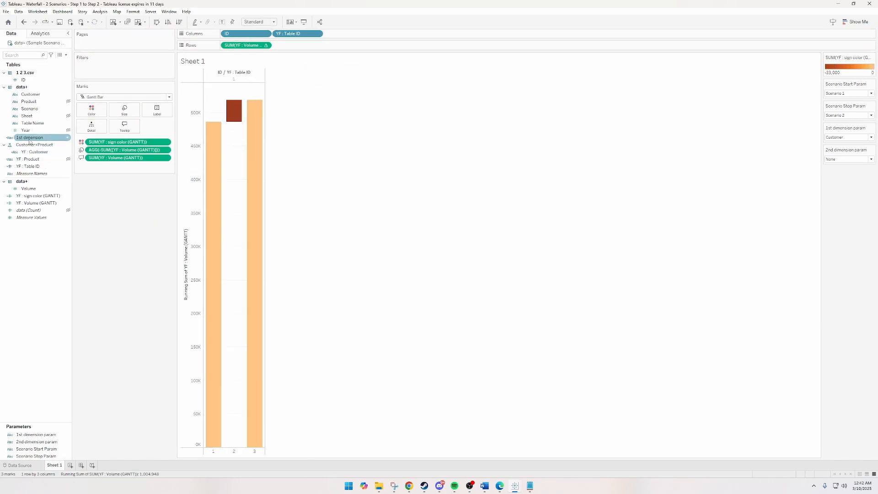
left_click_drag(28, 137, 355, 39)
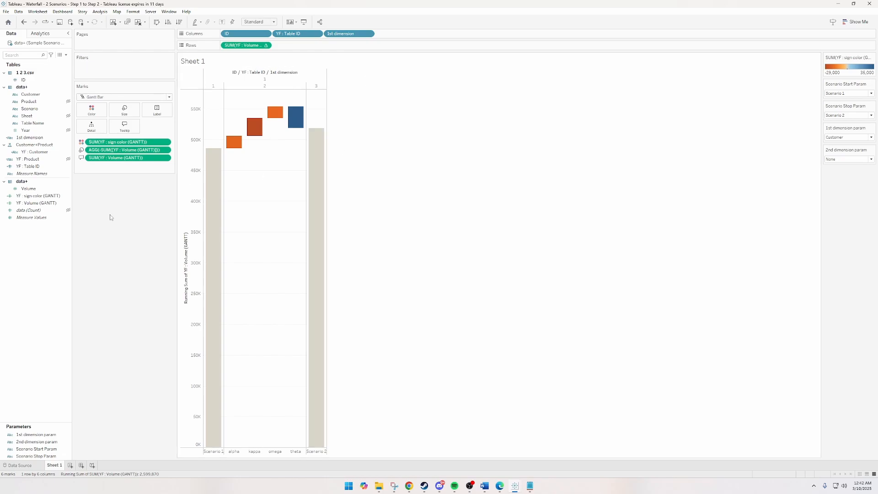
- Duplicate the 1st dimension calculated field, open the copy for editing and rename it "2nd dimension (copy)"
right_click(69, 138)
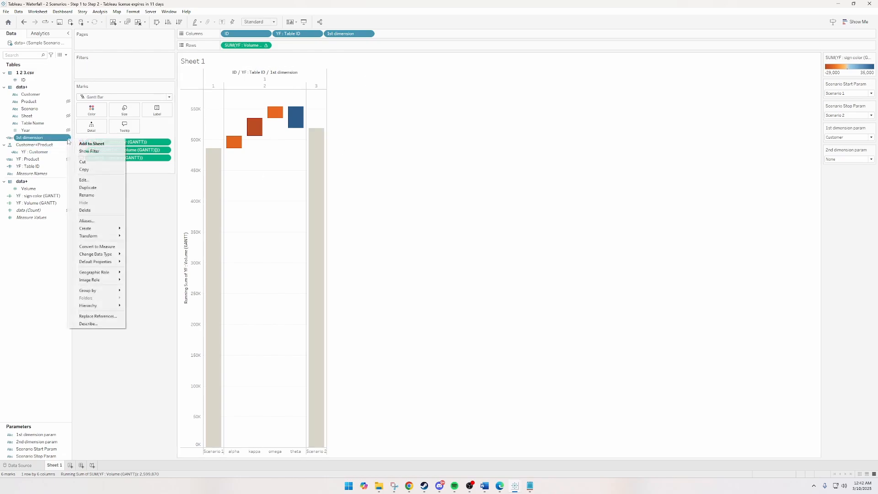
left_click(87, 188)
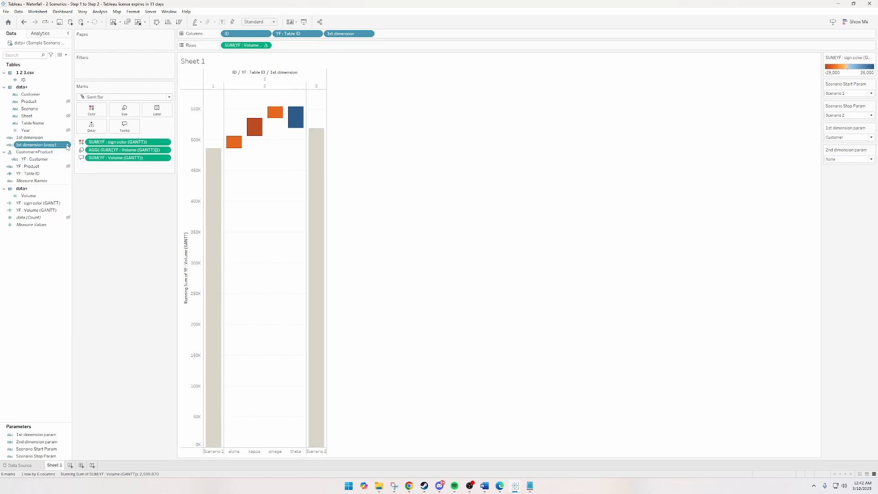
right_click(68, 145)
left_click(82, 185)
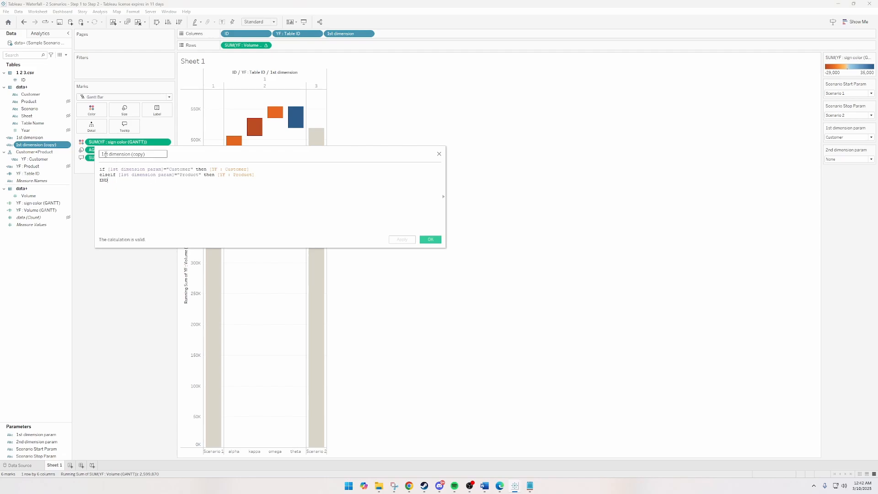
key("Delete")
key("Delete")
key("Delete")
type("2nd")
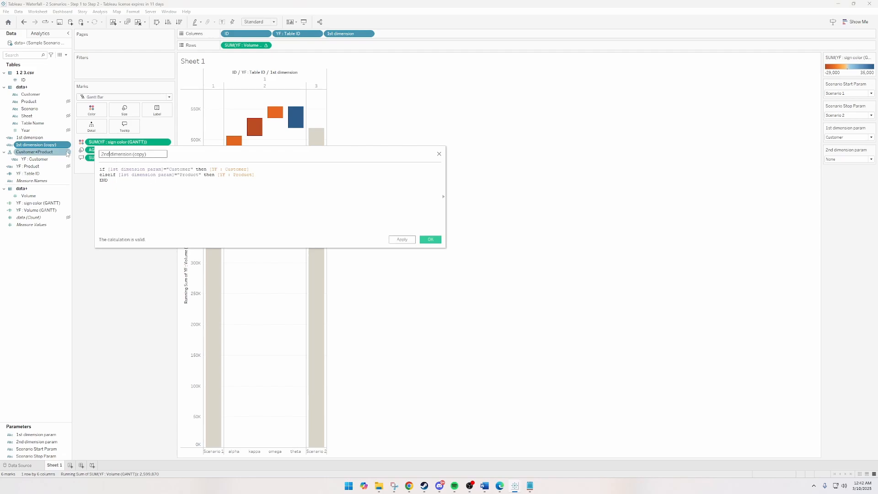
- Replace 1st dimension param with 2nd dimension param in both conditions of the copied formula and save the calculation
double_click(116, 170)
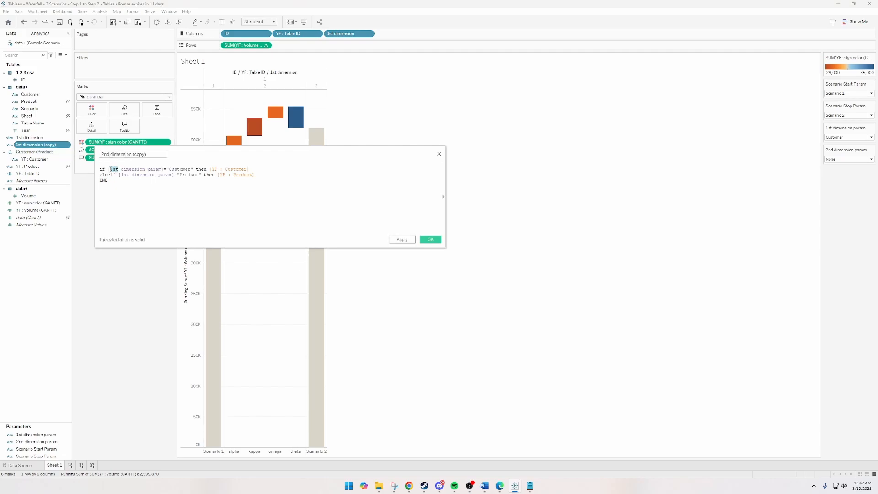
type("2nd")
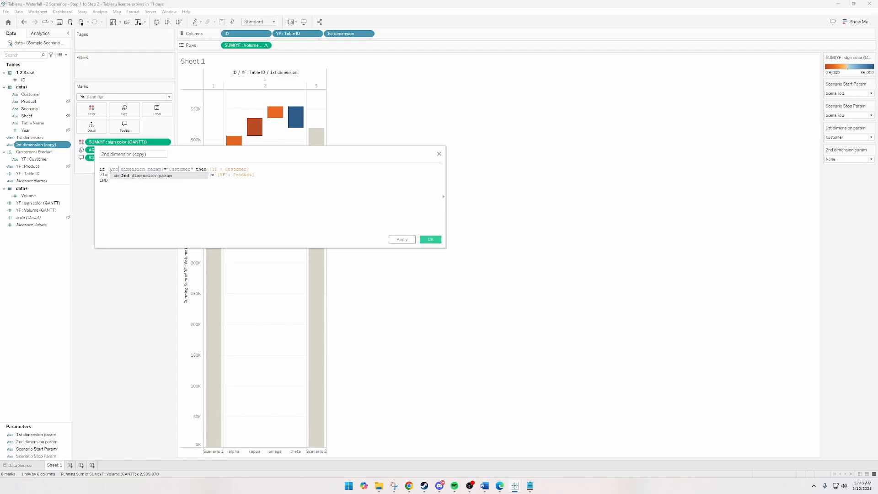
left_click(140, 176)
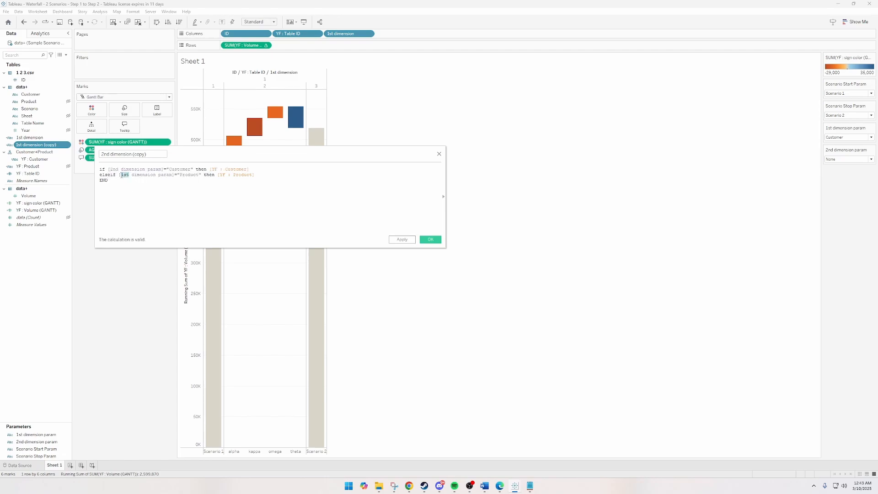
type("2nd")
left_click(148, 181)
left_click(430, 239)
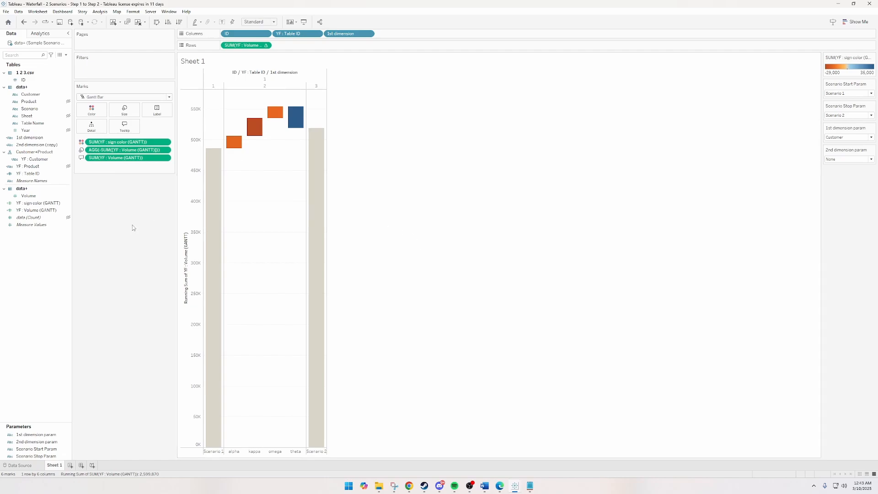
- Check the waterfall with 1st dimension param set to Product and to None, and return it to Customer
left_click(845, 137)
left_click(844, 149)
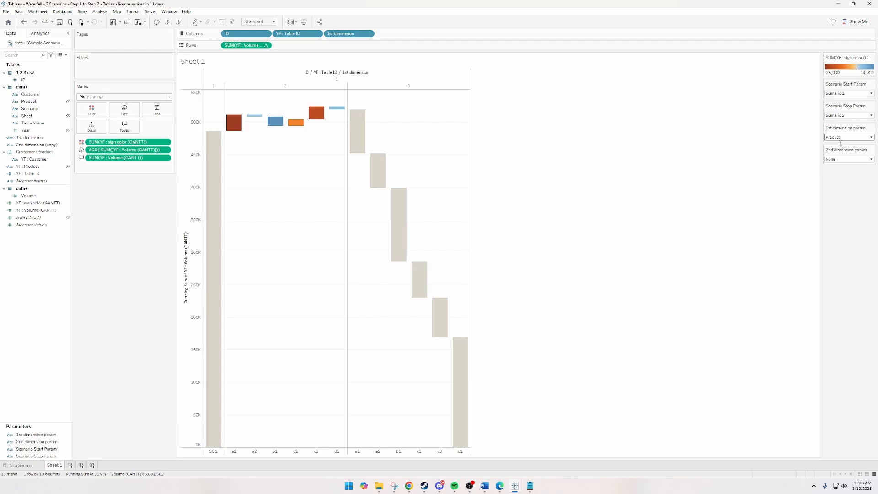
left_click(841, 137)
left_click(839, 155)
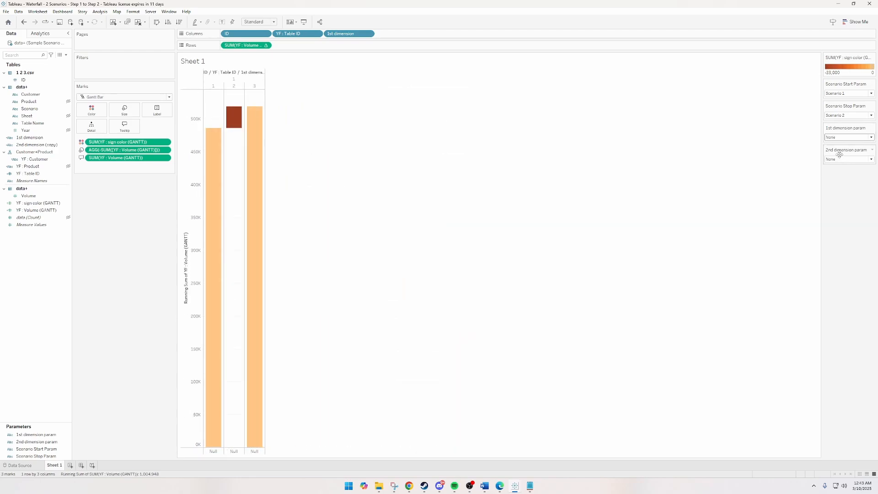
left_click(838, 137)
left_click(837, 144)
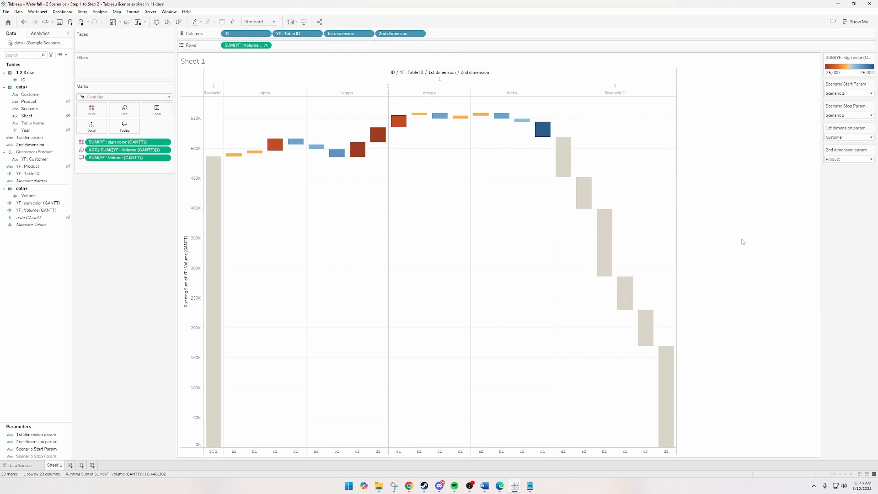
- Set 2nd dimension param and 1st dimension param to None and inspect the middle bar's running total and volume change
left_click(844, 159)
left_click(841, 178)
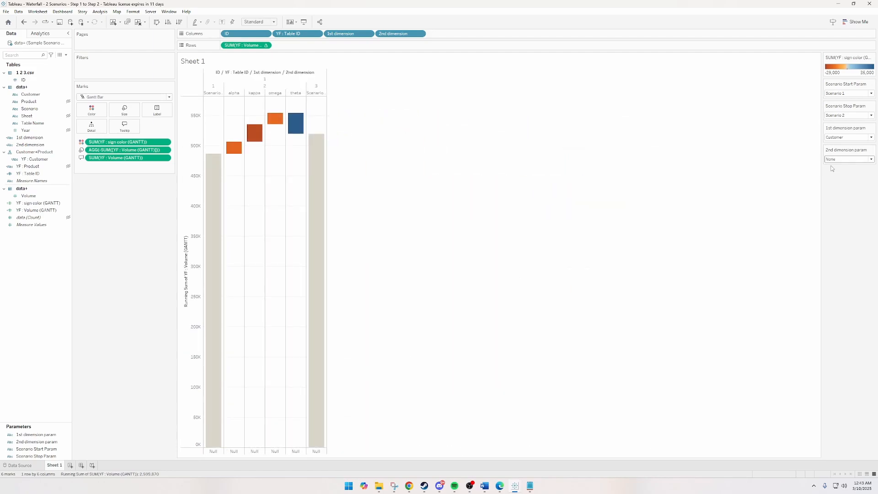
left_click(839, 138)
left_click(840, 156)
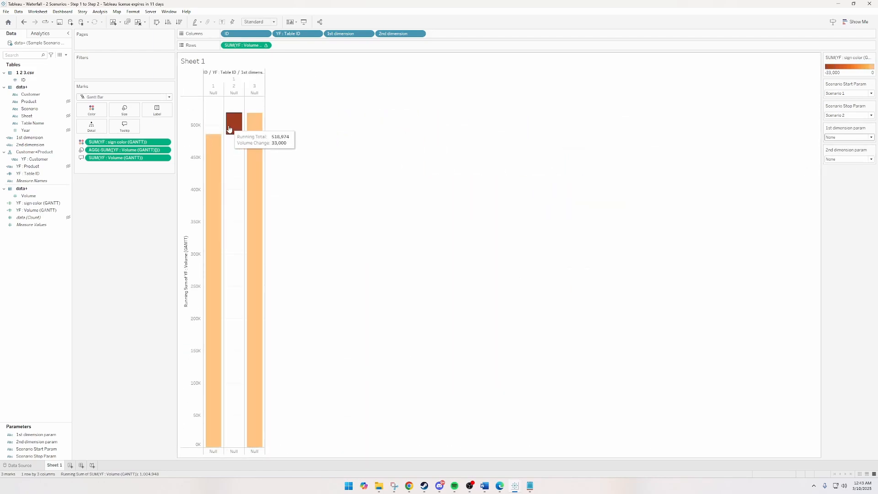
mouse_move(258, 147)
mouse_move(235, 130)
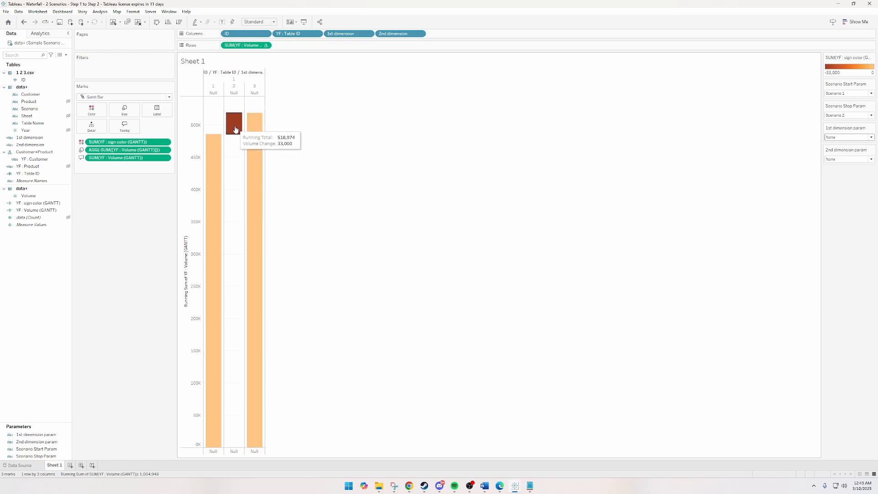
- Compare the change bars with 1st dimension param set to Customer and to Product, and return it to Customer
left_click(848, 137)
left_click(842, 145)
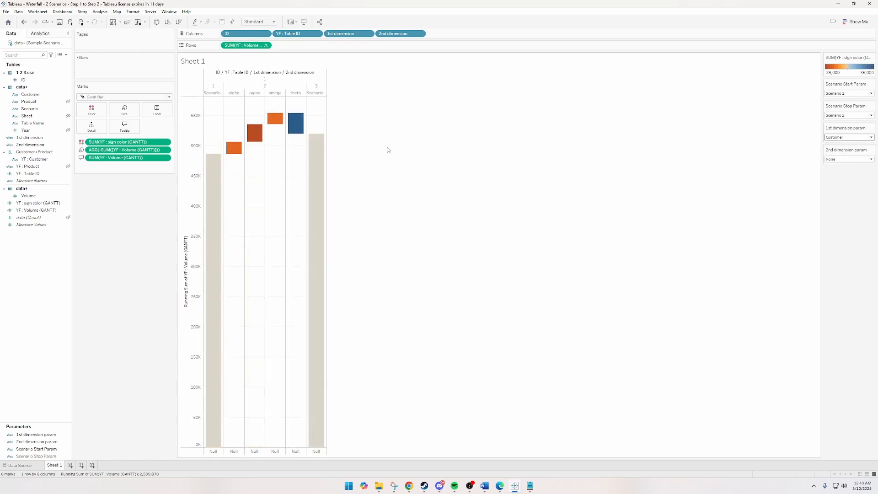
mouse_move(293, 129)
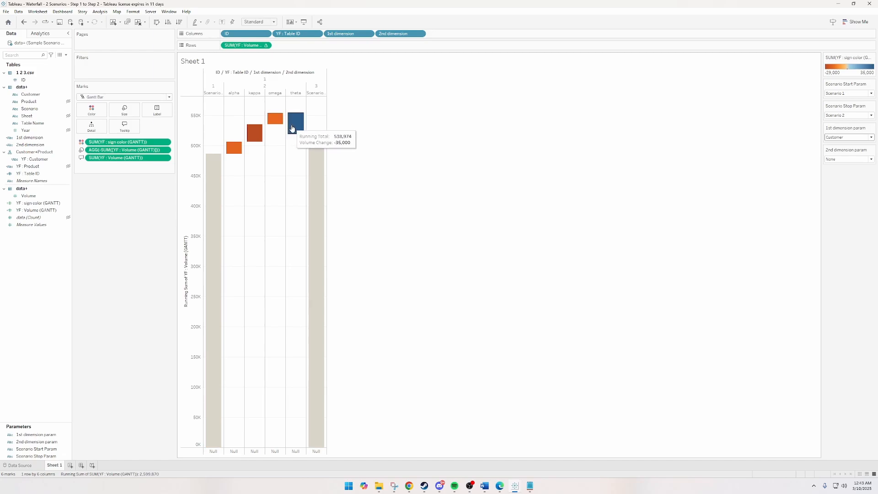
left_click(849, 137)
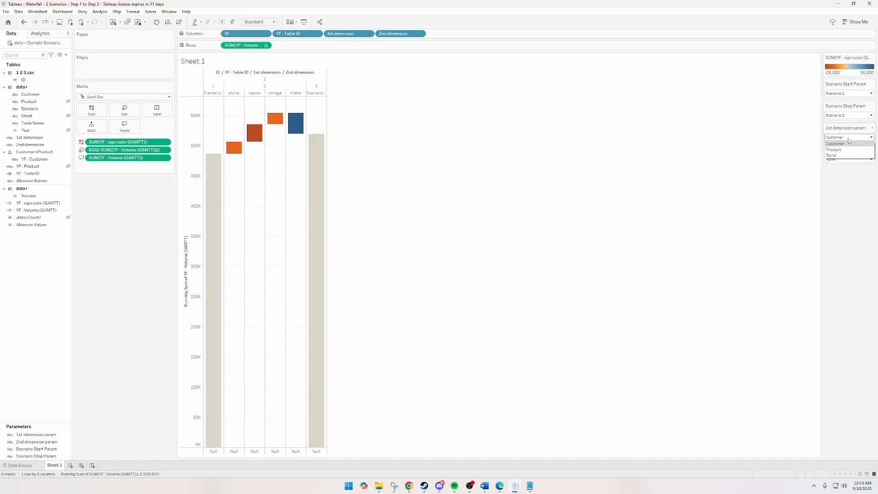
left_click(839, 150)
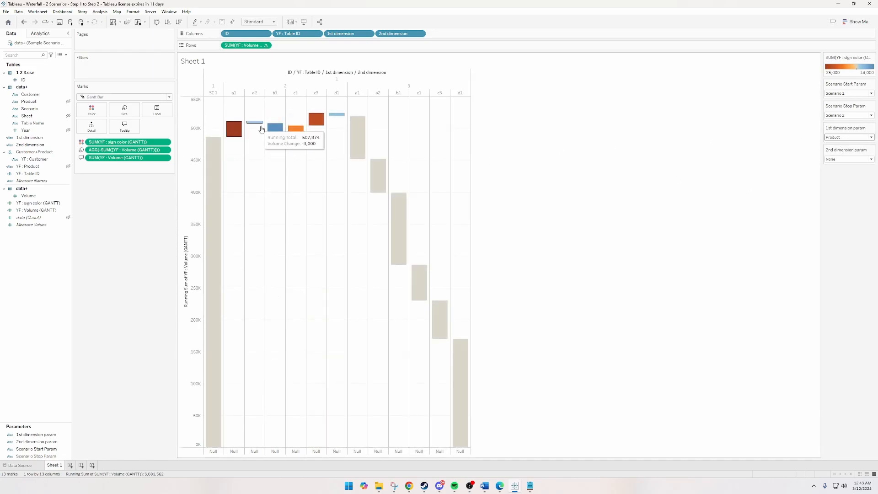
mouse_move(356, 130)
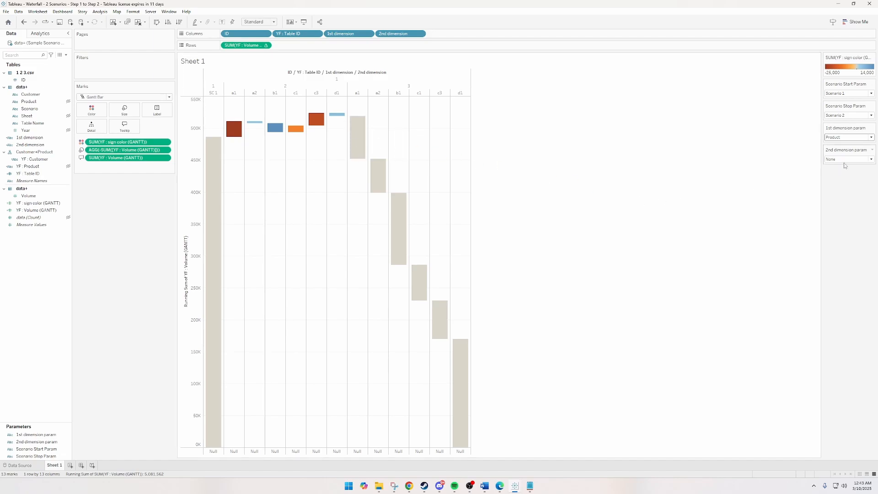
left_click(846, 138)
left_click(840, 143)
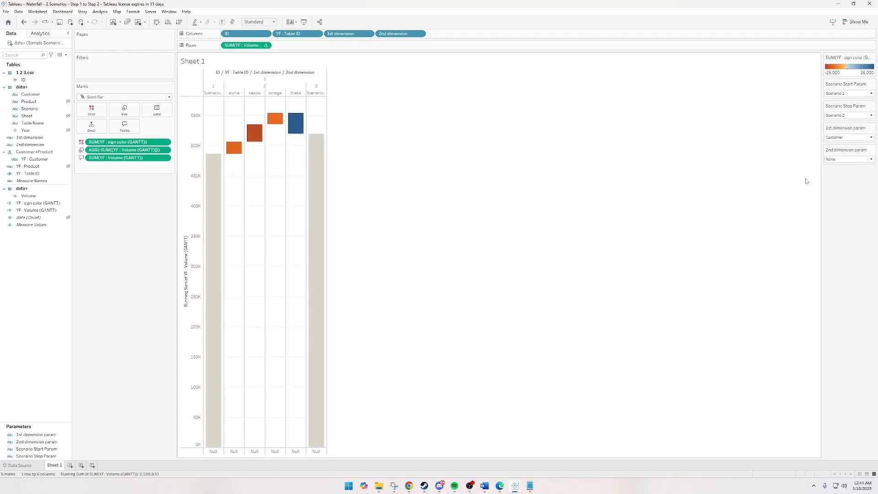
- Check the customer breakdown with 2nd dimension param on Product, reset that to None and set 1st dimension param to Product
left_click(847, 159)
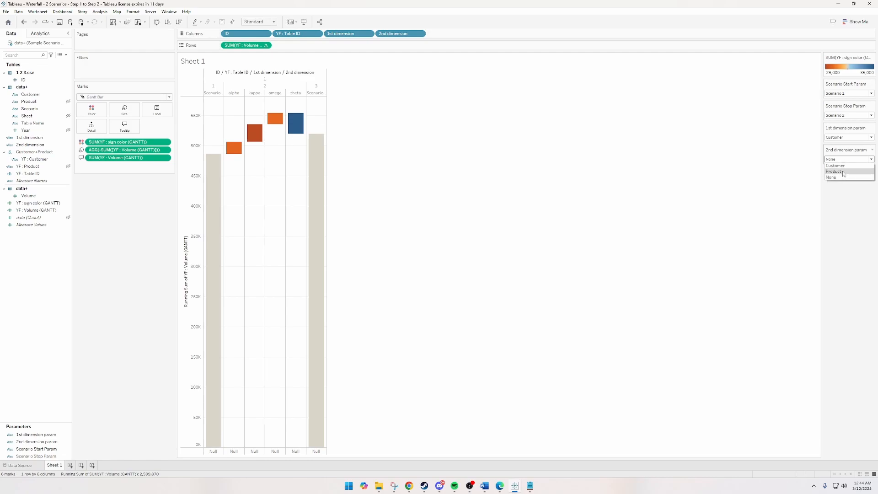
left_click(840, 179)
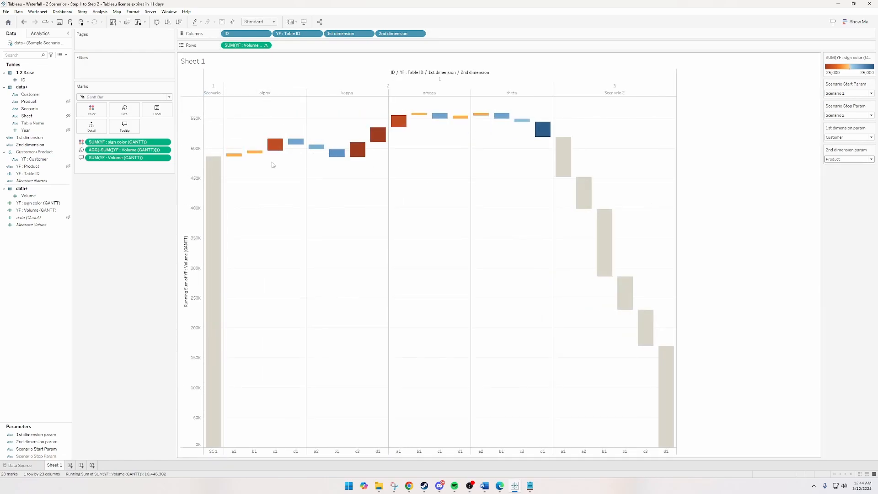
left_click(846, 159)
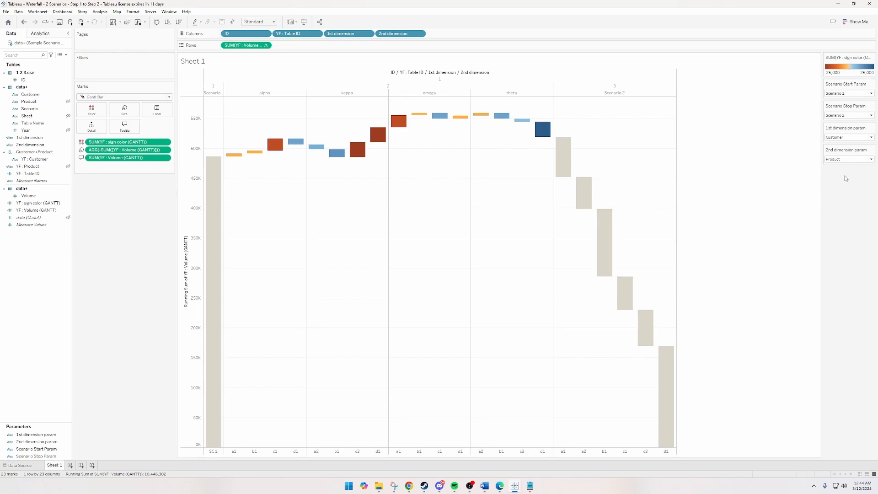
left_click(847, 159)
left_click(838, 178)
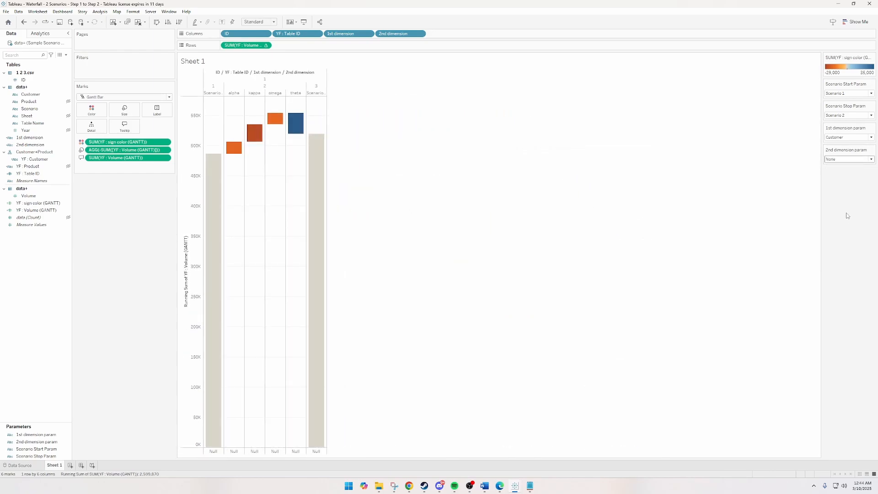
left_click(843, 137)
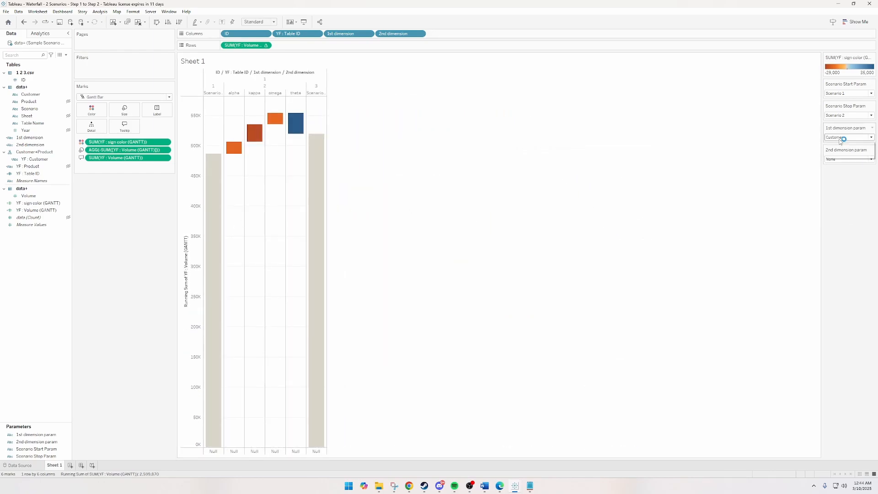
left_click(842, 150)
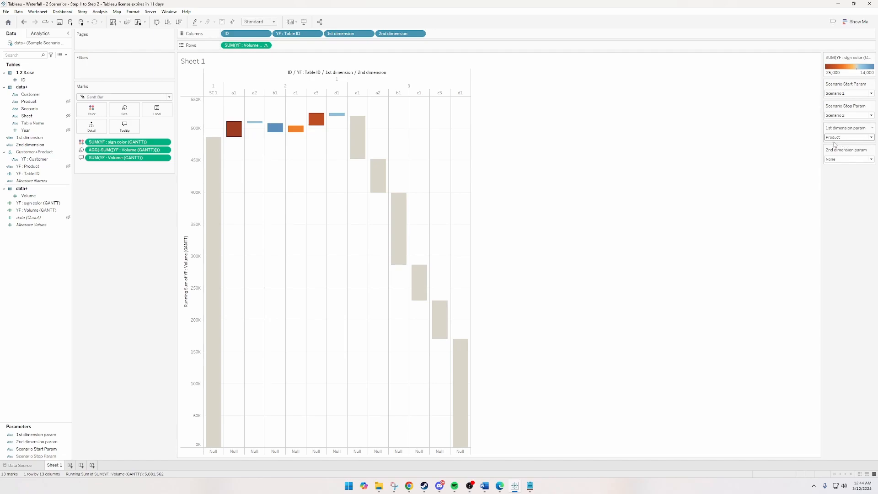
- Move the YF : Product field into the Customer+Product hierarchy beneath YF : Customer
right_click(68, 168)
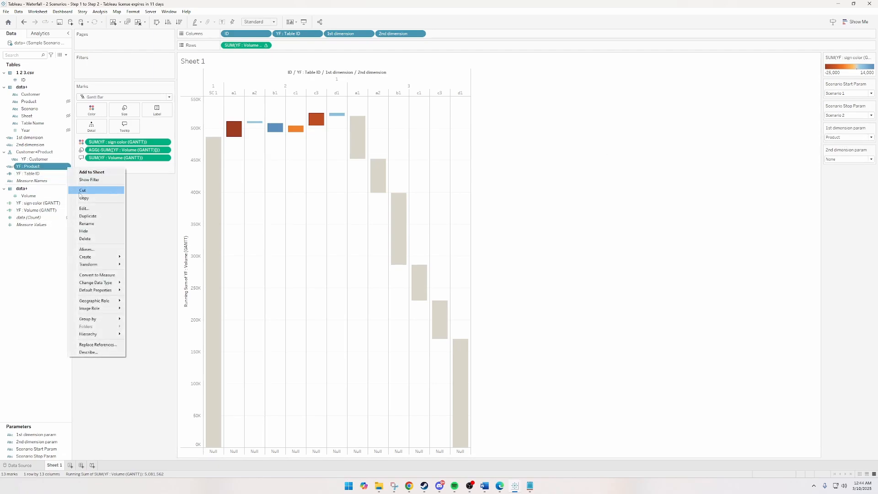
left_click_drag(43, 166, 48, 162)
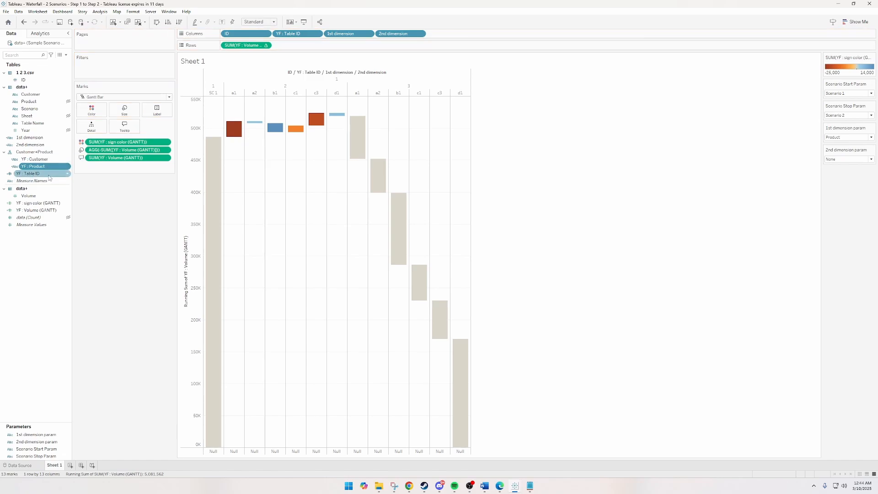
- Review the YF : Product formula, close it unchanged, and copy the whole YF : Customer formula
right_click(67, 167)
left_click(91, 208)
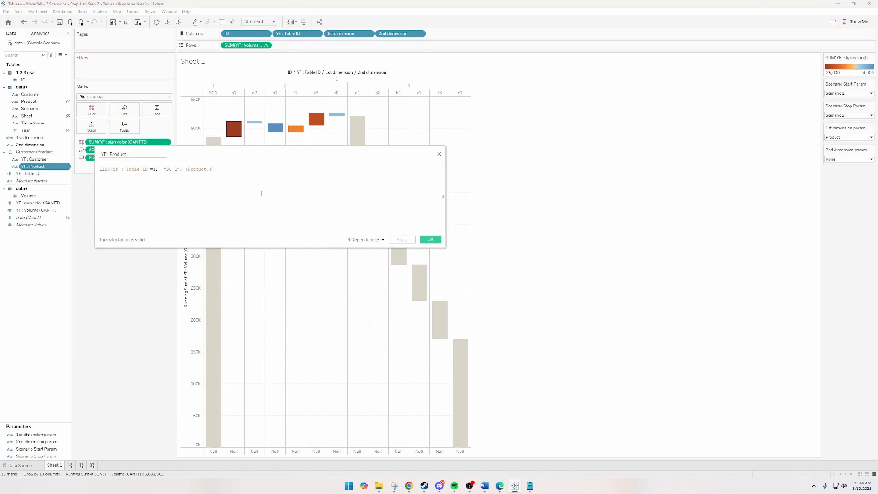
left_click(439, 154)
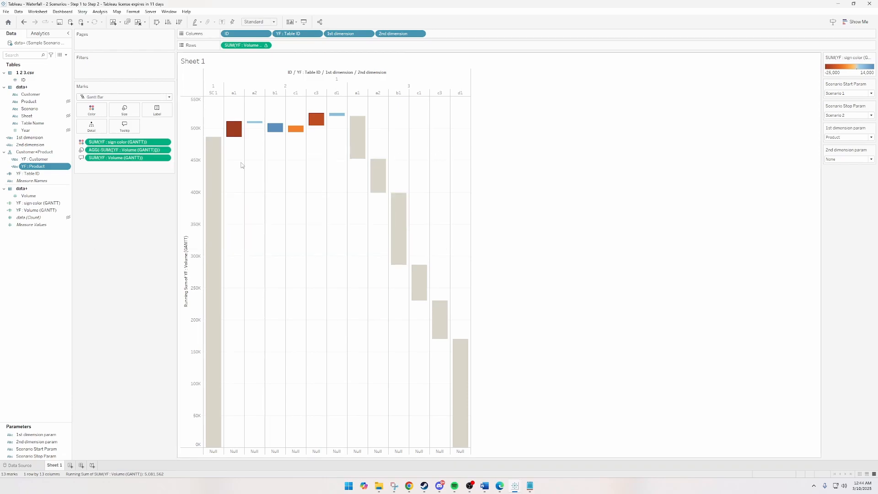
right_click(67, 160)
left_click(81, 202)
key("ctrl+a")
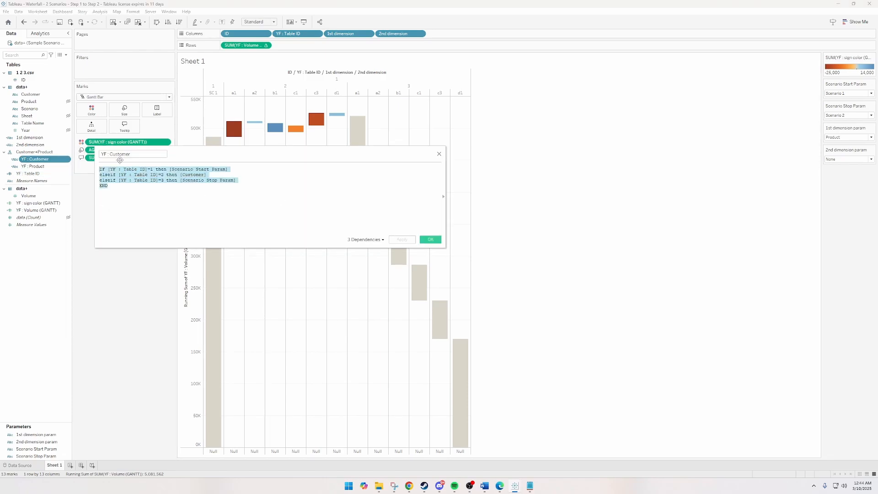
left_click(430, 240)
- Replace the entire YF : Product formula with the IF/elseif formula copied from YF : Customer
right_click(69, 167)
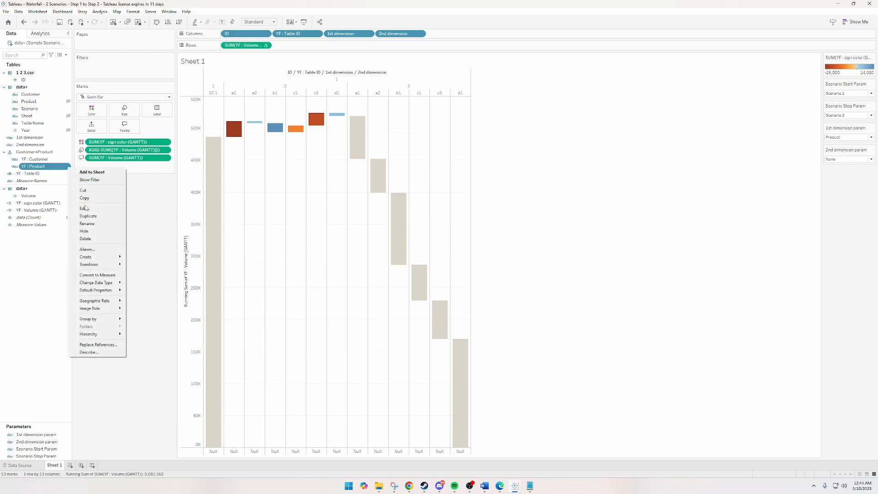
left_click(81, 209)
key("ctrl+a")
type("IF [YF : Table ID]=1 then [Scenario Start Param] elseif [YF : Table ID]=2 then [Customer] elseif [YF : Table ID]=3 then [Scenario Stop Param] END")
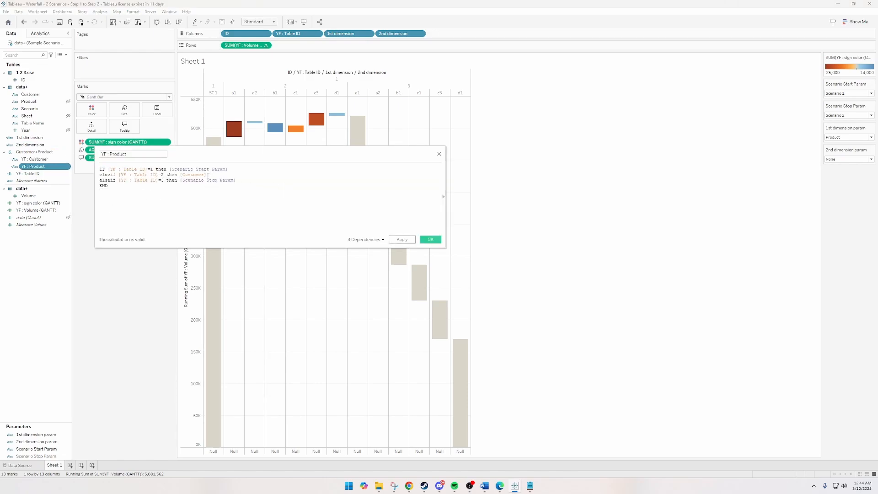
- In the YF : Product formula, change the result for [YF : Table ID]=2 to [Product] and save the calculation
left_click_drag(207, 175, 182, 175)
type("product")
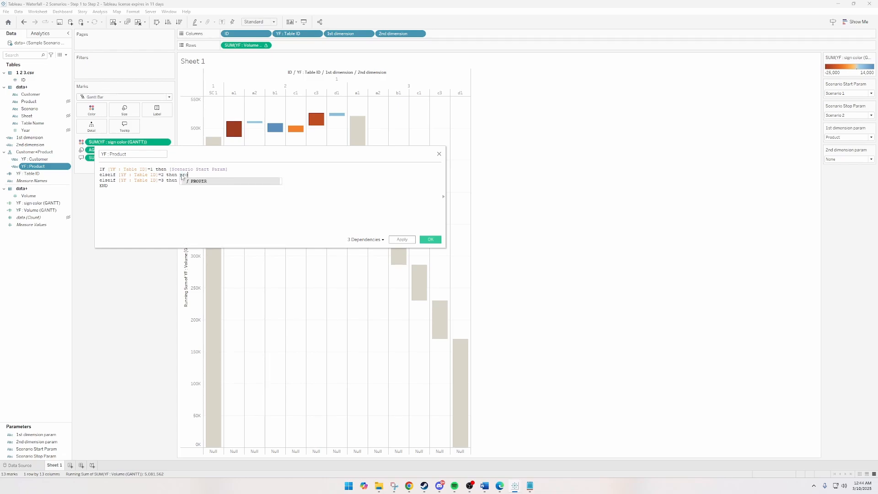
key("BackSpace")
key("BackSpace")
key("BackSpace")
key("BackSpace")
key("BackSpace")
key("BackSpace")
key("BackSpace")
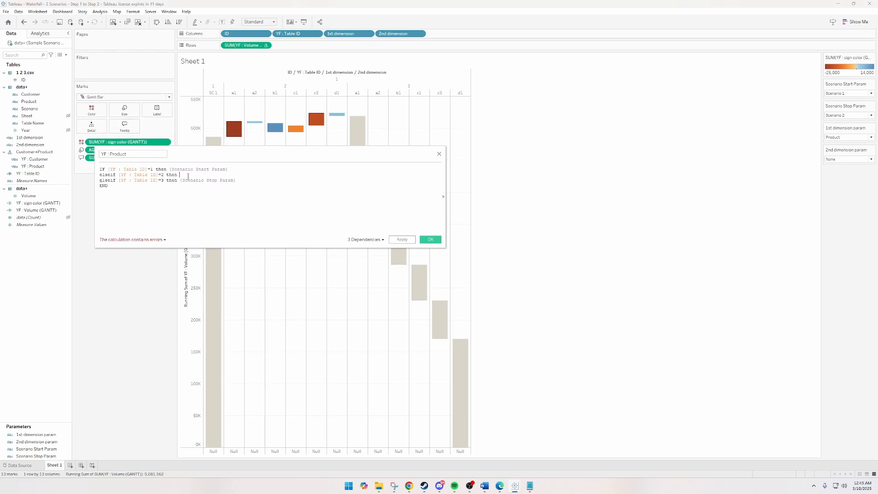
type("[Product")
key("BackSpace")
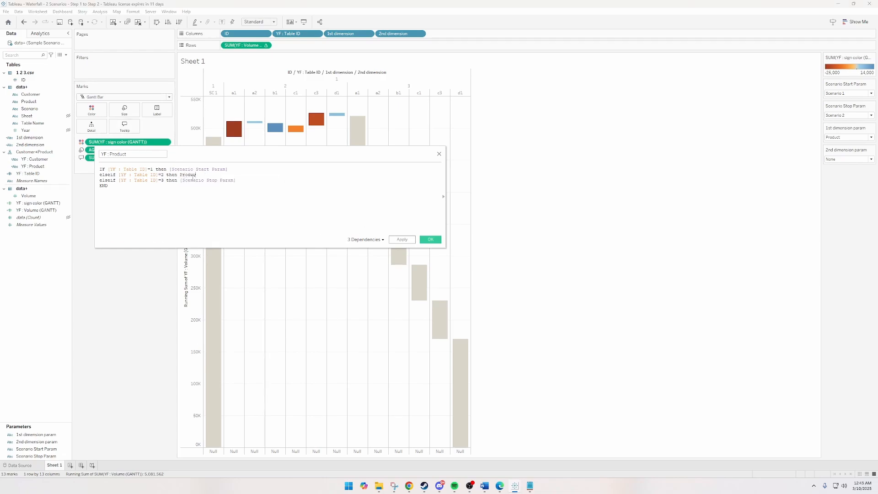
key("Return")
left_click(429, 240)
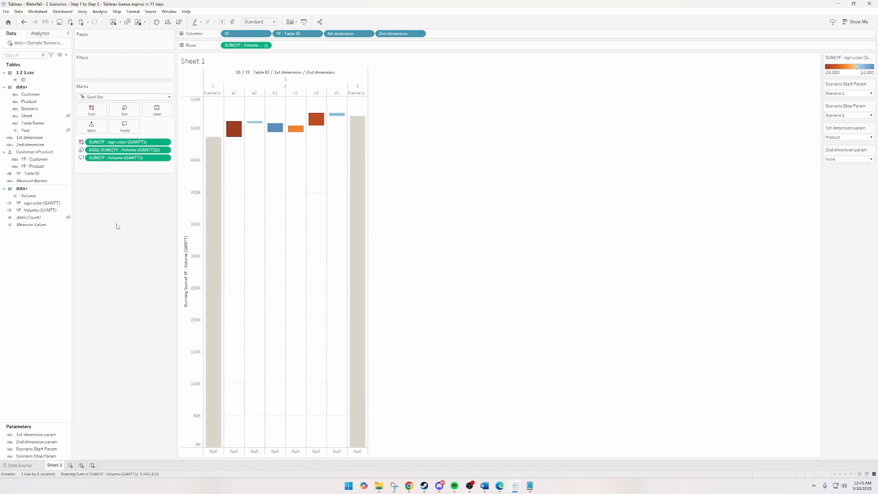
- Compare the waterfall with 1st dimension param set to Customer, Product and None, and return it to Customer
left_click(851, 137)
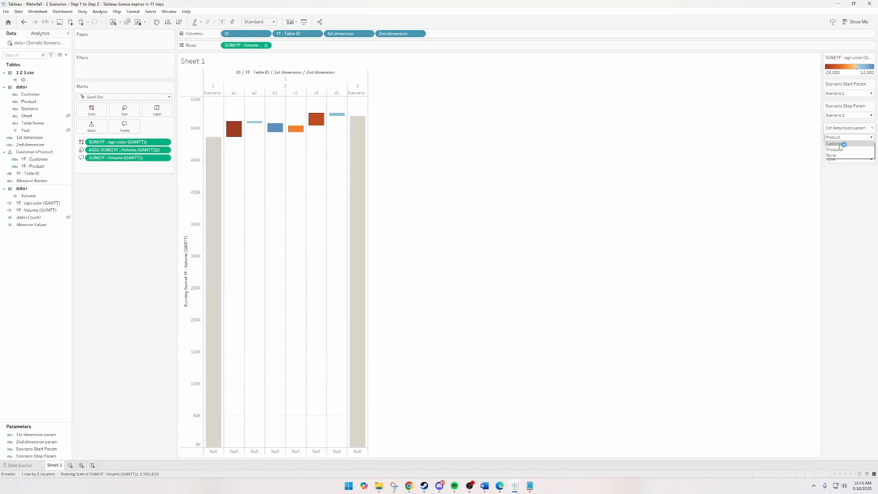
left_click(840, 144)
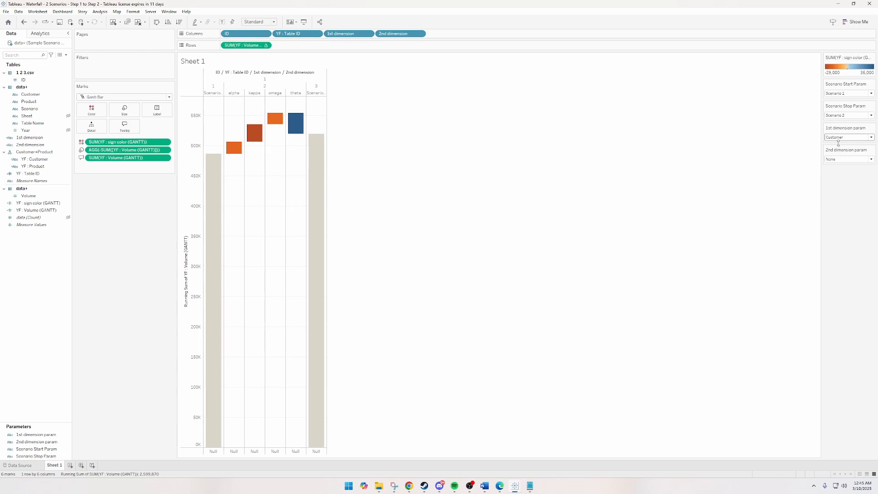
left_click(840, 137)
left_click(837, 150)
left_click(841, 138)
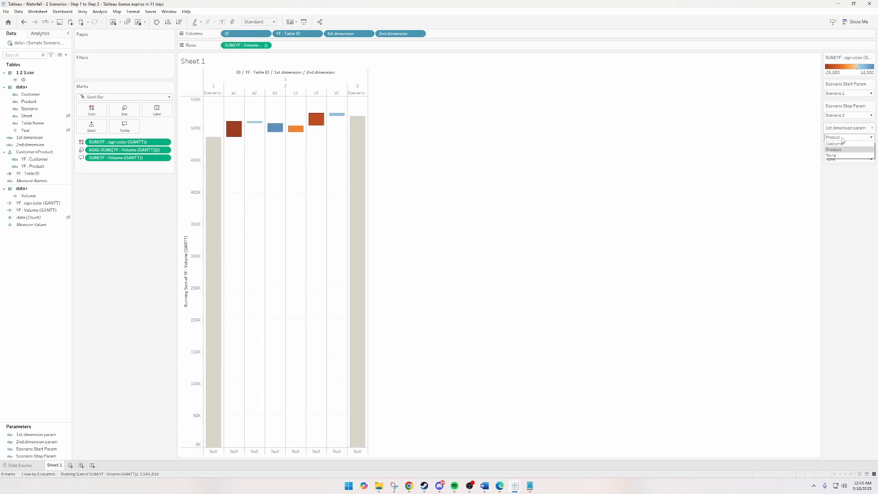
left_click(842, 156)
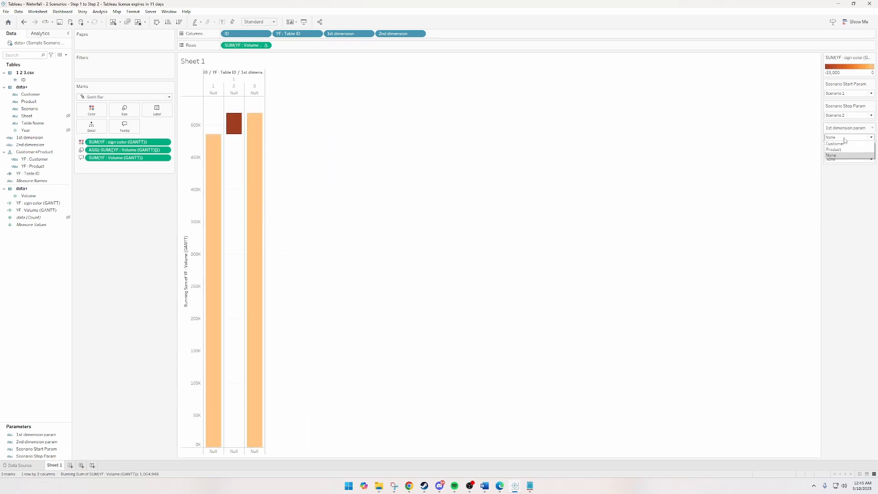
left_click(841, 143)
left_click(846, 159)
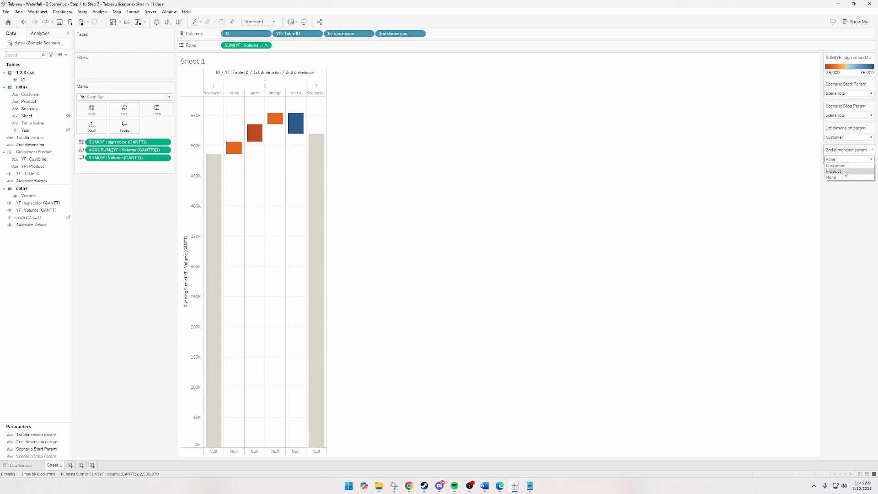
- Set 1st dimension param to None, check 2nd dimension param on Customer and Product, and reset it to None
left_click(844, 138)
left_click(842, 155)
left_click(841, 159)
left_click(841, 166)
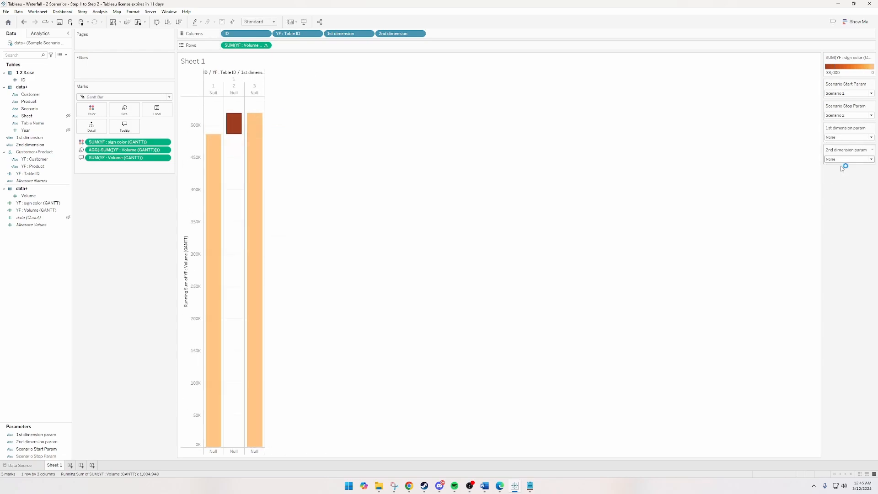
left_click(842, 160)
left_click(837, 171)
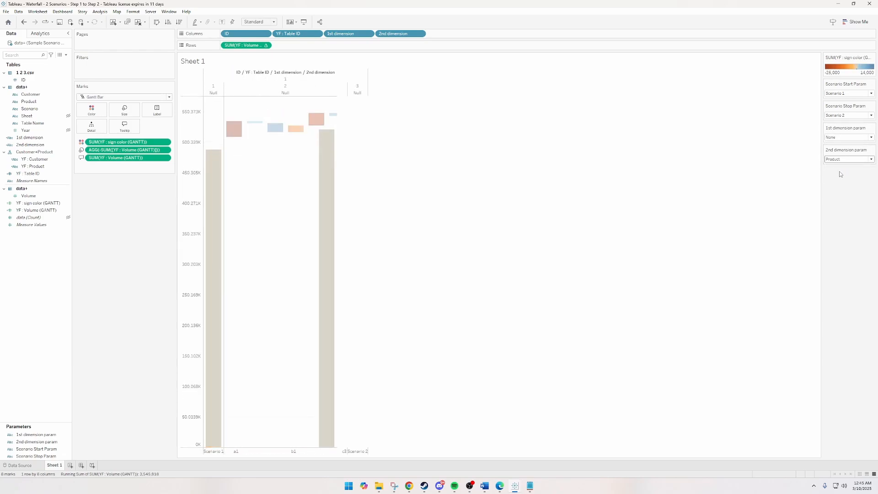
left_click(844, 159)
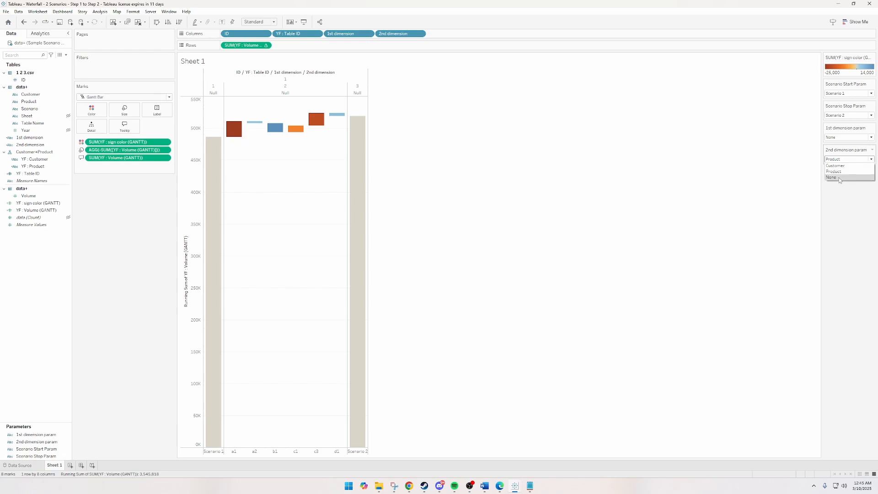
left_click(839, 177)
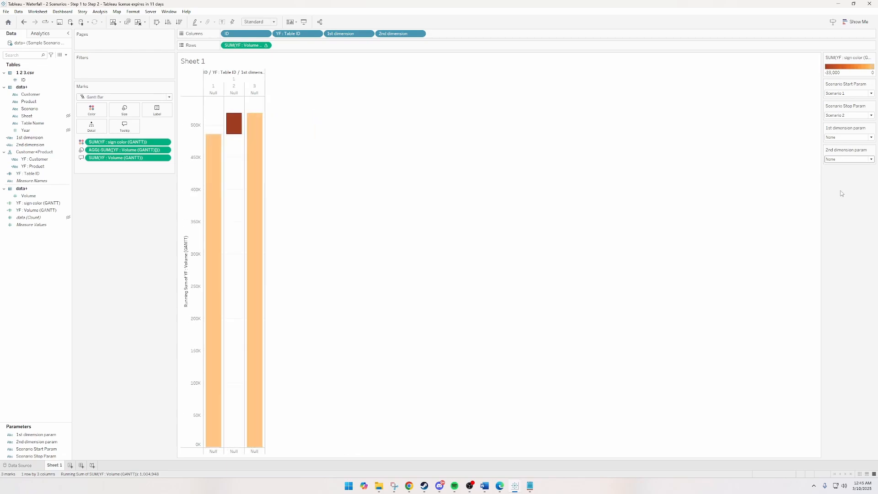
left_click(843, 159)
- Check the nested breakdown with 1st dimension param set to Customer and 2nd dimension param set to Product
left_click(841, 138)
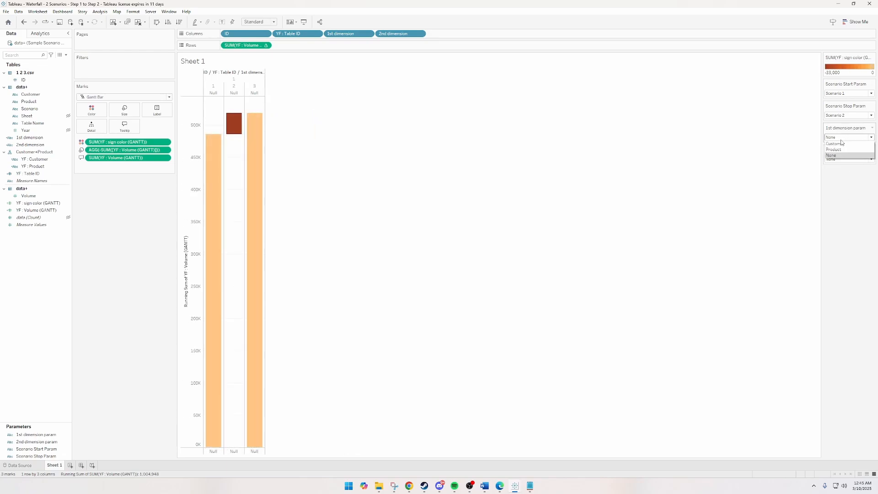
left_click(841, 143)
left_click(845, 159)
left_click(837, 171)
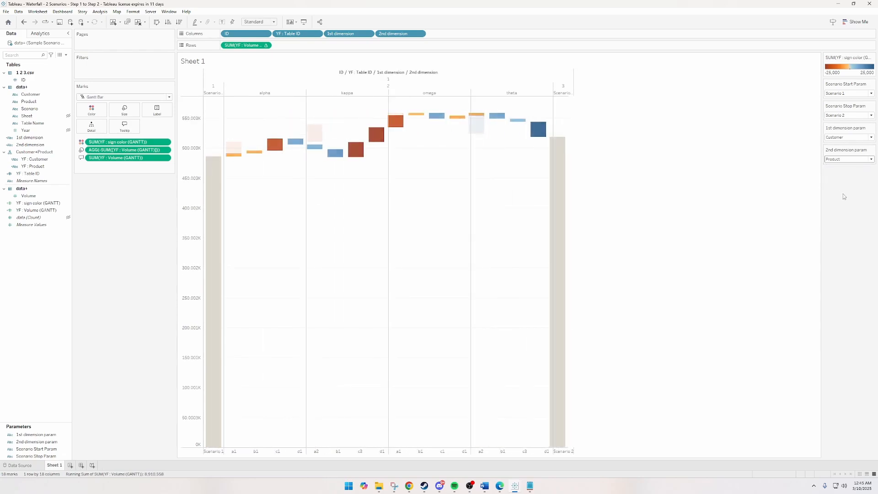
- Reverse the breakdown to Product first and Customer second, and inspect the change bars under product a1
left_click(842, 137)
left_click(838, 149)
left_click(845, 160)
left_click(836, 165)
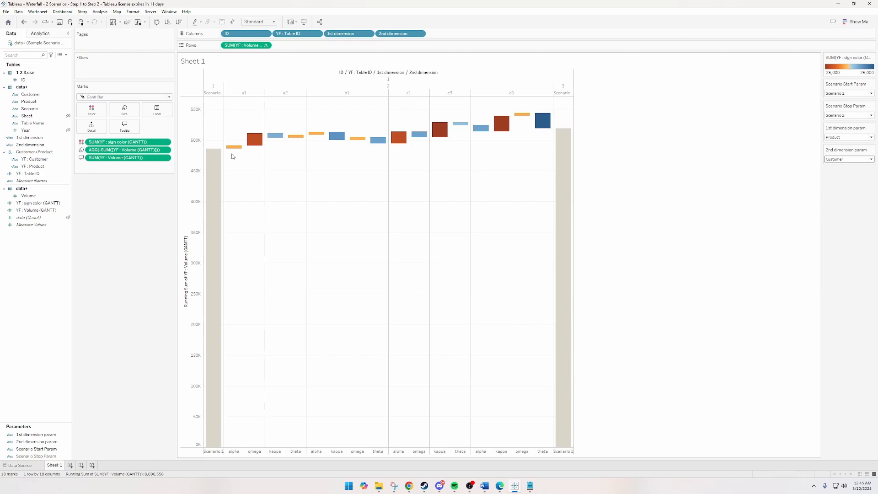
mouse_move(229, 151)
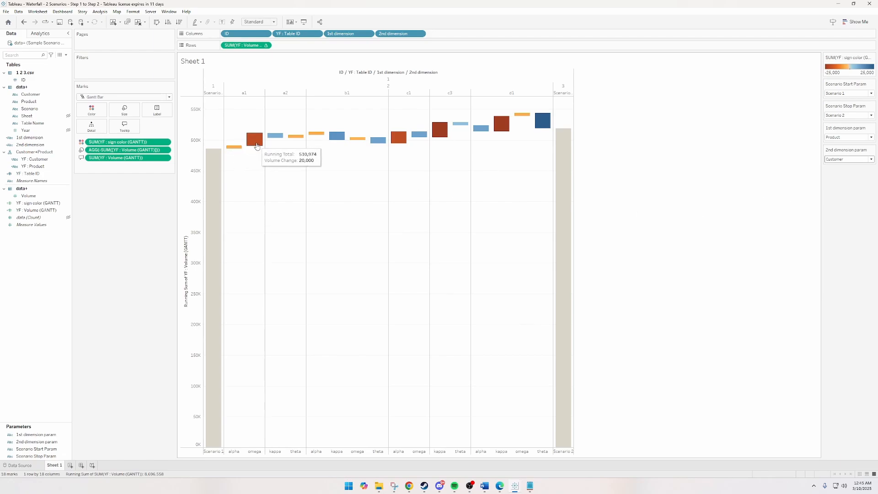
mouse_move(296, 140)
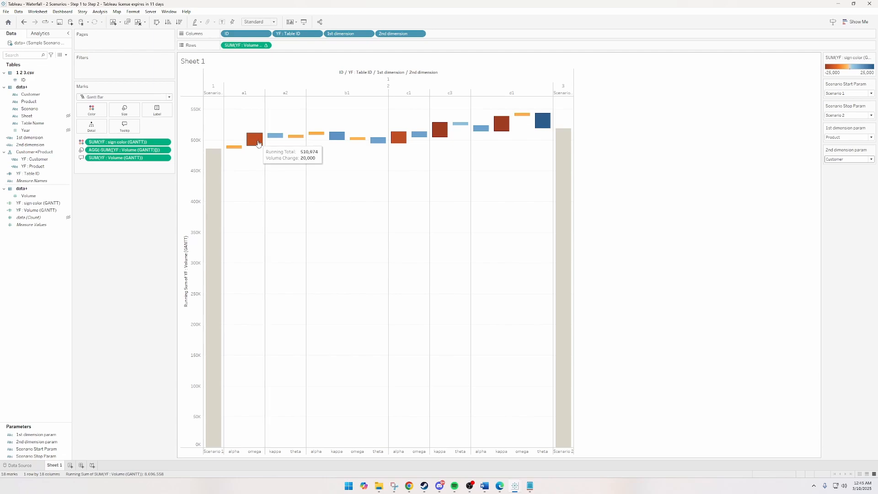
- Reset 2nd dimension param to None, set 1st dimension param to Customer, and inspect the start and end scenario bars
left_click(843, 159)
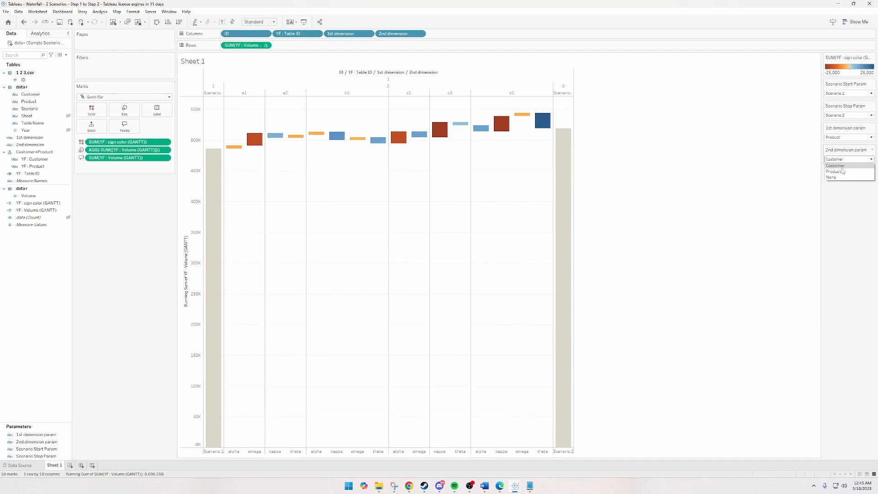
left_click(840, 177)
left_click(846, 138)
left_click(840, 144)
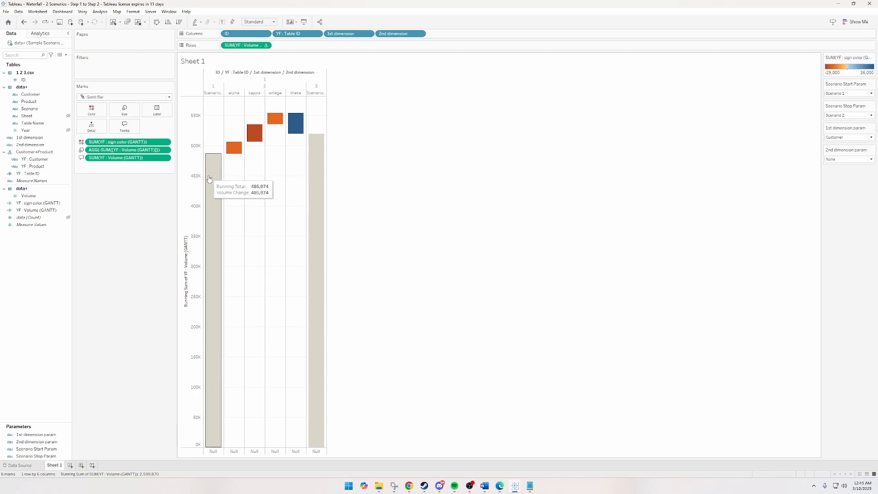
mouse_move(314, 173)
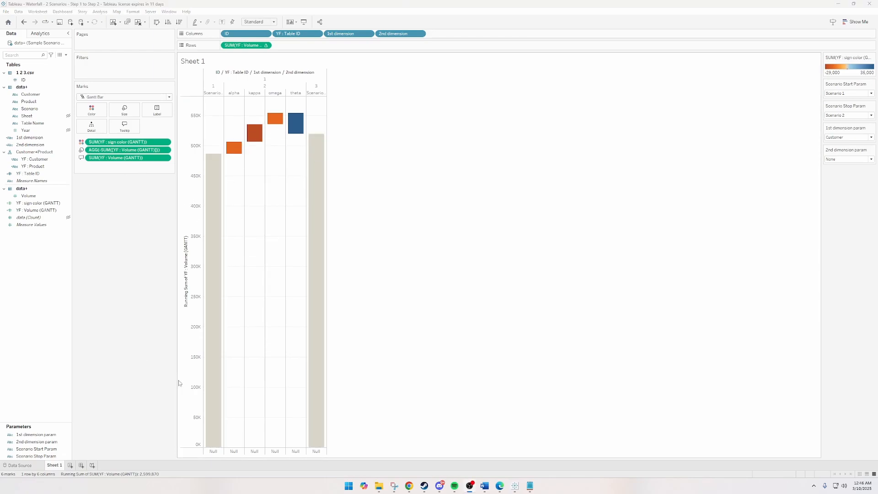
left_click(873, 57)
left_click(843, 65)
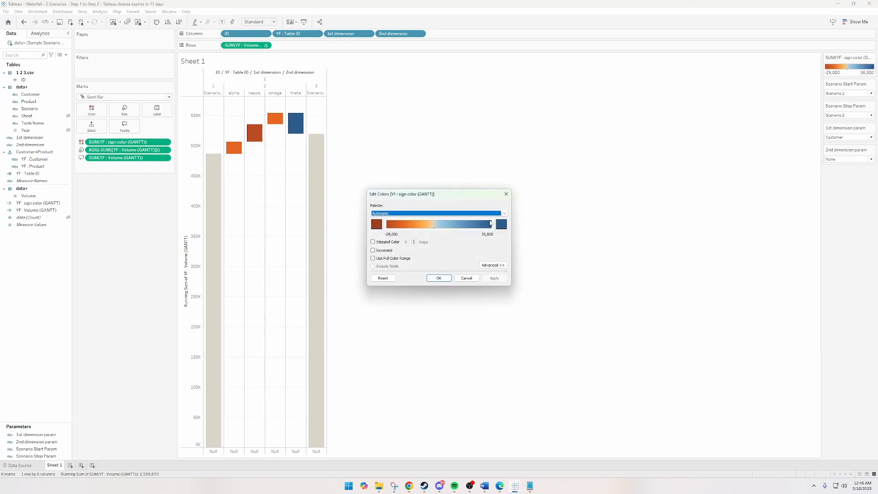
left_click(467, 279)
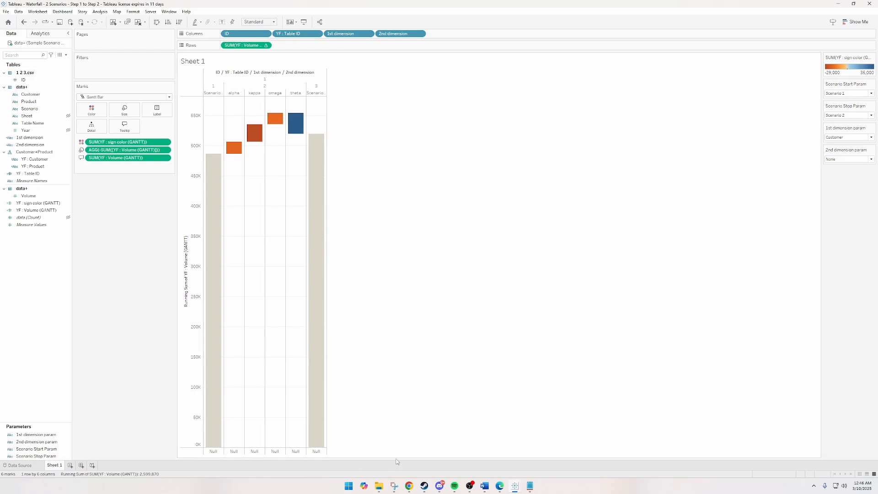
- Switch to File Explorer and locate the Preferences file in the My Tableau Repository folder
mouse_move(380, 488)
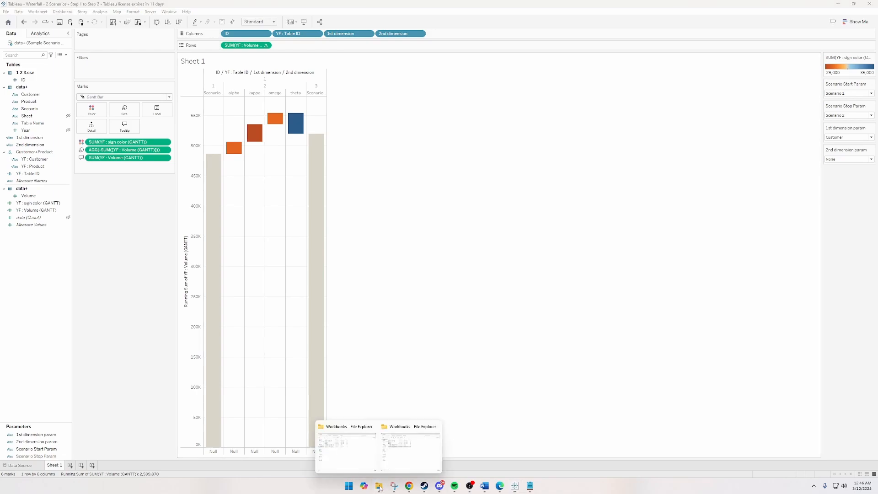
left_click(405, 463)
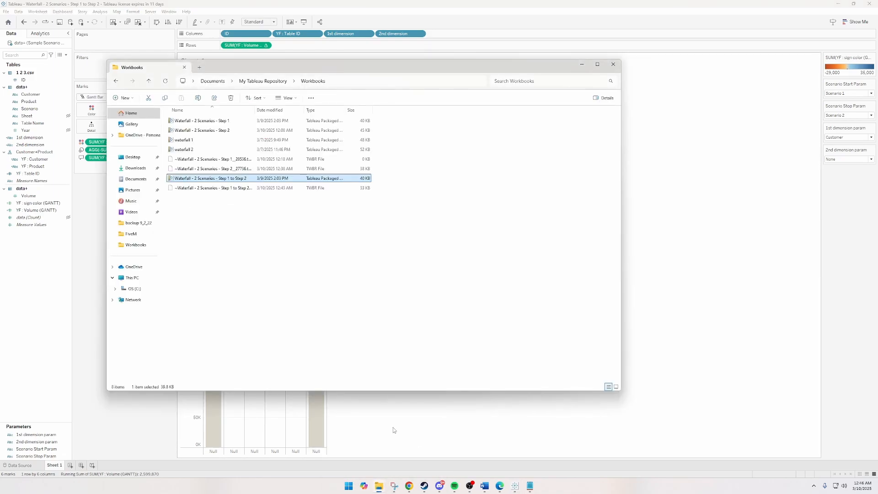
left_click(267, 82)
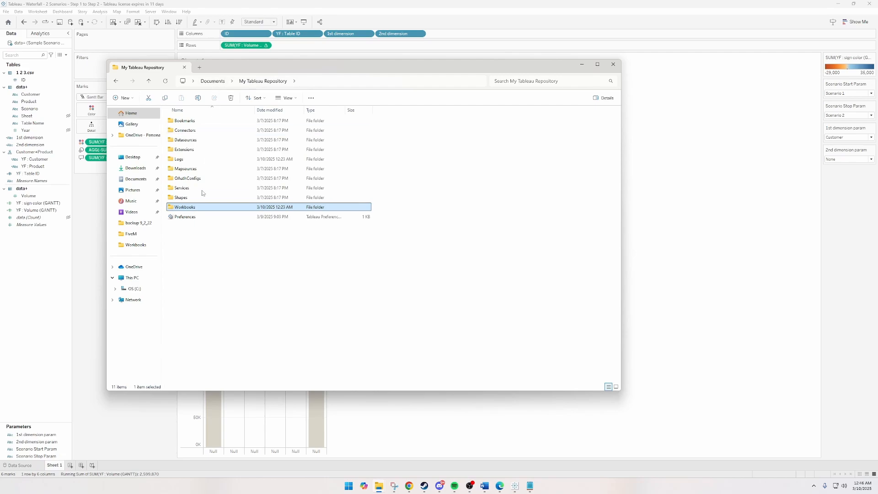
left_click(186, 219)
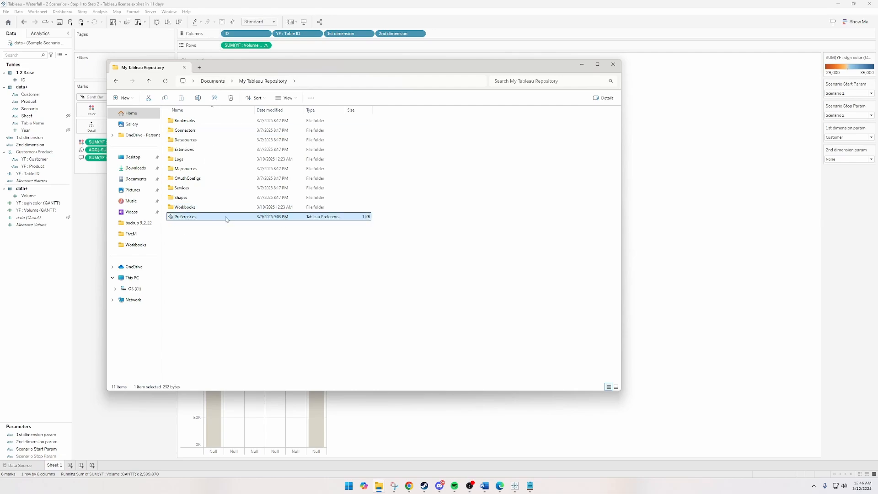
- Open the Preferences file in Notepad and highlight the preferences block that defines the red-green-gray diverge color palette
right_click(203, 221)
mouse_move(240, 254)
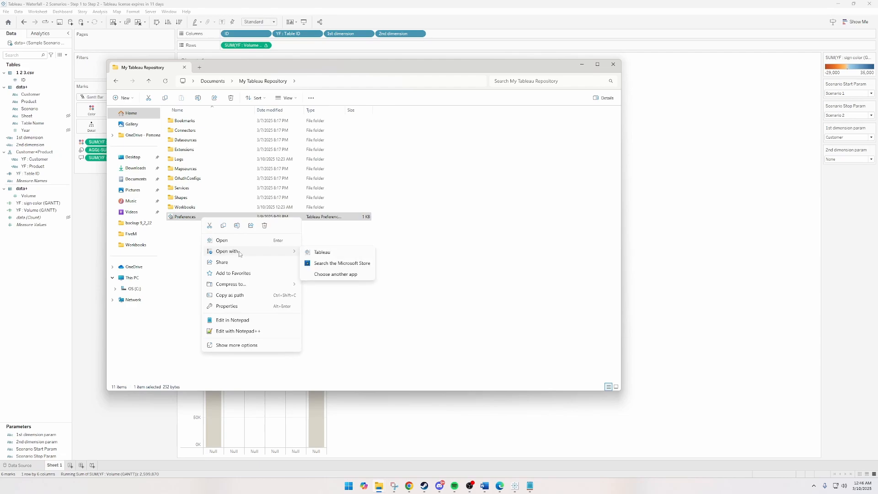
left_click(233, 320)
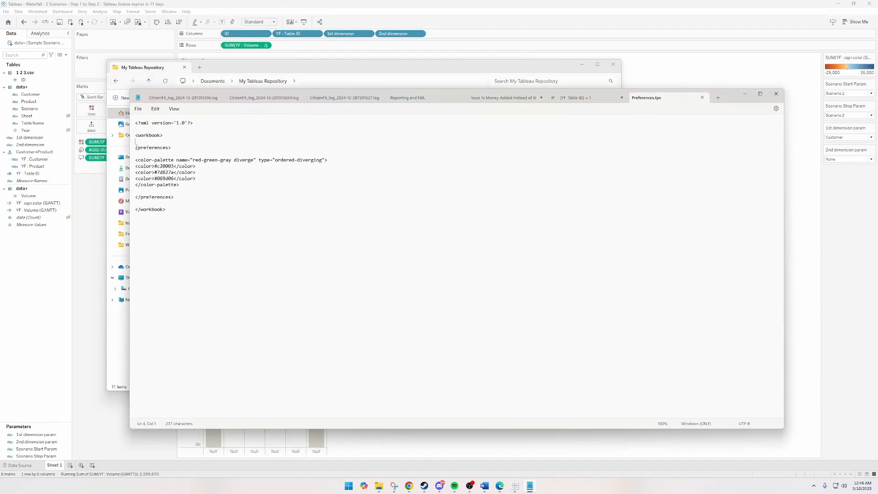
left_click_drag(136, 141, 195, 201)
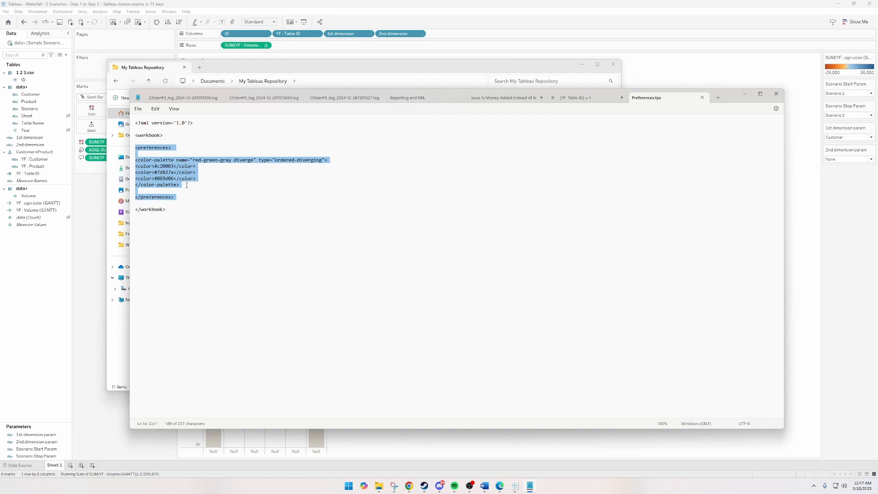
- Review the palette's name, ordered-diverging type and three color codes in the Preferences file, close it, and return to the Tableau workbook
left_click(187, 185)
left_click_drag(137, 159, 195, 161)
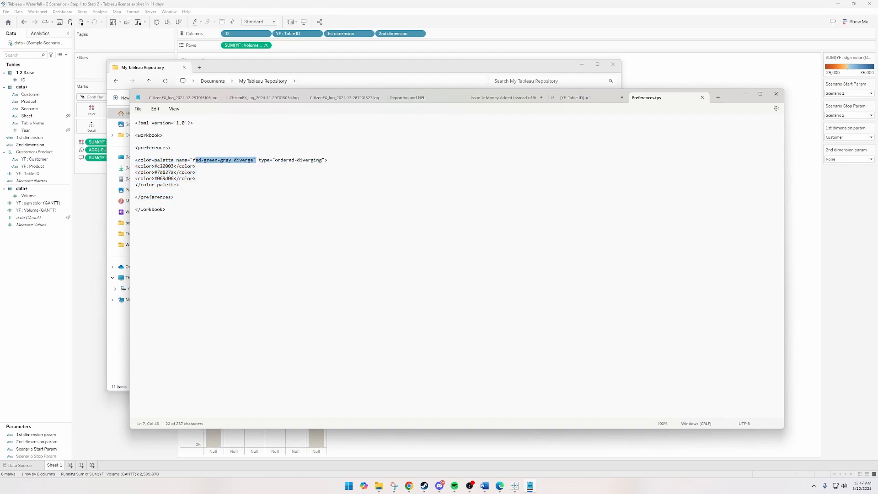
left_click(306, 179)
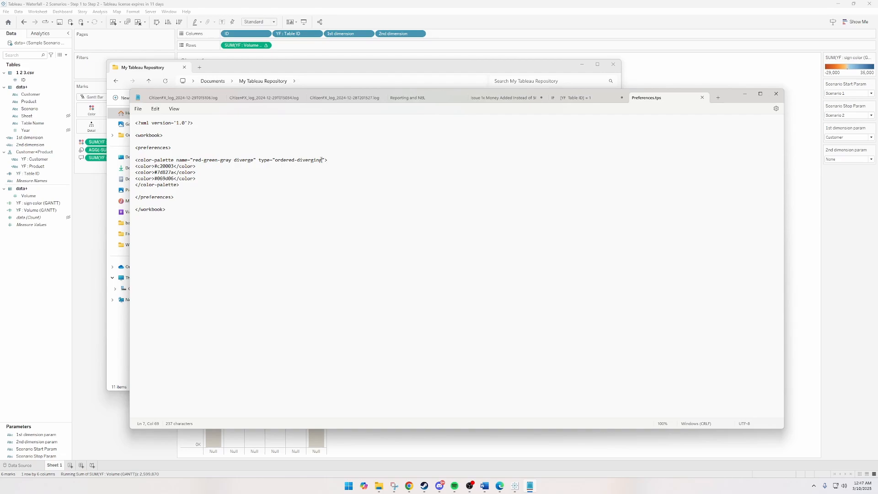
left_click_drag(322, 159, 276, 161)
left_click_drag(198, 179, 125, 168)
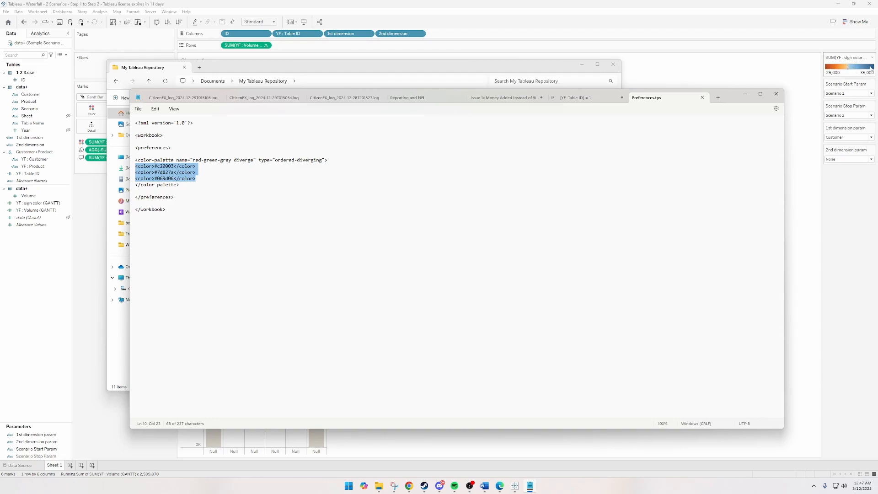
left_click(247, 191)
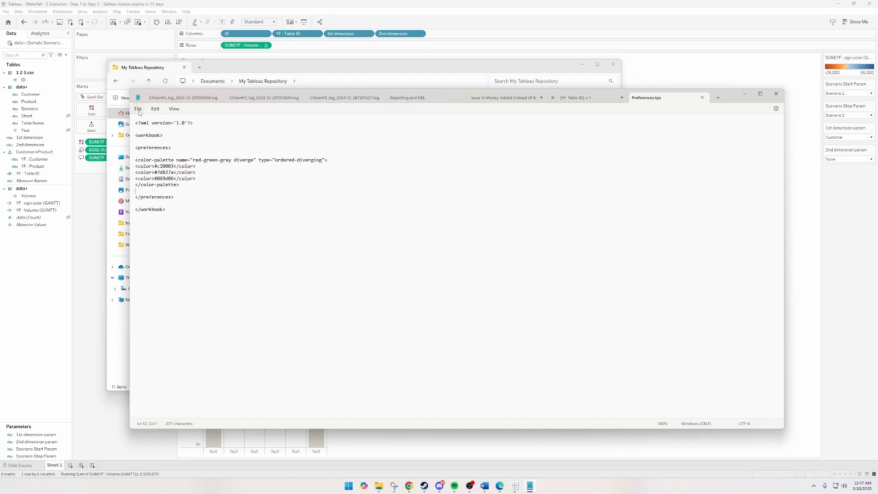
left_click(777, 94)
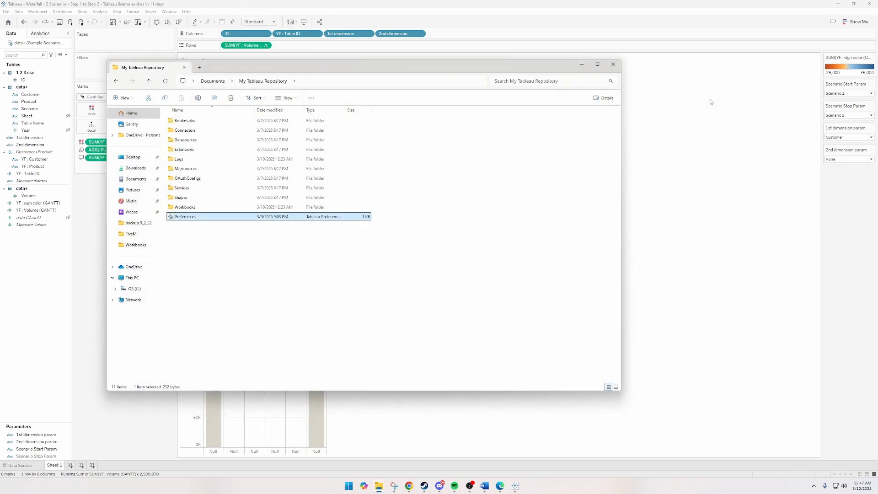
left_click(582, 64)
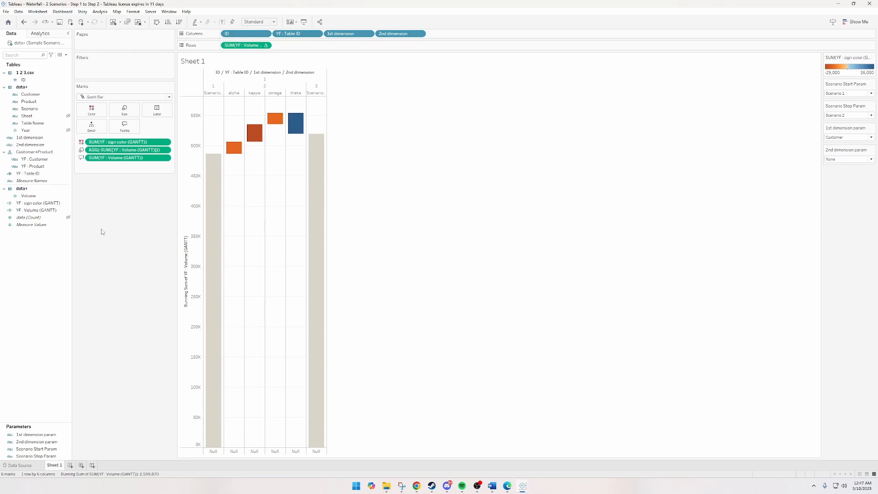
- Apply the red-green-gray diverge palette to the sign color legend as stepped color with 3 steps
left_click(872, 58)
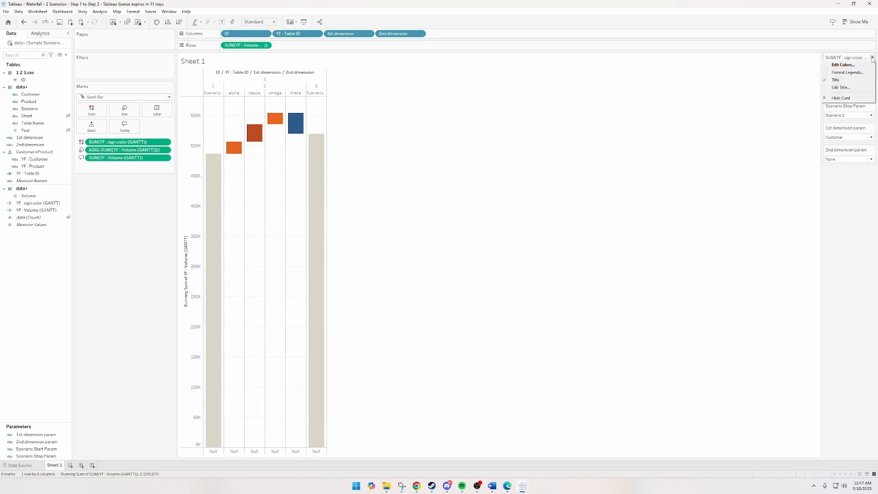
left_click(844, 65)
left_click(504, 214)
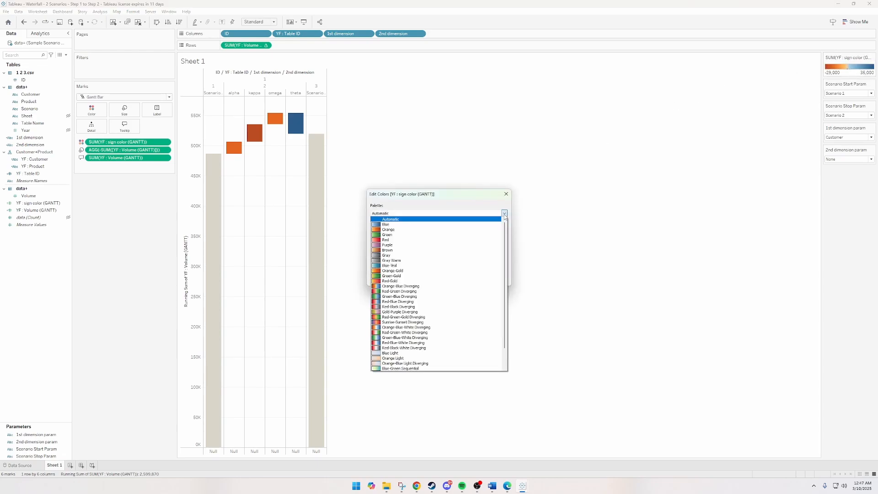
scroll(435, 319, "down", 2)
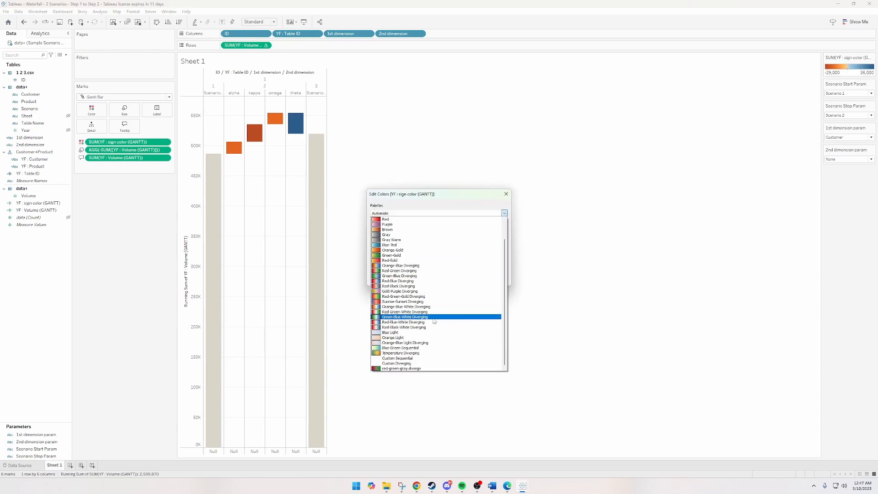
left_click(404, 369)
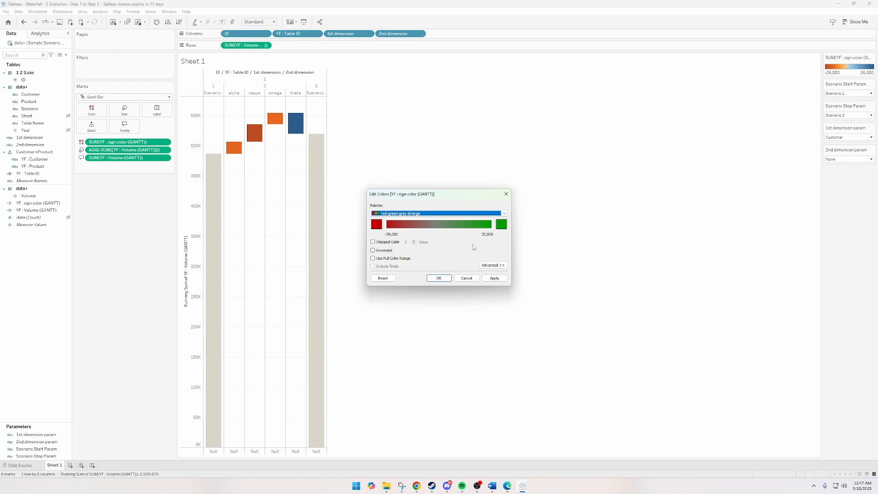
left_click(373, 241)
left_click(414, 244)
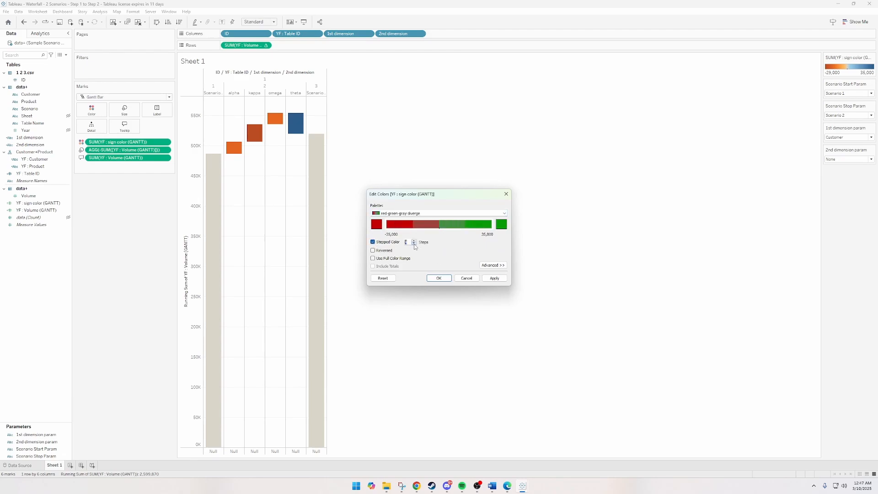
left_click(492, 267)
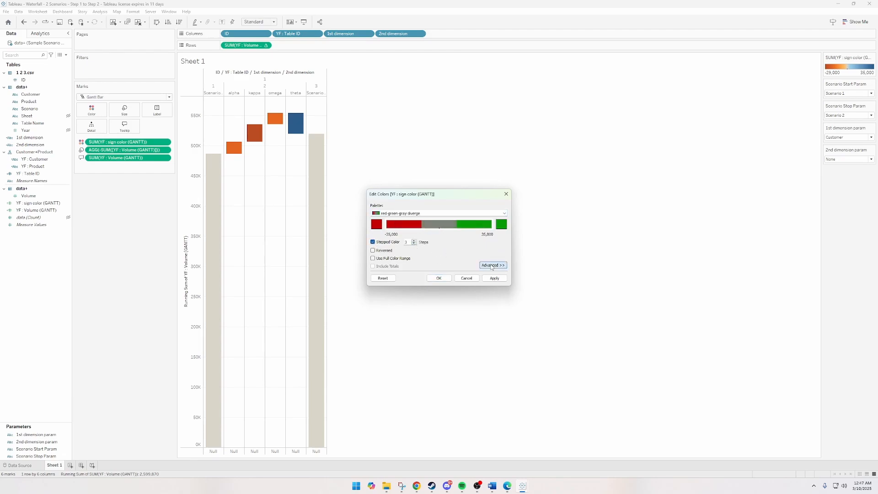
left_click(495, 278)
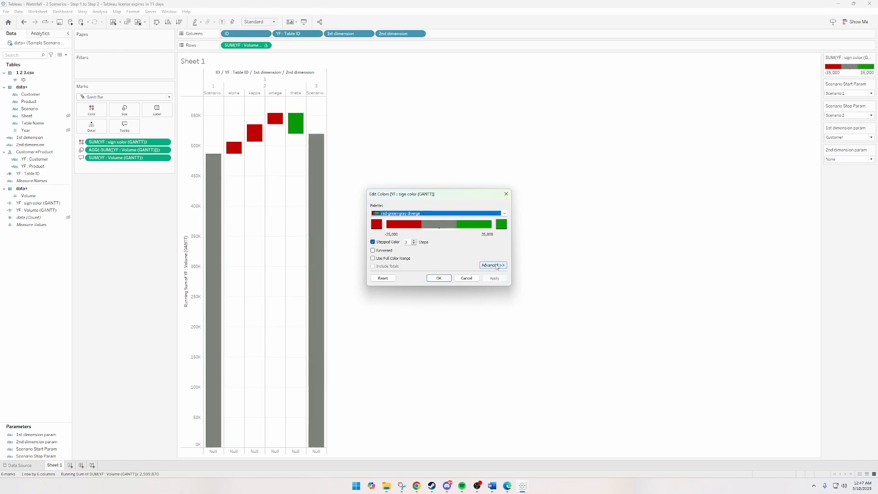
left_click(440, 279)
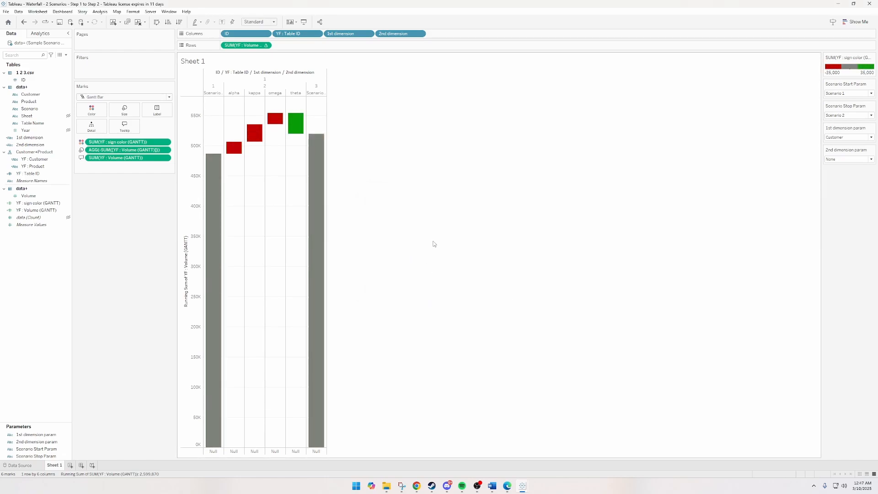
- Set 2nd dimension param to Product and inspect the small change bars under alpha and kappa
left_click(844, 159)
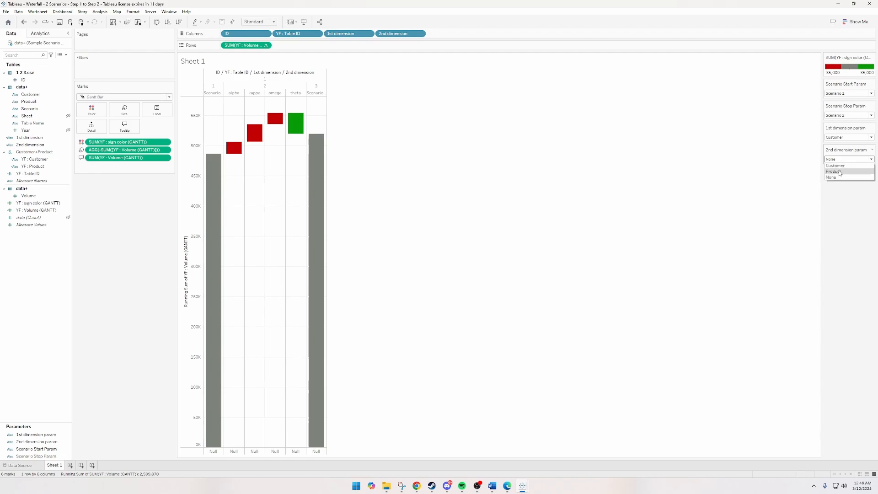
left_click(840, 172)
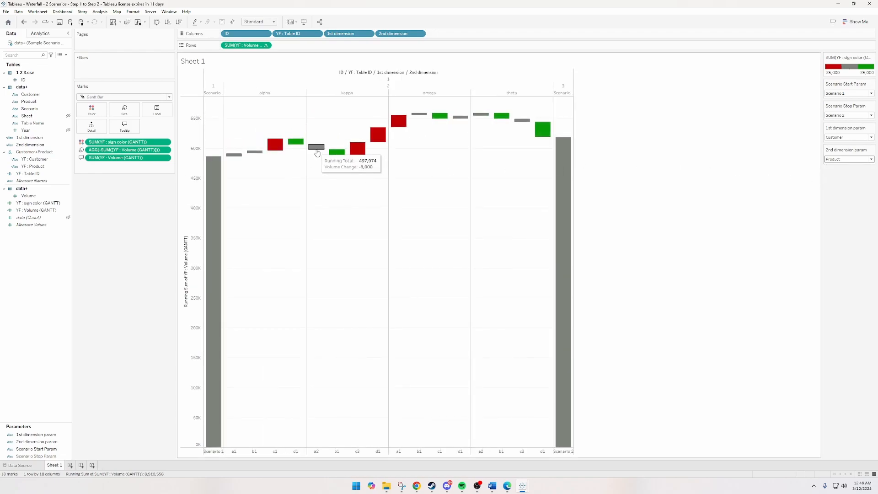
mouse_move(311, 149)
mouse_move(257, 156)
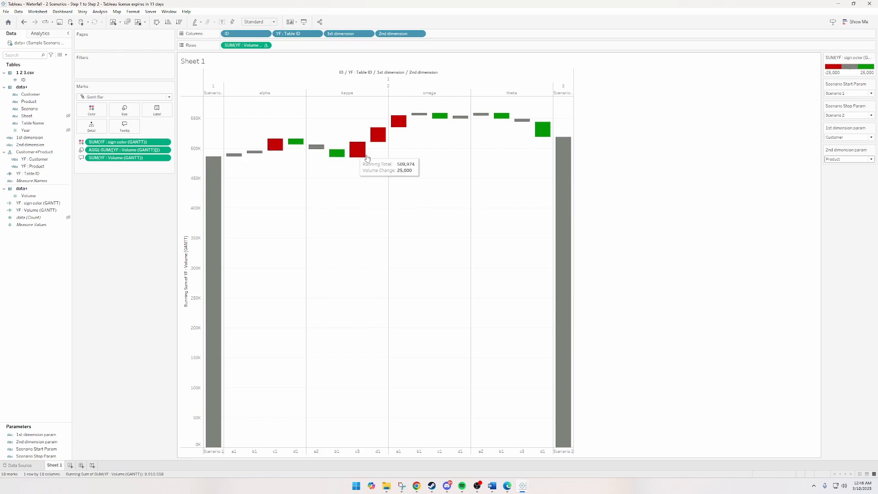
- Fix the sign color range to start at -1 and end at 1, and inspect the alpha change bars
left_click(872, 57)
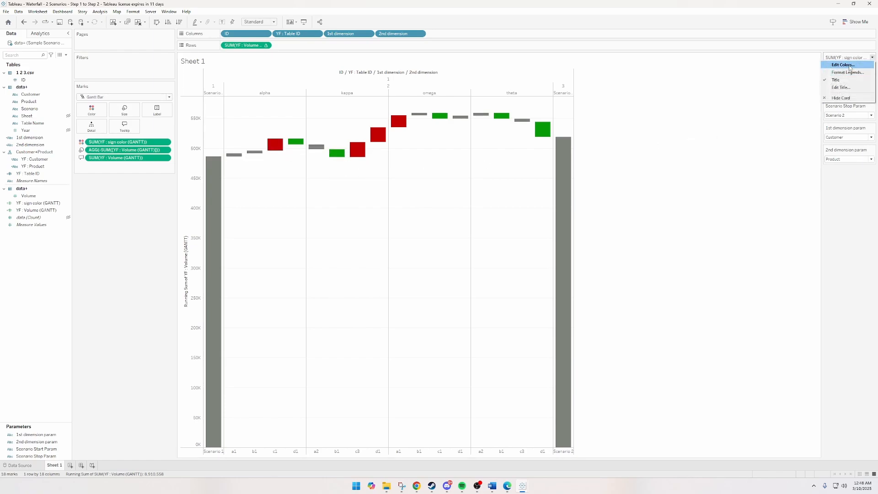
left_click(871, 65)
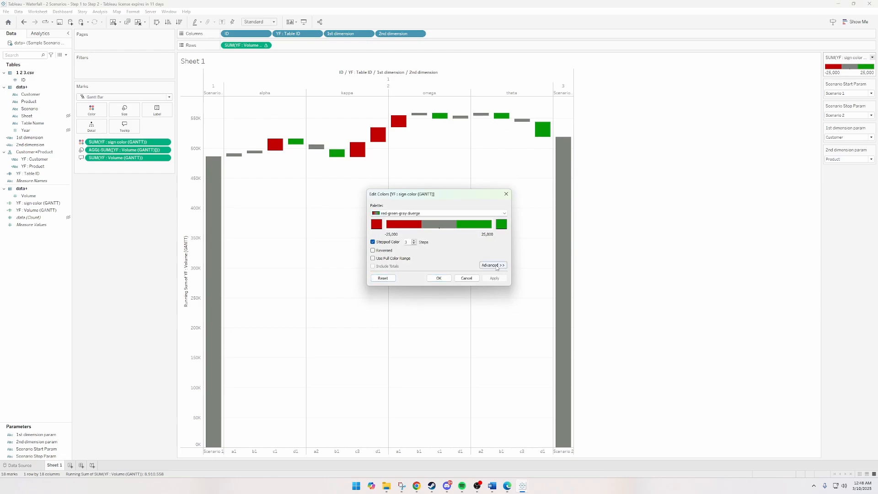
left_click(493, 266)
left_click(374, 278)
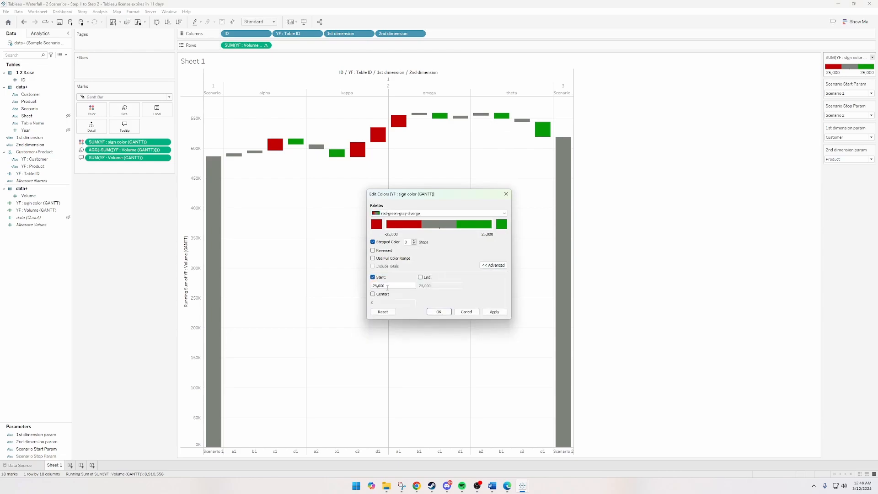
left_click_drag(389, 286, 364, 286)
type("-1")
key("Tab")
type("1")
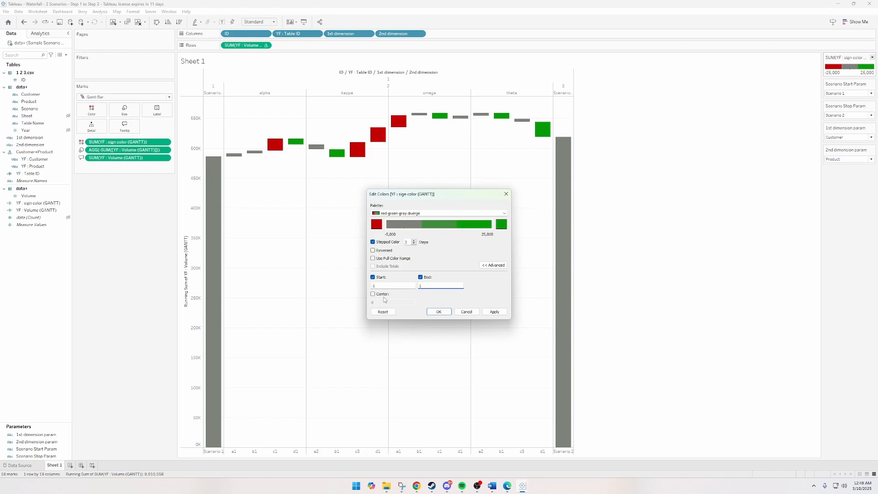
left_click(494, 311)
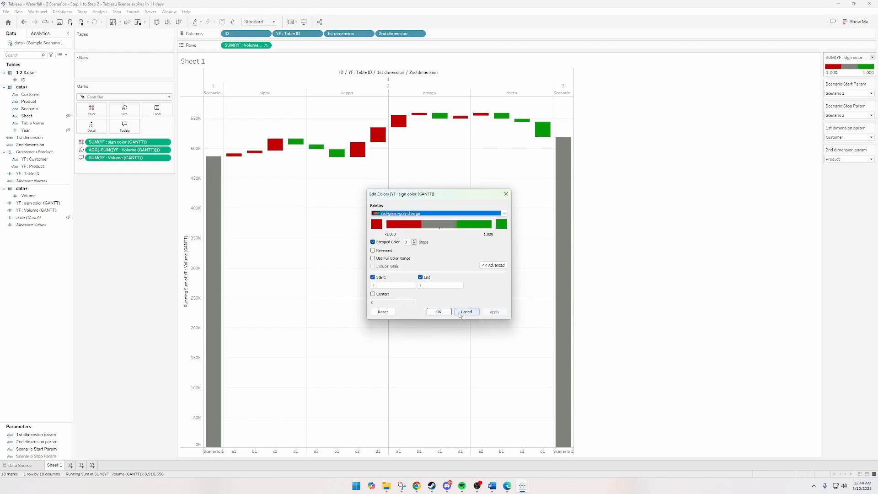
left_click(437, 311)
mouse_move(234, 159)
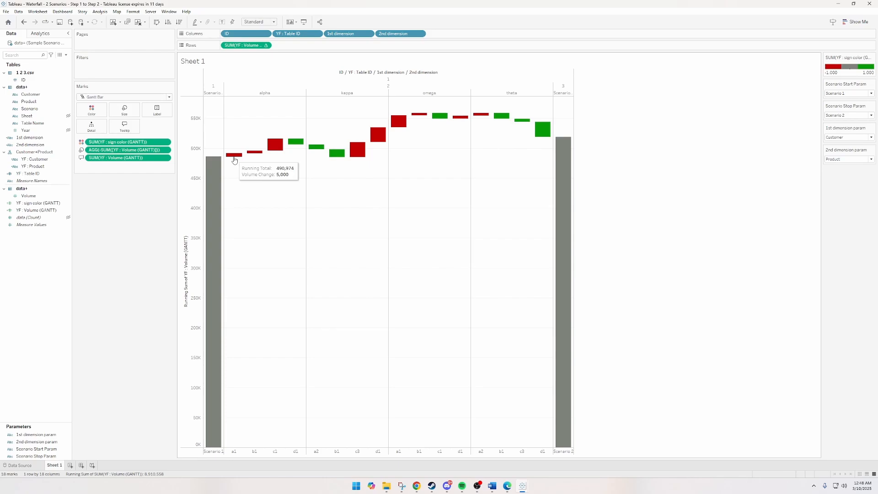
mouse_move(271, 152)
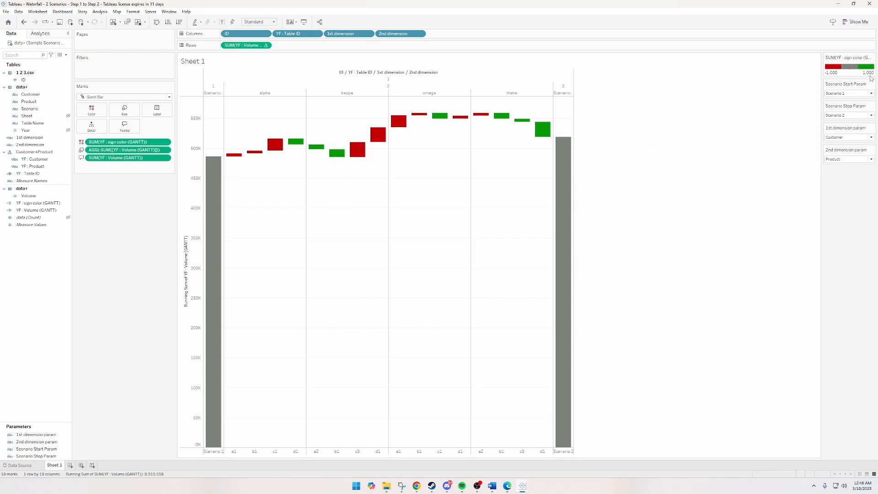
- Reverse the sign color palette and inspect the positive, negative and ending scenario bars
left_click(872, 58)
left_click(843, 65)
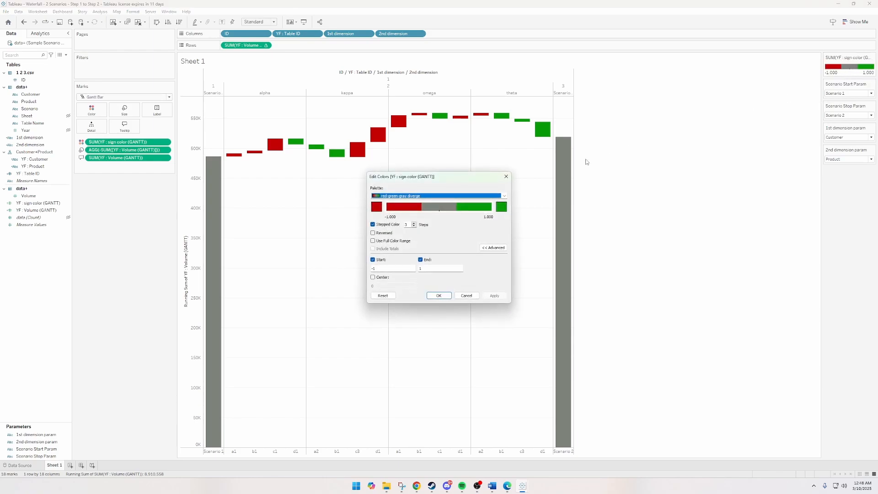
left_click(373, 233)
left_click(438, 295)
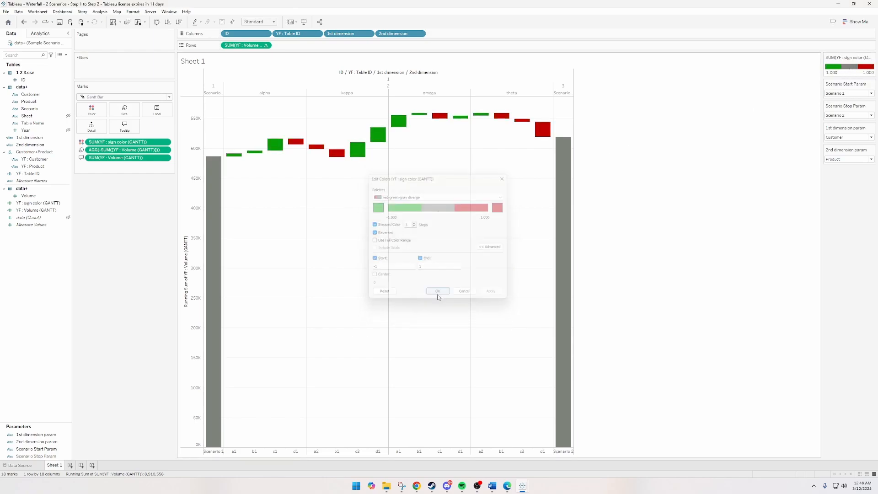
mouse_move(271, 149)
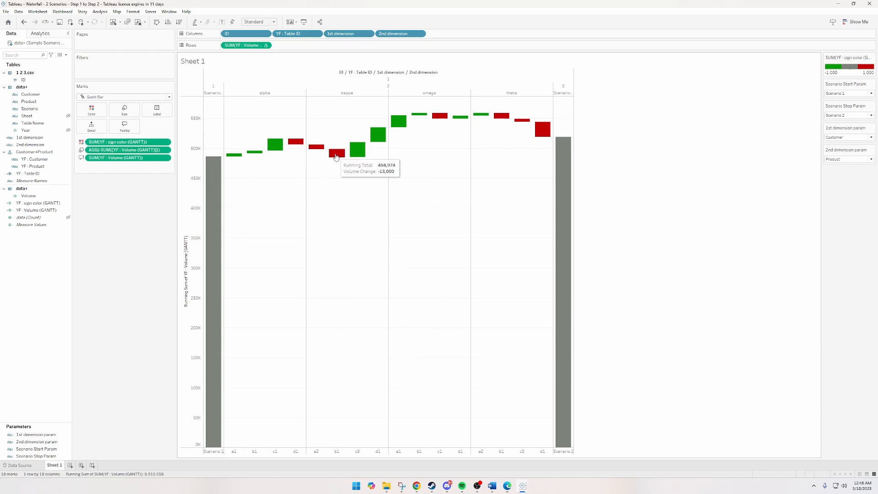
mouse_move(438, 116)
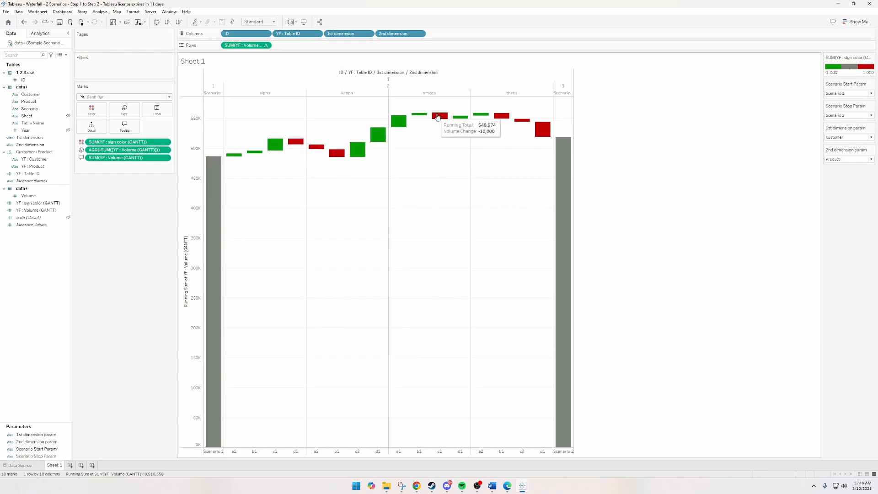
mouse_move(556, 139)
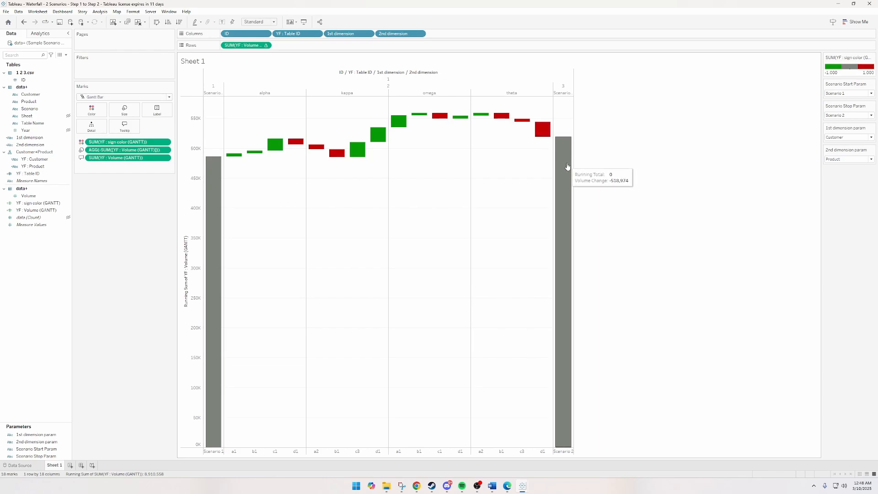
- Set 2nd dimension param back to None
left_click(851, 160)
left_click(842, 179)
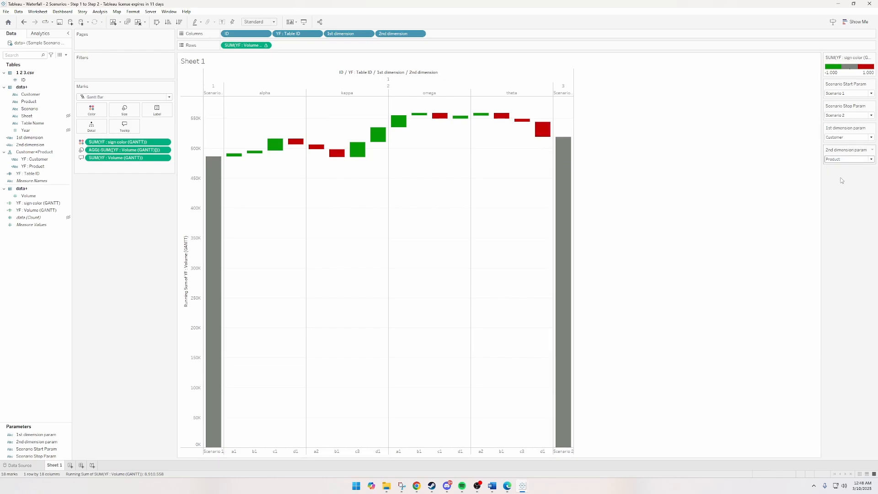